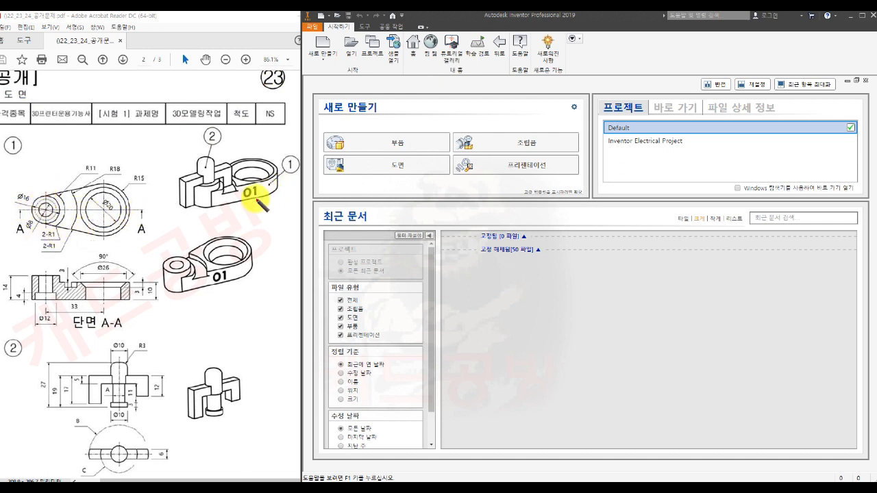
- Mark the X, Z and Y axes on the drawing's assembly view and the origin points at the bases of parts 1 and 2
{"action": "mouse_move", "coordinate": [174, 185]}
{"action": "left_mouse_down"}
{"action": "mouse_move", "coordinate": [189, 172]}
{"action": "mouse_move", "coordinate": [277, 153]}
{"action": "left_mouse_up"}
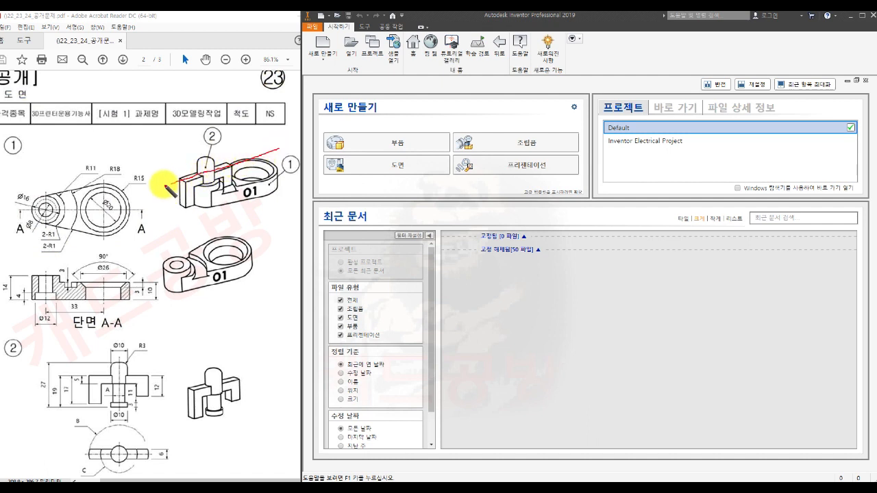
{"action": "left_click_drag", "start_coordinate": [159, 182], "coordinate": [168, 193]}
{"action": "left_click_drag", "start_coordinate": [168, 182], "coordinate": [158, 194]}
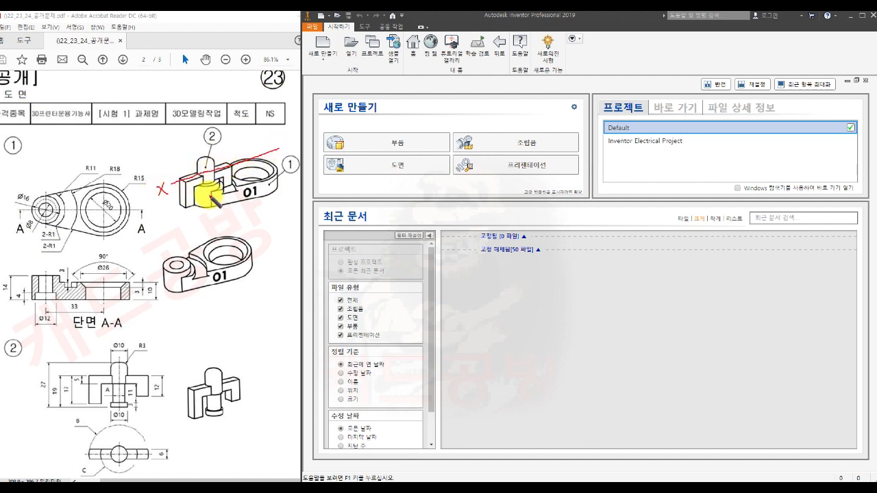
{"action": "left_click_drag", "start_coordinate": [189, 149], "coordinate": [234, 195]}
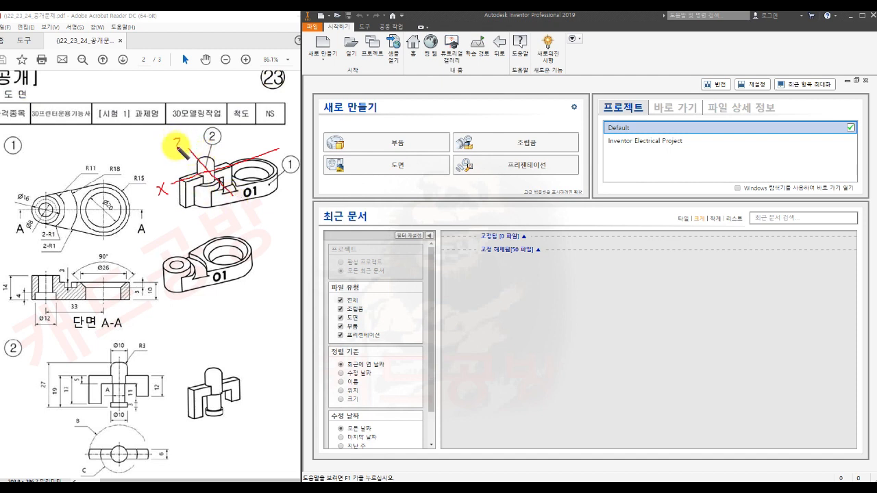
{"action": "left_click_drag", "start_coordinate": [180, 140], "coordinate": [185, 147]}
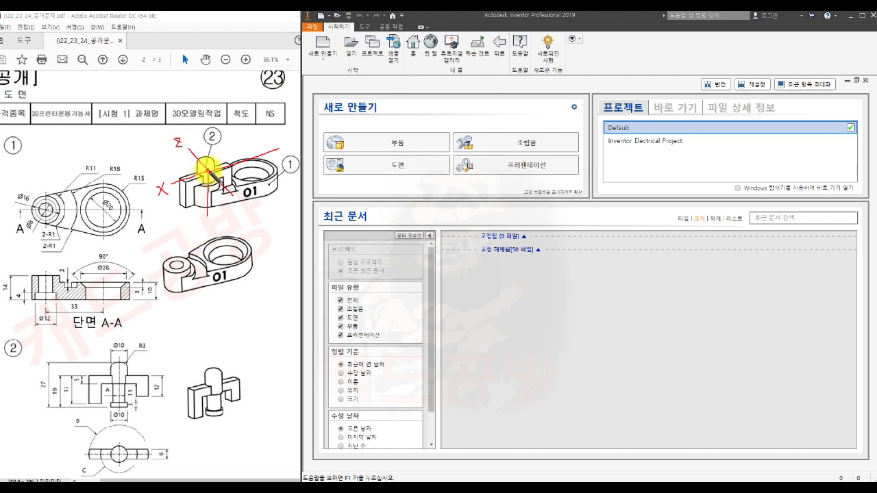
{"action": "left_click_drag", "start_coordinate": [199, 217], "coordinate": [198, 233]}
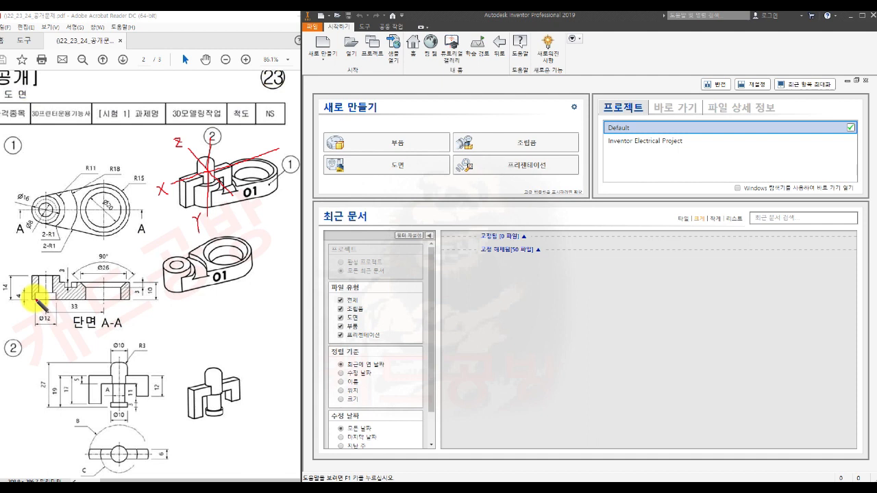
{"action": "left_click_drag", "start_coordinate": [46, 301], "coordinate": [48, 304]}
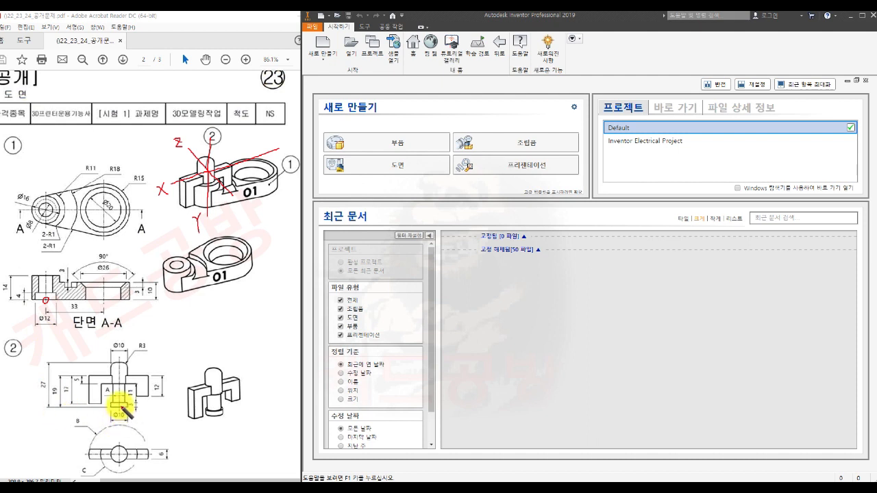
{"action": "left_click_drag", "start_coordinate": [120, 405], "coordinate": [123, 408]}
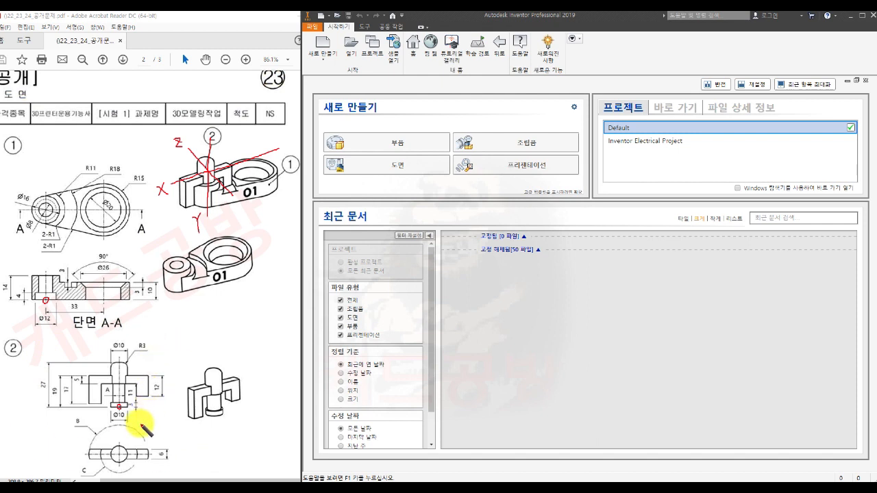
- Circle the labels A, B and C on part 2's drawing views and write the diameters Ø7.2, Ø35.2 and Ø22.8 beside them
{"action": "mouse_move", "coordinate": [105, 395]}
{"action": "left_mouse_down"}
{"action": "mouse_move", "coordinate": [113, 386]}
{"action": "mouse_move", "coordinate": [107, 395]}
{"action": "left_mouse_up"}
{"action": "left_click_drag", "start_coordinate": [77, 427], "coordinate": [78, 426]}
{"action": "mouse_move", "coordinate": [79, 466]}
{"action": "left_mouse_down"}
{"action": "mouse_move", "coordinate": [90, 467]}
{"action": "mouse_move", "coordinate": [86, 477]}
{"action": "mouse_move", "coordinate": [80, 467]}
{"action": "left_mouse_up"}
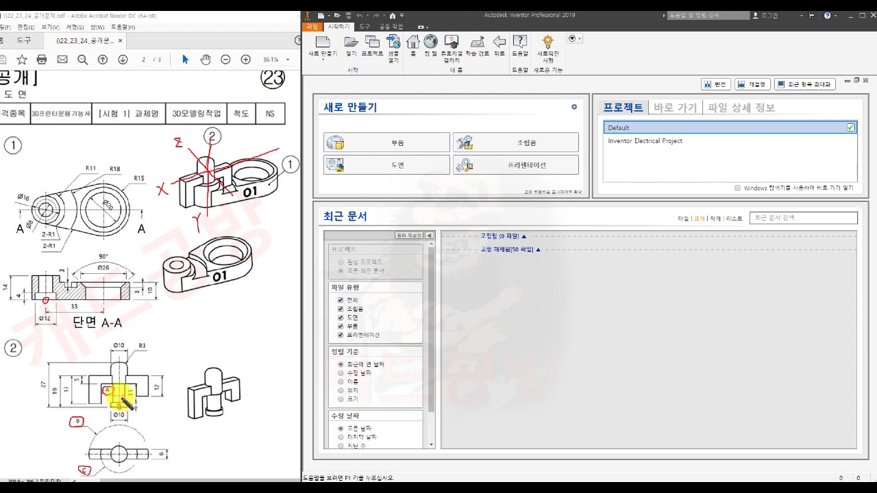
{"action": "left_click_drag", "start_coordinate": [110, 390], "coordinate": [163, 357]}
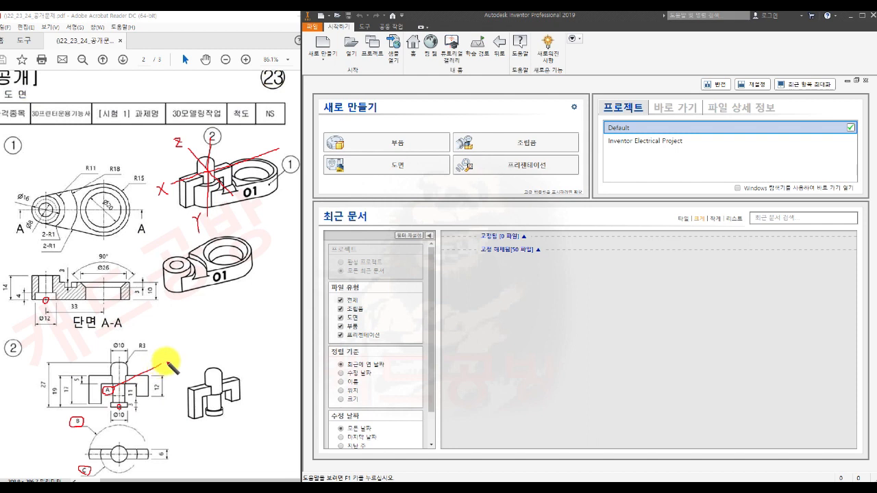
{"action": "mouse_move", "coordinate": [167, 358]}
{"action": "left_mouse_down"}
{"action": "mouse_move", "coordinate": [166, 370]}
{"action": "mouse_move", "coordinate": [180, 355]}
{"action": "mouse_move", "coordinate": [176, 368]}
{"action": "mouse_move", "coordinate": [193, 364]}
{"action": "left_mouse_up"}
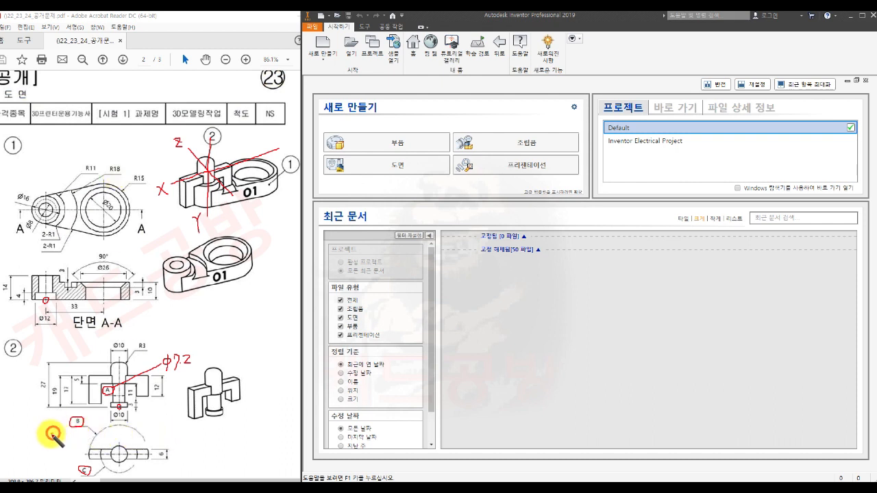
{"action": "mouse_move", "coordinate": [58, 430]}
{"action": "left_mouse_down"}
{"action": "mouse_move", "coordinate": [52, 441]}
{"action": "mouse_move", "coordinate": [61, 435]}
{"action": "mouse_move", "coordinate": [59, 443]}
{"action": "mouse_move", "coordinate": [70, 430]}
{"action": "mouse_move", "coordinate": [64, 444]}
{"action": "left_mouse_up"}
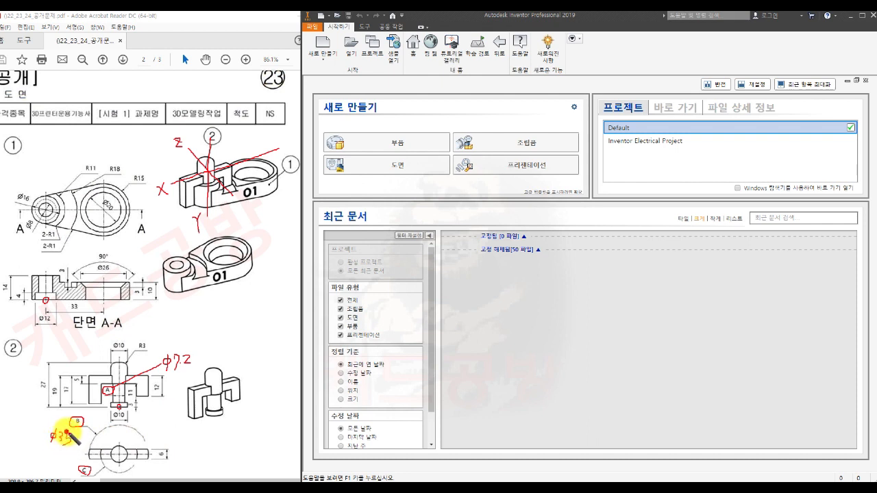
{"action": "left_click_drag", "start_coordinate": [78, 433], "coordinate": [83, 442]}
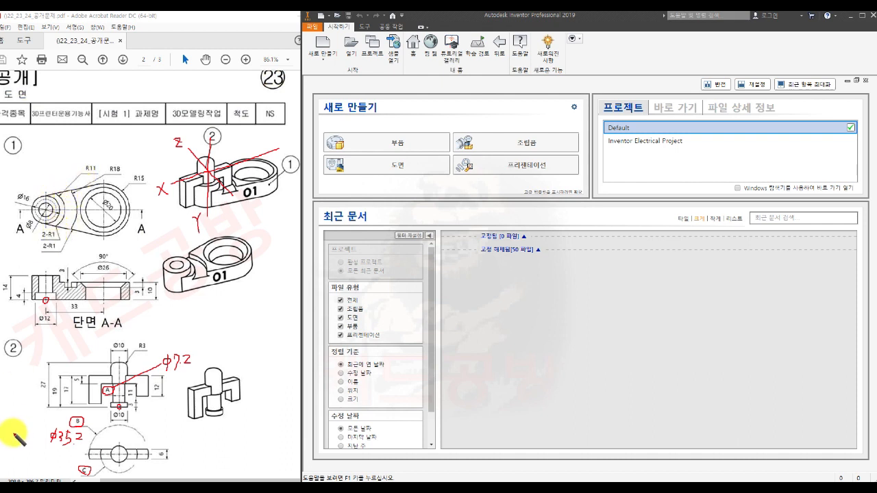
{"action": "mouse_move", "coordinate": [50, 463]}
{"action": "left_mouse_down"}
{"action": "mouse_move", "coordinate": [55, 471]}
{"action": "mouse_move", "coordinate": [69, 460]}
{"action": "mouse_move", "coordinate": [62, 467]}
{"action": "mouse_move", "coordinate": [73, 469]}
{"action": "left_mouse_up"}
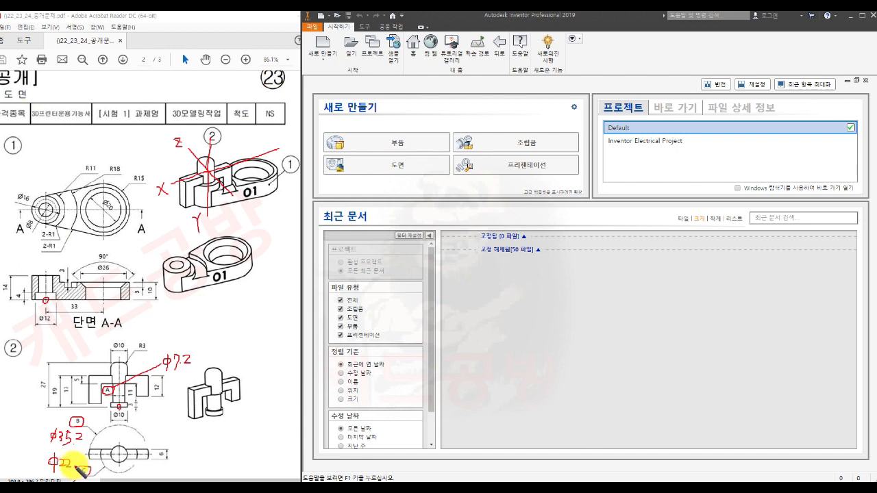
{"action": "mouse_move", "coordinate": [79, 459]}
{"action": "left_mouse_down"}
{"action": "mouse_move", "coordinate": [75, 467]}
{"action": "mouse_move", "coordinate": [79, 459]}
{"action": "left_mouse_up"}
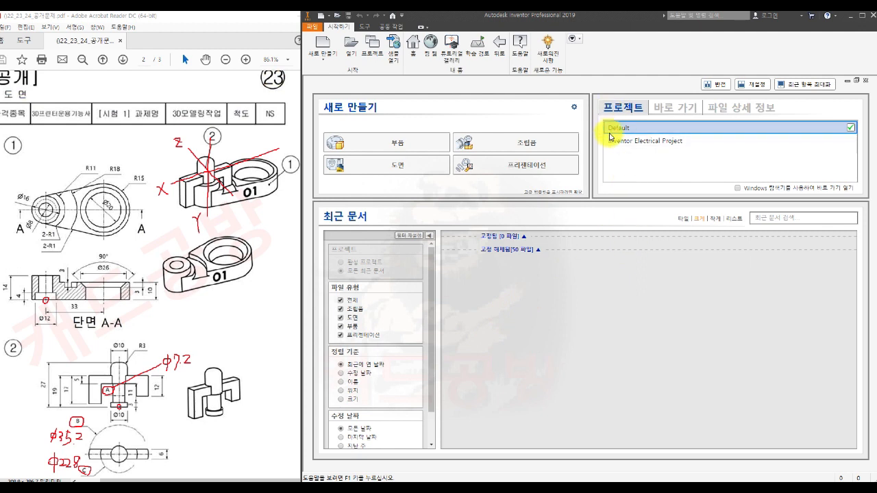
- Check the default template configuration for measurement units and drawing standard
{"action": "left_click", "coordinate": [574, 107]}
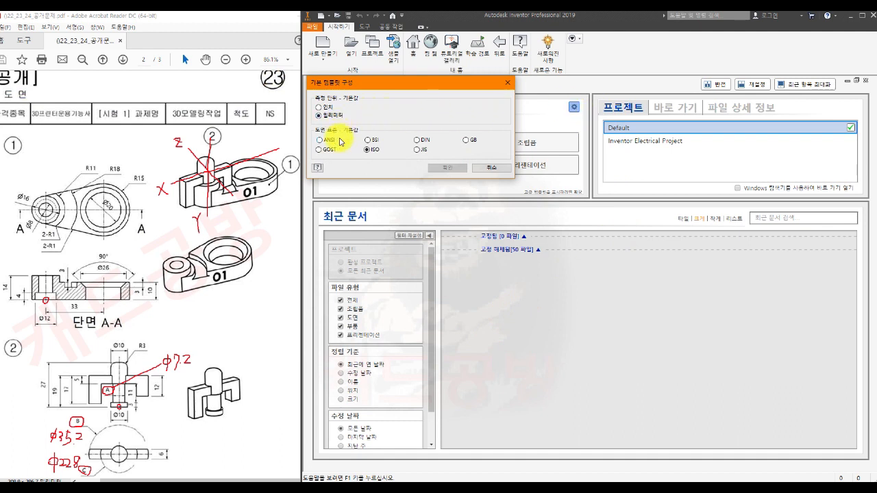
{"action": "left_click", "coordinate": [488, 168]}
- Close the home page and create a new part from the SM templates.ipt template
{"action": "left_click", "coordinate": [865, 80]}
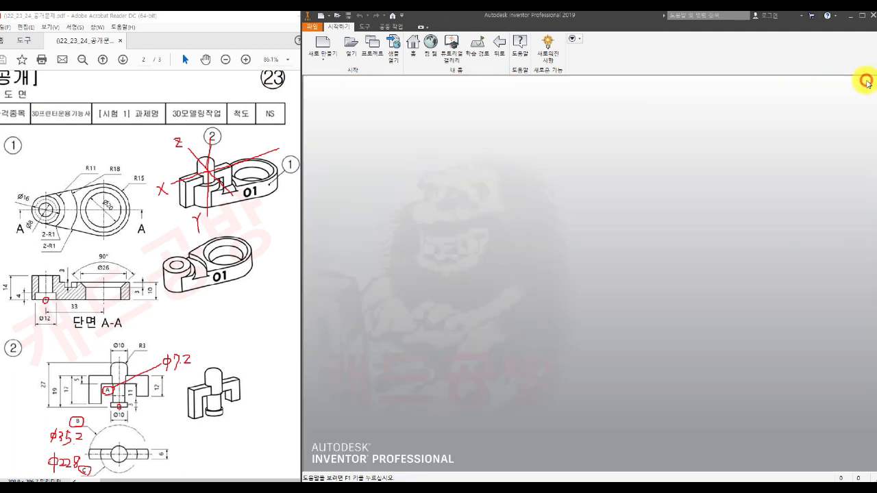
{"action": "left_click", "coordinate": [323, 44]}
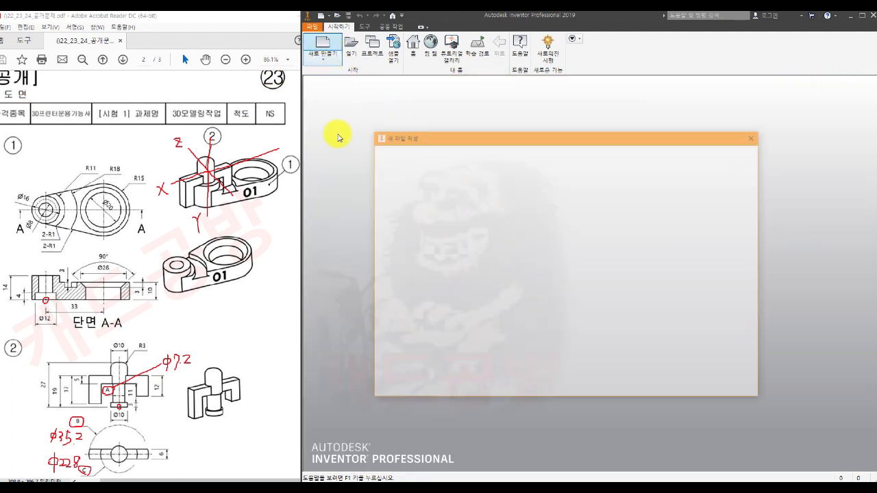
{"action": "left_click", "coordinate": [541, 190]}
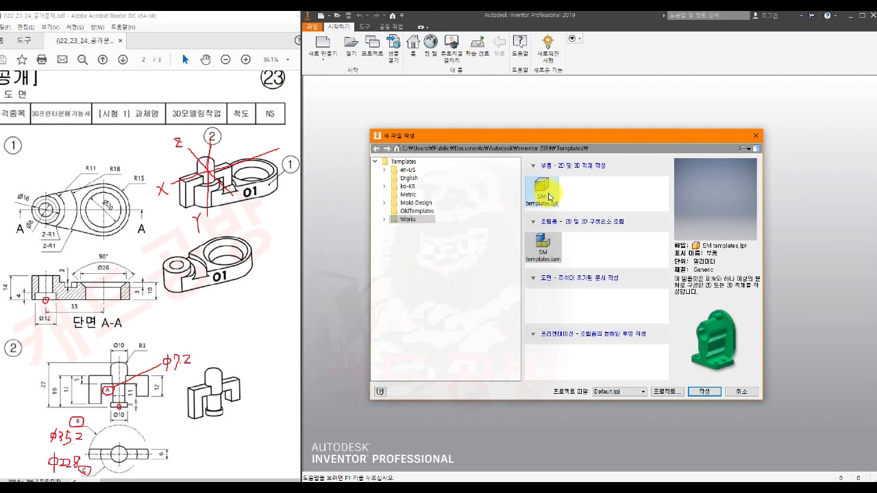
{"action": "left_click", "coordinate": [709, 396]}
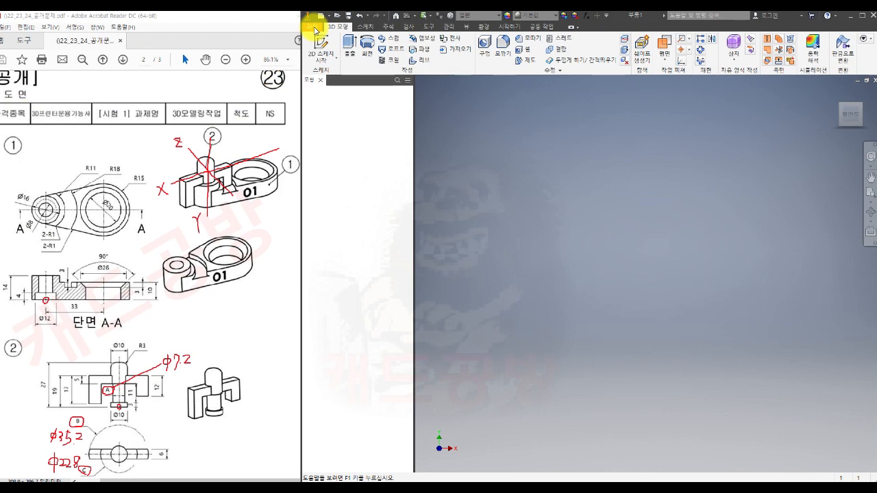
- Save the new part as 부품1.ipt in the folder 23
{"action": "left_click", "coordinate": [315, 30]}
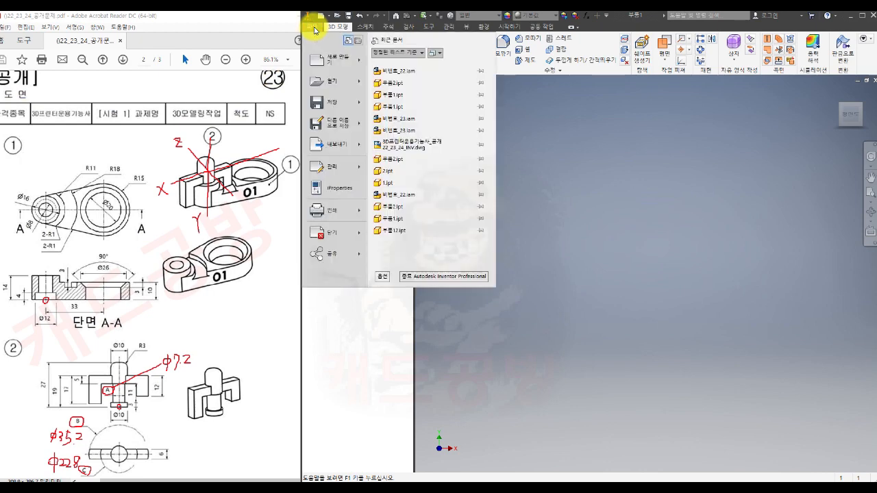
{"action": "mouse_move", "coordinate": [326, 126]}
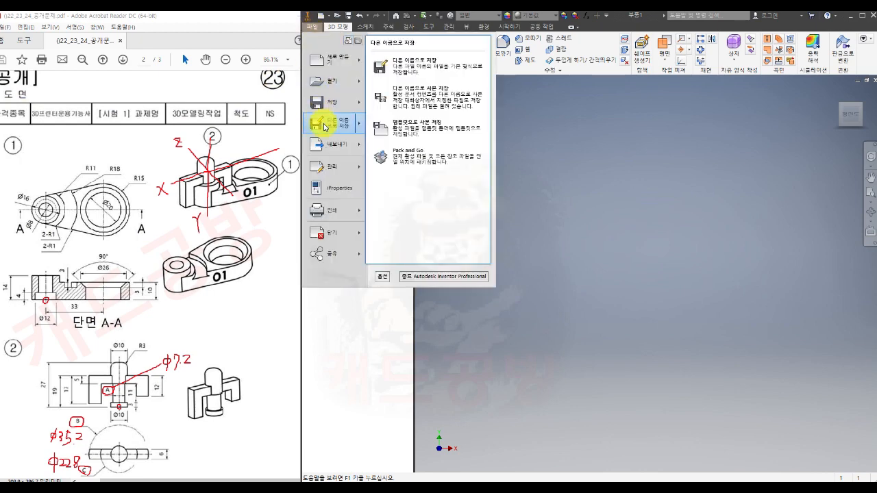
{"action": "left_click", "coordinate": [413, 71]}
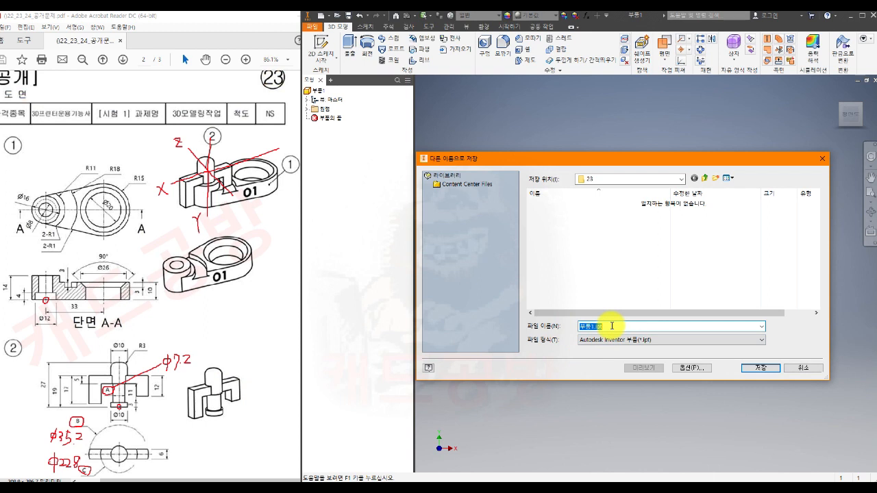
{"action": "left_click", "coordinate": [753, 370]}
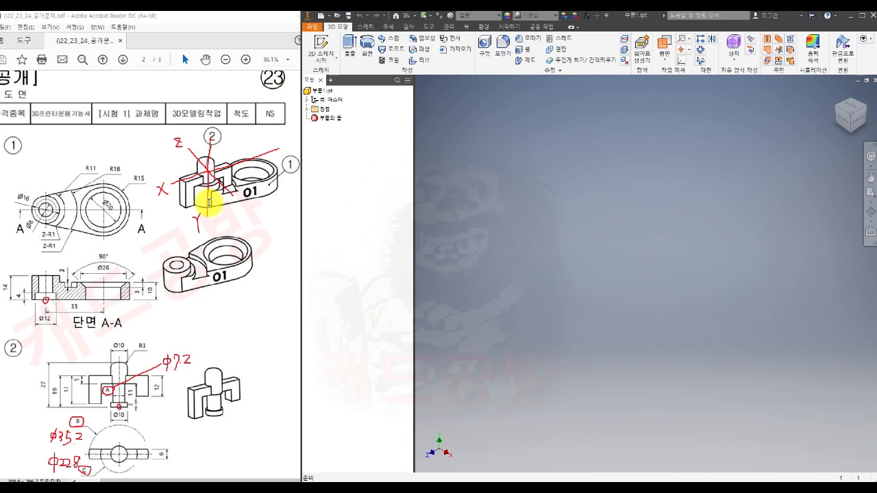
- Start a new 2D sketch on the XZ origin plane
{"action": "left_click", "coordinate": [307, 109]}
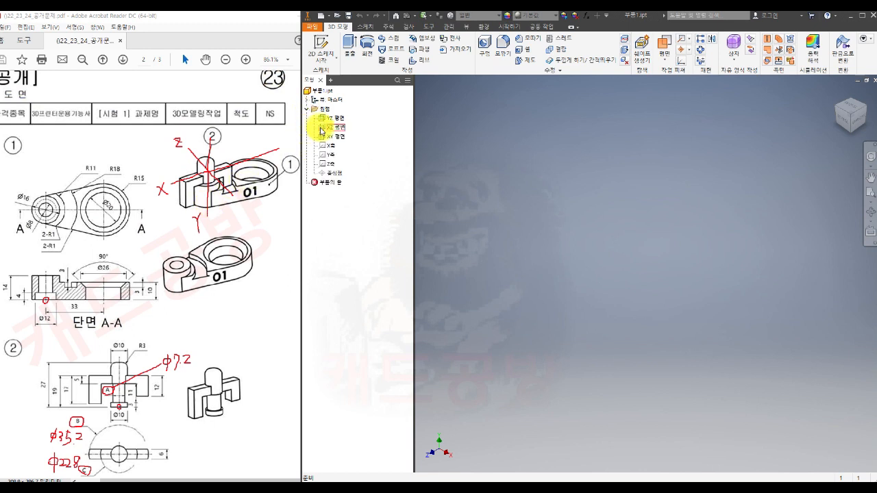
{"action": "left_click", "coordinate": [332, 128]}
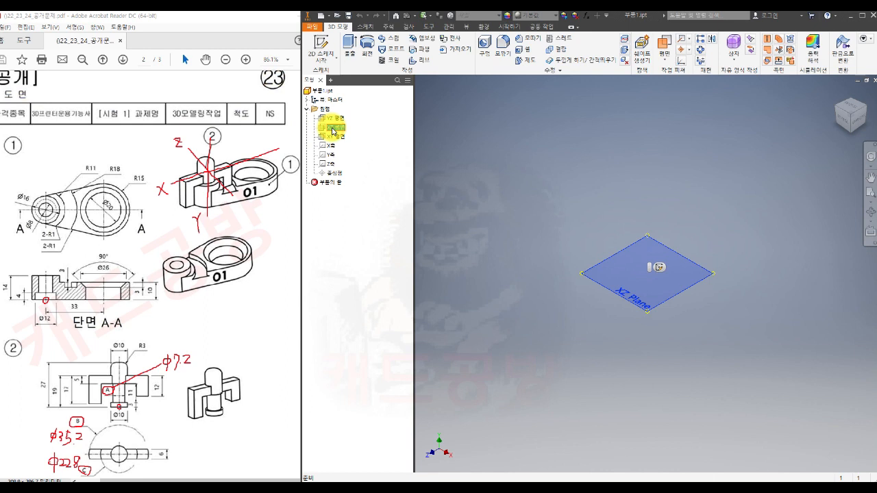
{"action": "left_click", "coordinate": [319, 41]}
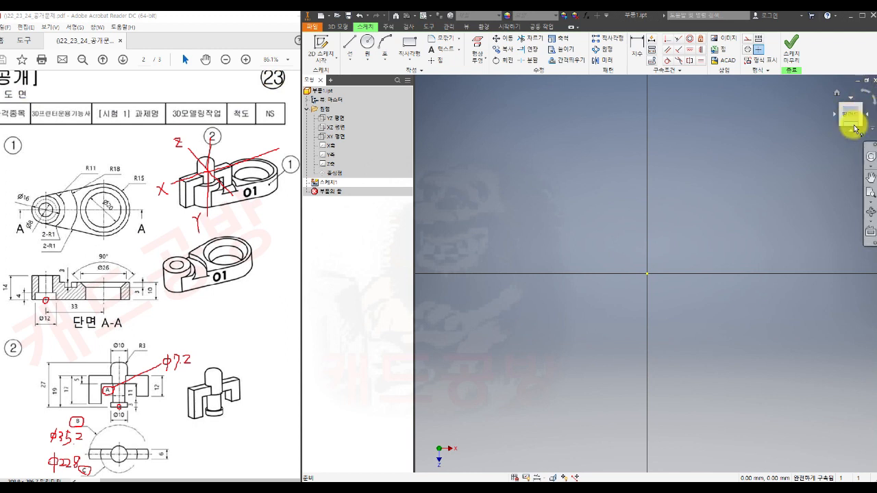
{"action": "left_click", "coordinate": [863, 87]}
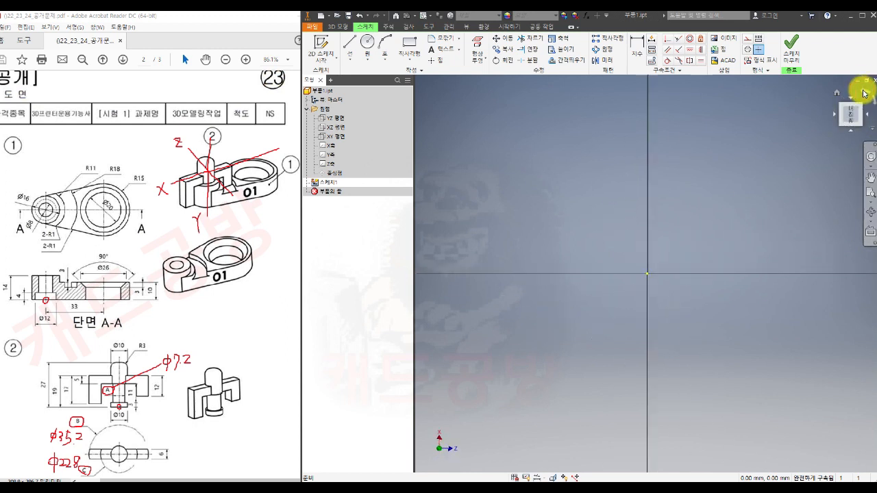
{"action": "left_click", "coordinate": [874, 103]}
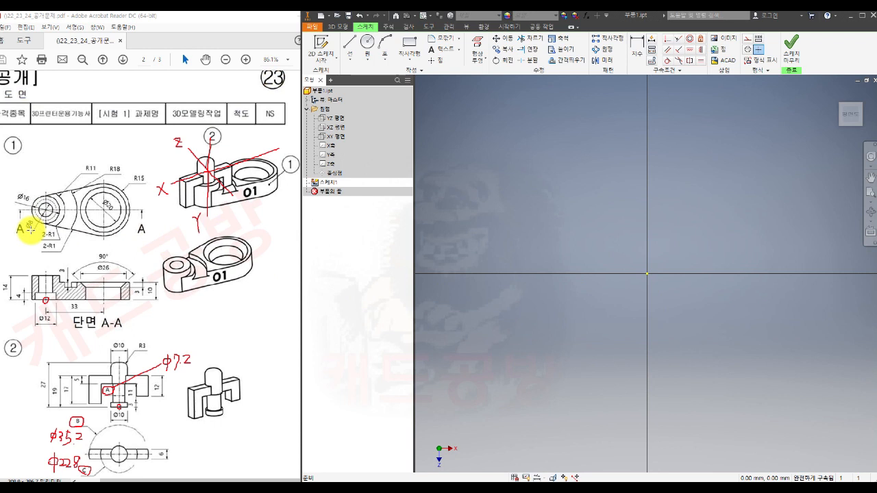
- Draw a circle of 8 mm diameter centred on the sketch origin
{"action": "left_click", "coordinate": [367, 42]}
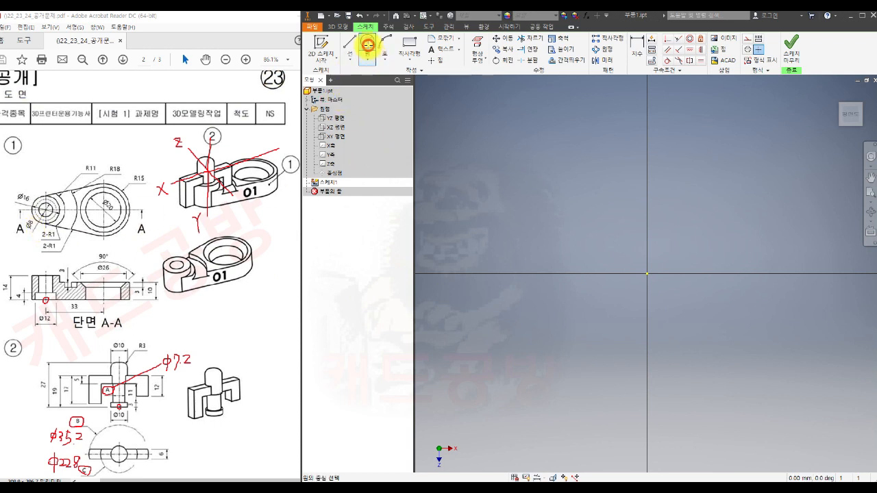
{"action": "left_click", "coordinate": [647, 273]}
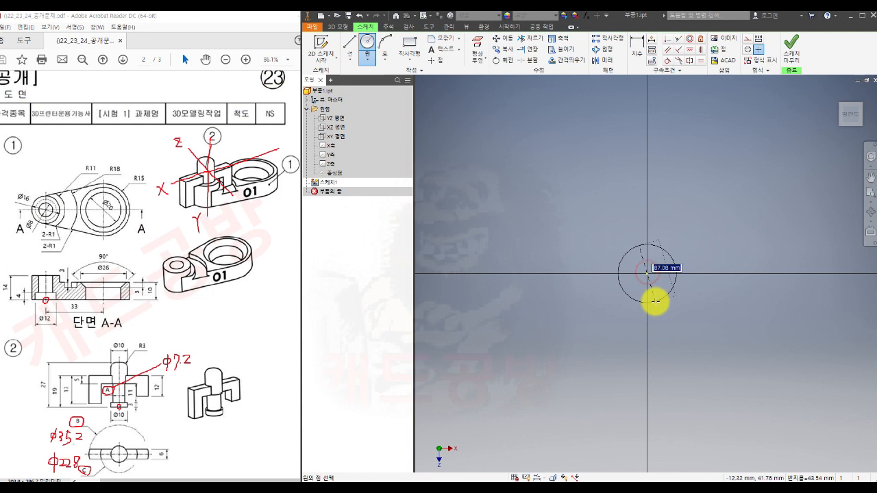
{"action": "key", "text": "Return"}
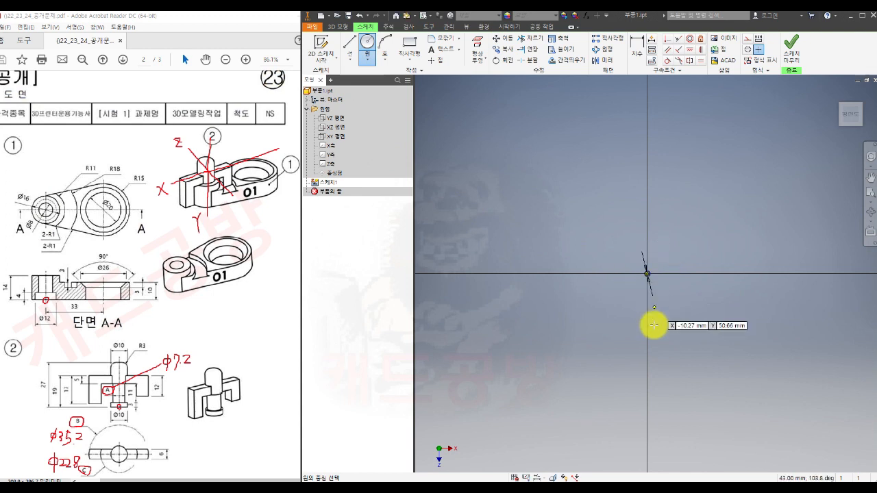
- Draw a circle of 16 mm diameter with its centre slightly off the sketch origin, around the 8 mm circle
{"action": "scroll", "coordinate": [651, 289], "scroll_direction": "up", "scroll_amount": 4}
{"action": "scroll", "coordinate": [651, 267], "scroll_direction": "down", "scroll_amount": 5}
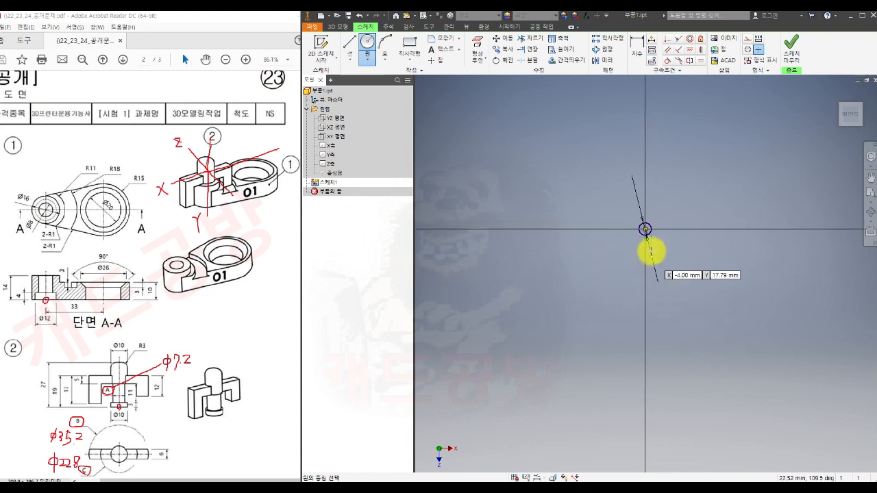
{"action": "middle_click_drag", "start_coordinate": [665, 221], "coordinate": [583, 366]}
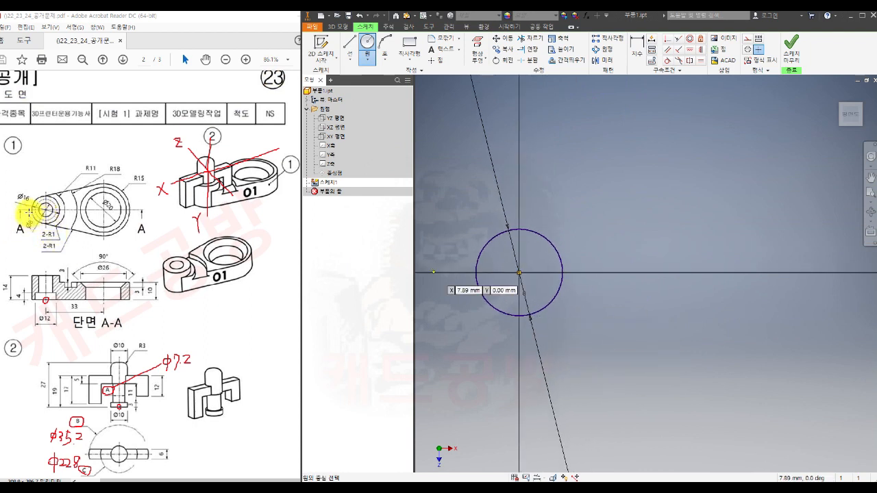
{"action": "left_click", "coordinate": [538, 283]}
{"action": "type", "text": "16"}
{"action": "key", "text": "Return"}
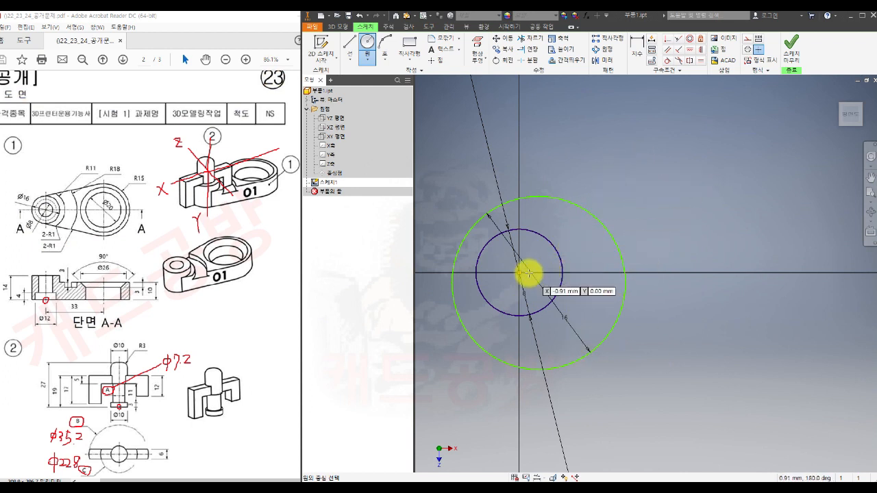
- Constrain the 16 mm circle to be concentric with the 8 mm circle at the origin
{"action": "key", "text": "Escape"}
{"action": "left_click", "coordinate": [691, 39]}
{"action": "left_click", "coordinate": [616, 236]}
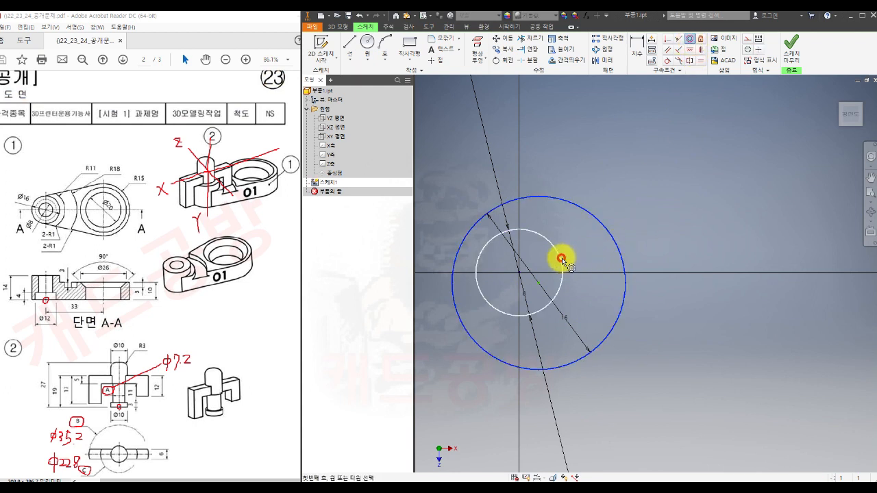
{"action": "left_click", "coordinate": [562, 255]}
{"action": "scroll", "coordinate": [604, 280], "scroll_direction": "down", "scroll_amount": 5}
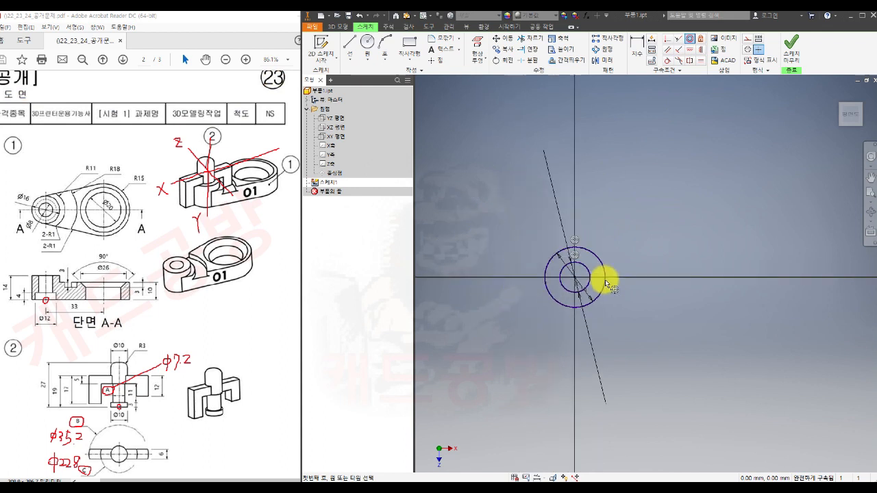
- Draw a circle of 20 mm diameter about 41 mm to the right of the origin, near the horizontal axis
{"action": "middle_click_drag", "start_coordinate": [650, 306], "coordinate": [574, 304]}
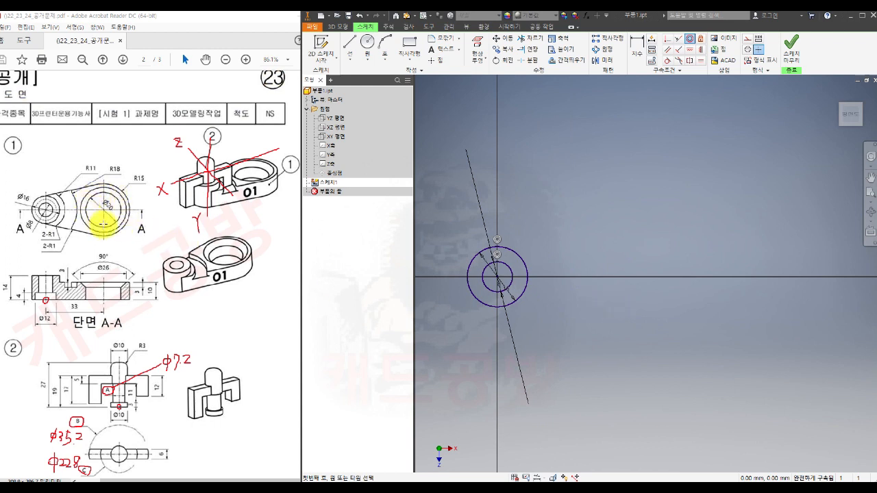
{"action": "left_click", "coordinate": [368, 47]}
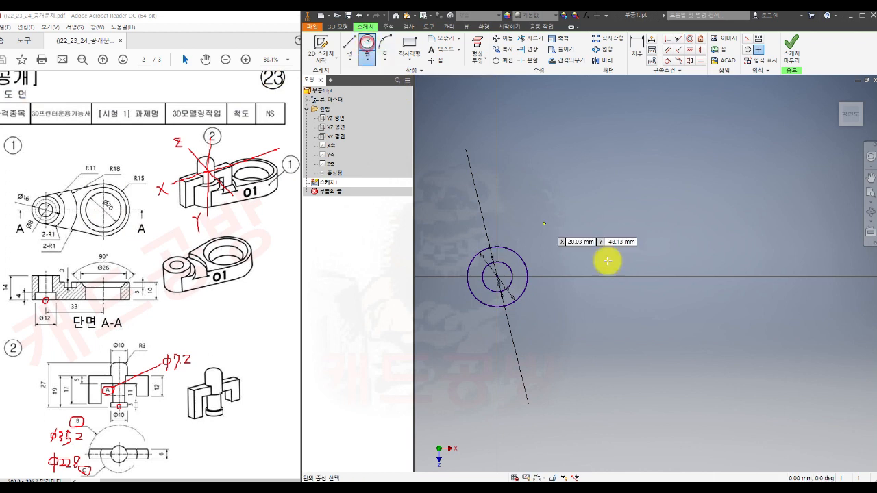
{"action": "left_click", "coordinate": [652, 270]}
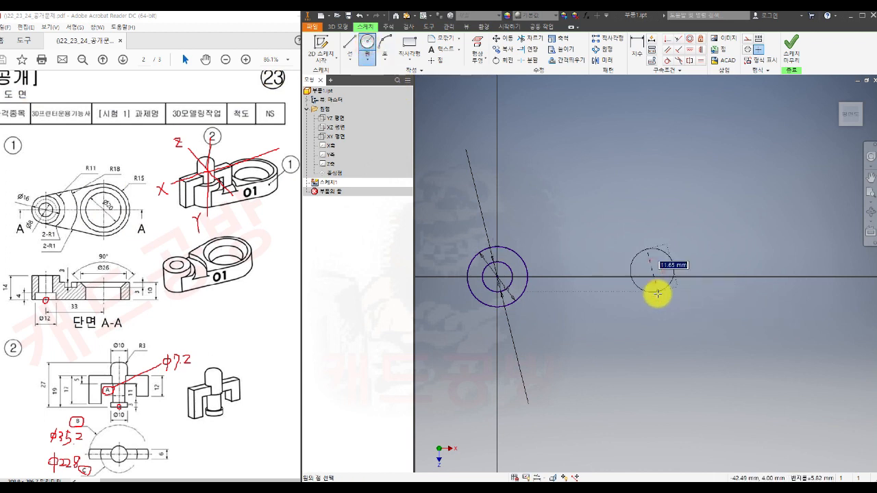
{"action": "key", "text": "Return"}
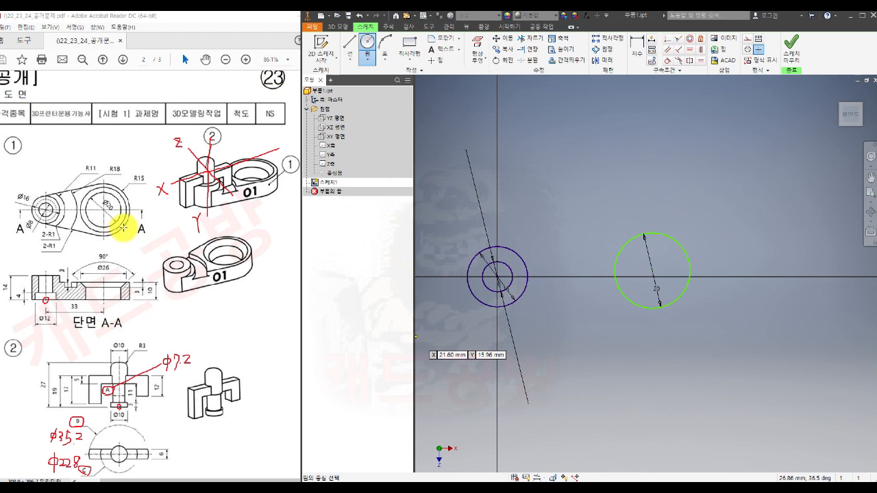
- Draw a circle of 30 mm diameter around the 20 mm circle and make the two concentric
{"action": "left_click", "coordinate": [652, 271]}
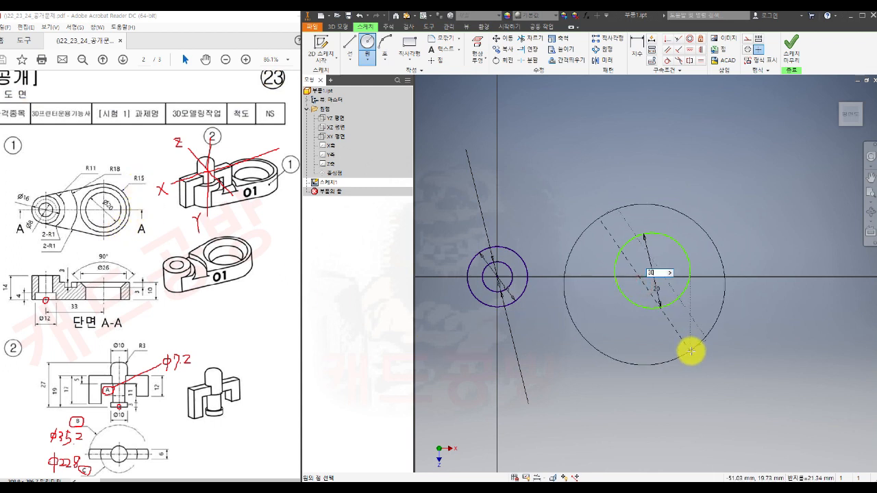
{"action": "type", "text": "30"}
{"action": "key", "text": "Return"}
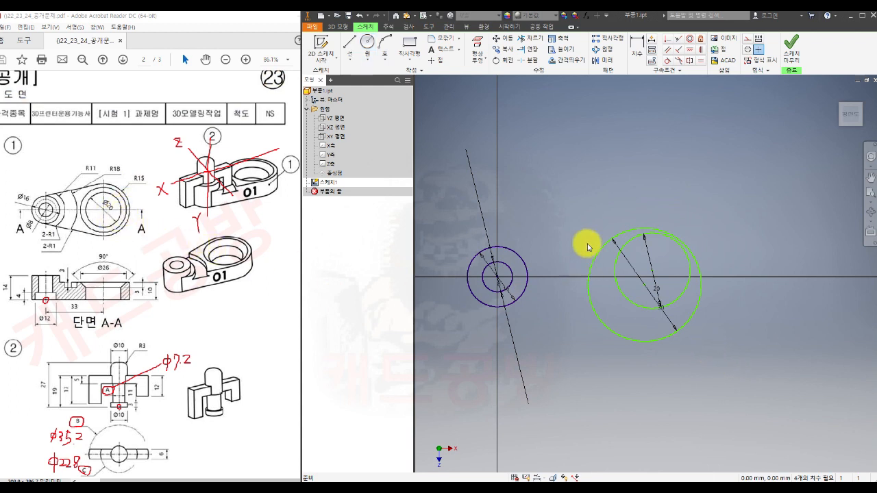
{"action": "left_click", "coordinate": [690, 41]}
{"action": "left_click", "coordinate": [655, 234]}
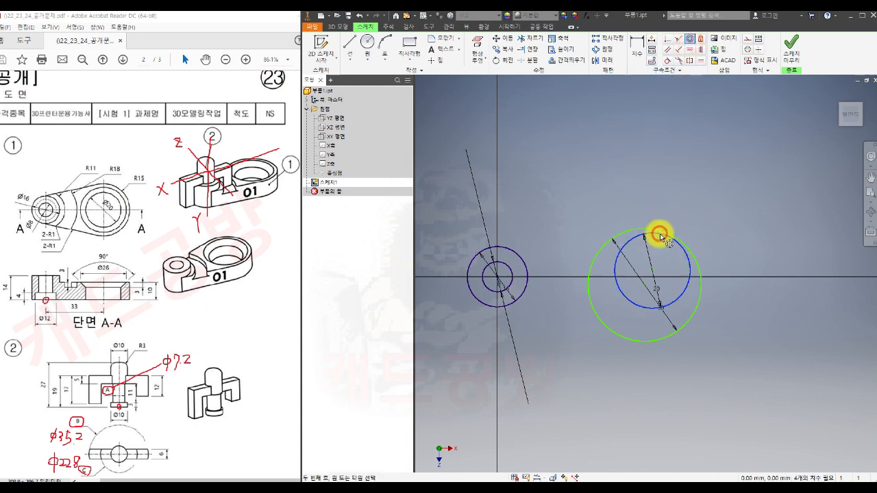
{"action": "left_click", "coordinate": [644, 231]}
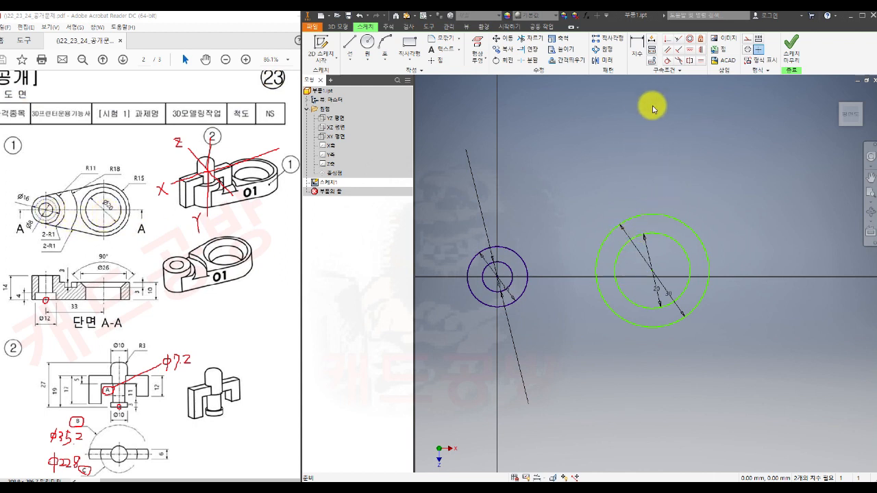
- Align the centre of the 20 mm and 30 mm circles horizontally with the sketch origin
{"action": "left_click", "coordinate": [690, 50]}
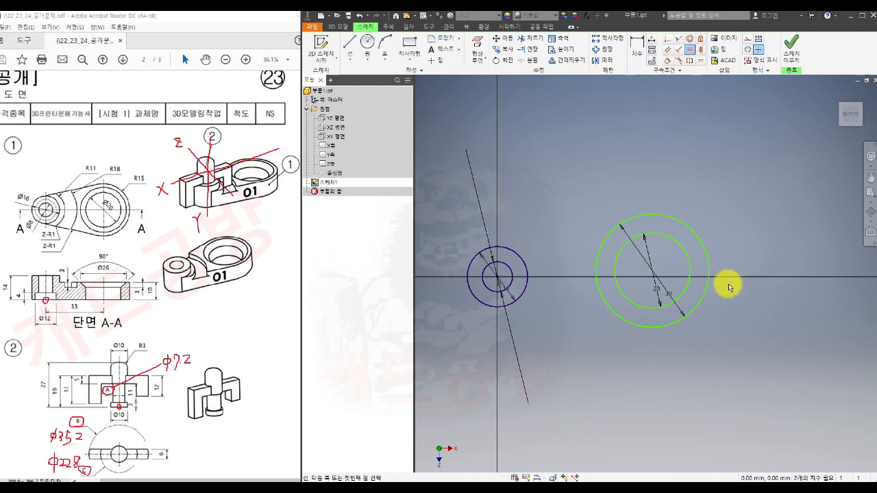
{"action": "left_click", "coordinate": [653, 272]}
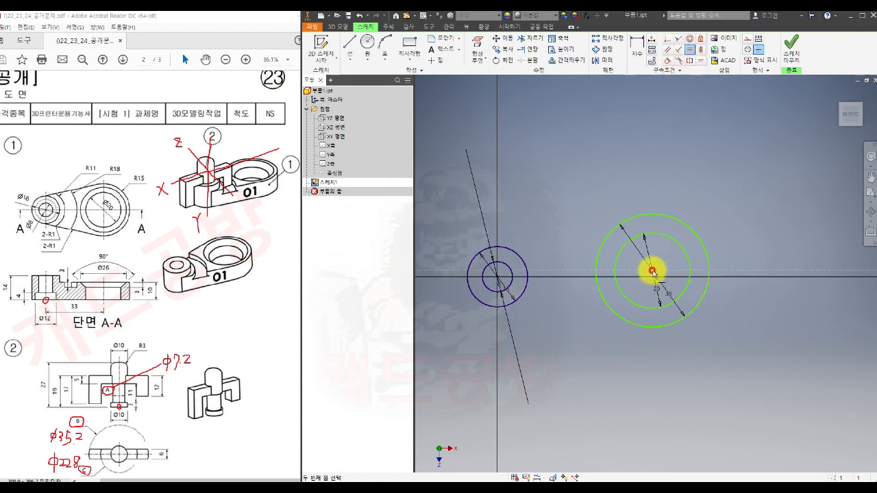
{"action": "left_click", "coordinate": [498, 276]}
- Draw two slanted lines joining the 16 mm and 30 mm circles, one above and one below them, the lower one starting on the 30 mm circle
{"action": "mouse_move", "coordinate": [574, 386]}
{"action": "middle_mouse_down"}
{"action": "mouse_move", "coordinate": [640, 365]}
{"action": "mouse_move", "coordinate": [648, 381]}
{"action": "middle_mouse_up"}
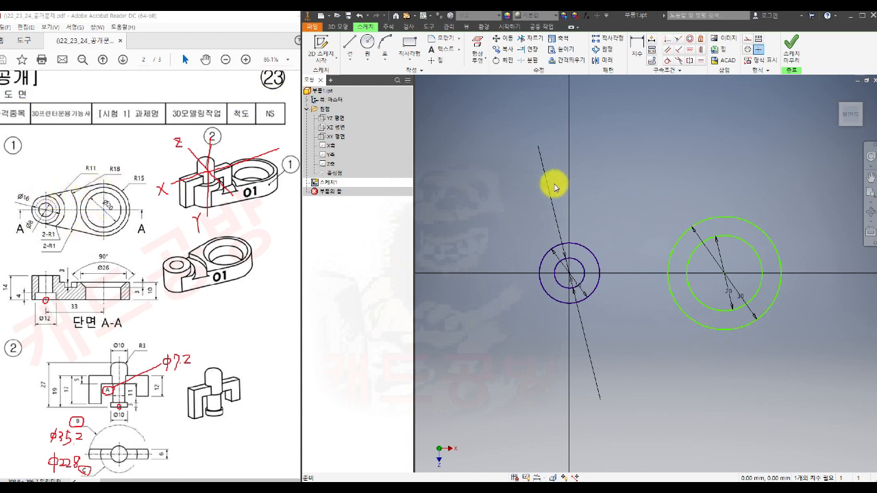
{"action": "left_click", "coordinate": [350, 50]}
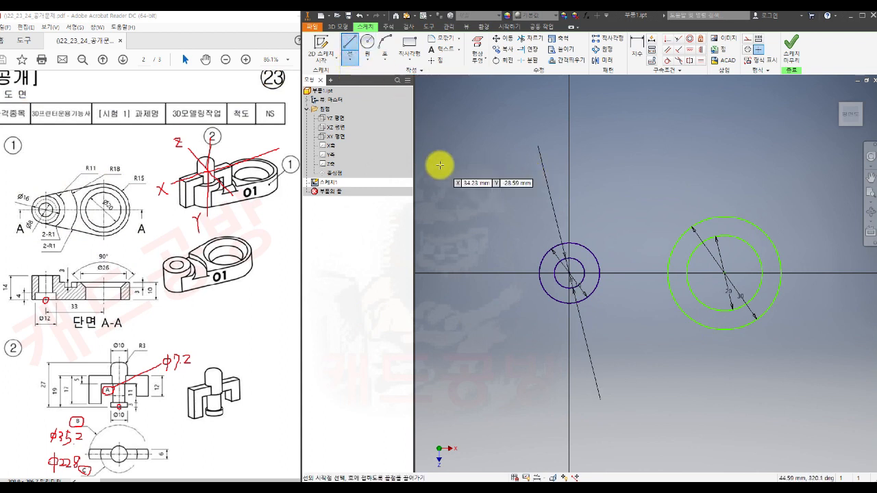
{"action": "left_click", "coordinate": [529, 221]}
{"action": "left_click", "coordinate": [758, 198]}
{"action": "key", "text": "Escape"}
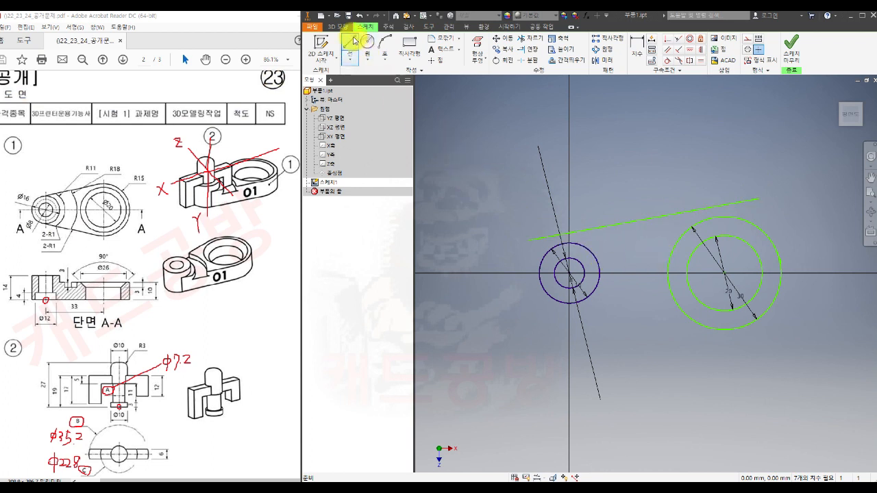
{"action": "left_click", "coordinate": [350, 43]}
{"action": "left_click", "coordinate": [754, 323]}
{"action": "left_click_drag", "start_coordinate": [753, 322], "coordinate": [528, 306]}
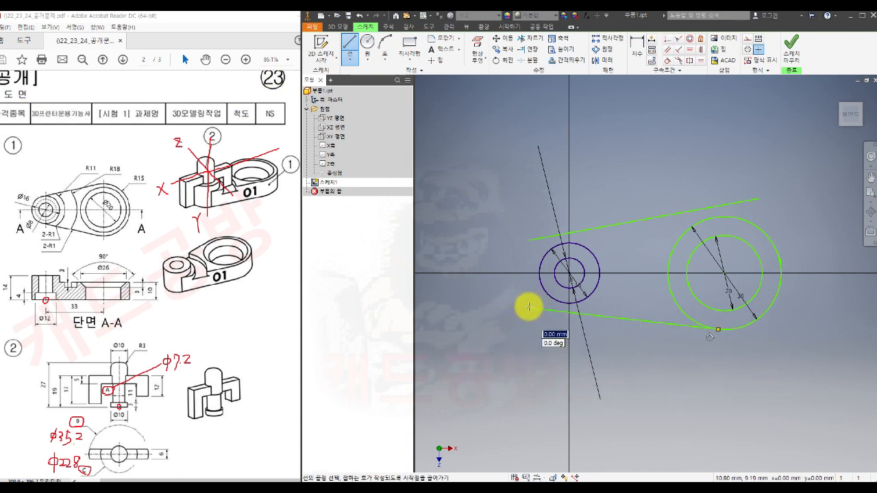
{"action": "key", "text": "Escape"}
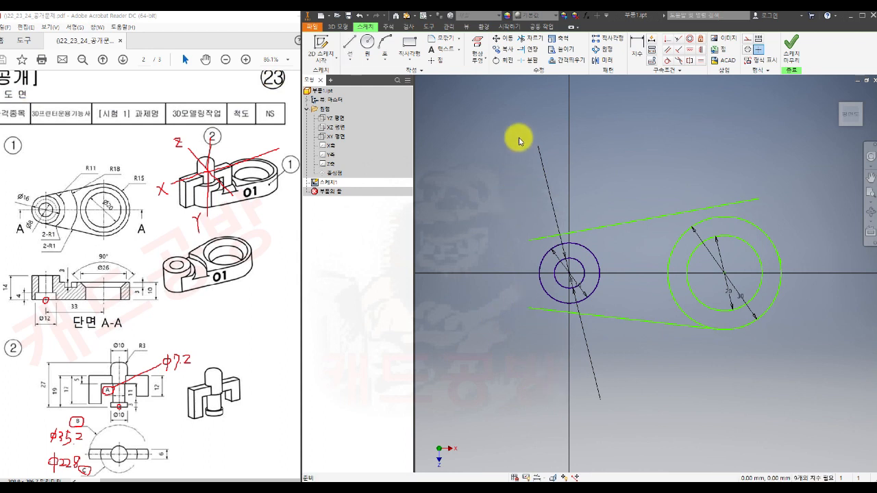
- Make the upper line tangent to the 30 mm and 16 mm circles and the lower line tangent to the 16 mm circle
{"action": "left_click", "coordinate": [667, 62]}
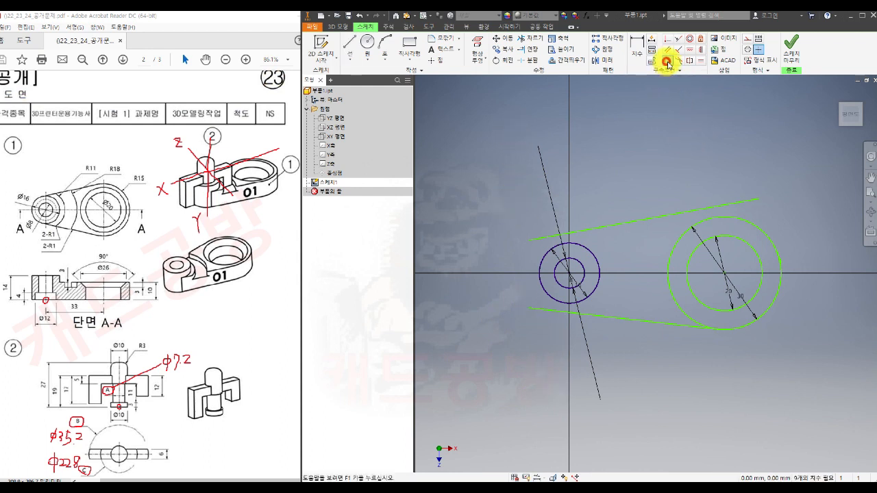
{"action": "left_click", "coordinate": [739, 204]}
{"action": "left_click", "coordinate": [740, 218]}
{"action": "left_click", "coordinate": [598, 238]}
{"action": "left_click", "coordinate": [585, 251]}
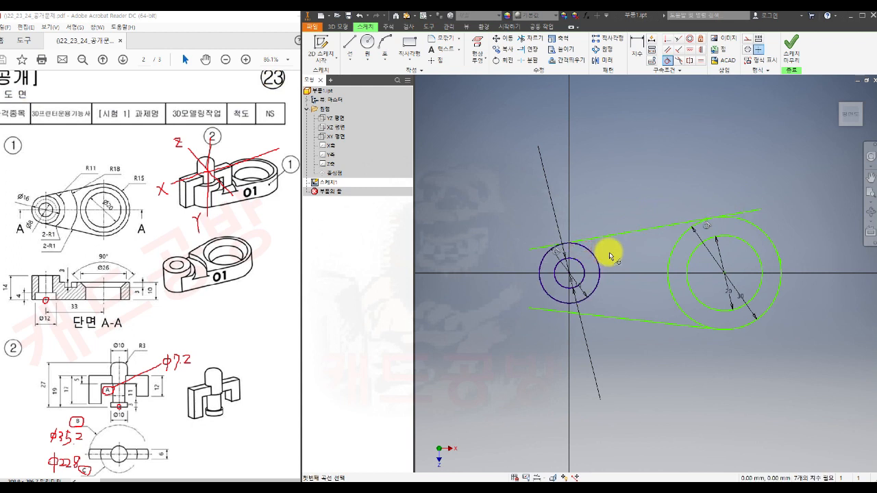
{"action": "left_click", "coordinate": [548, 310]}
{"action": "left_click", "coordinate": [552, 302]}
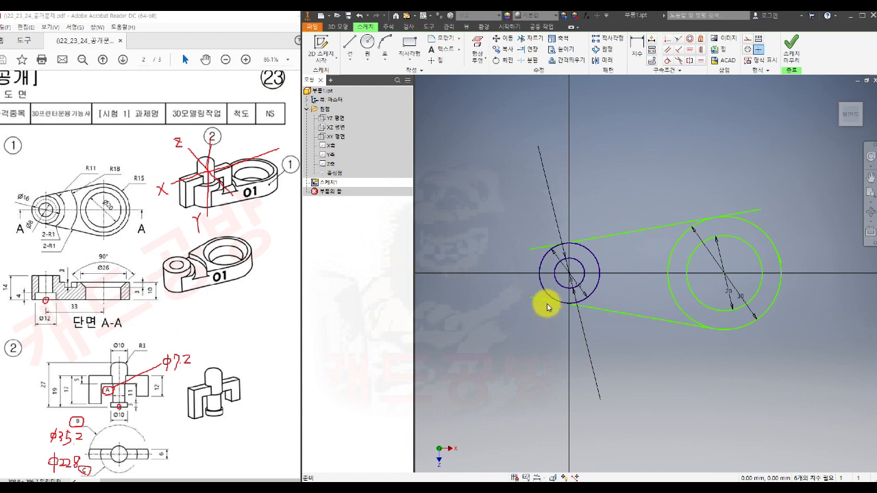
- Trim the line ends beyond the tangent points and the arc of the 30 mm circle that lies between the two lines
{"action": "left_click", "coordinate": [532, 38]}
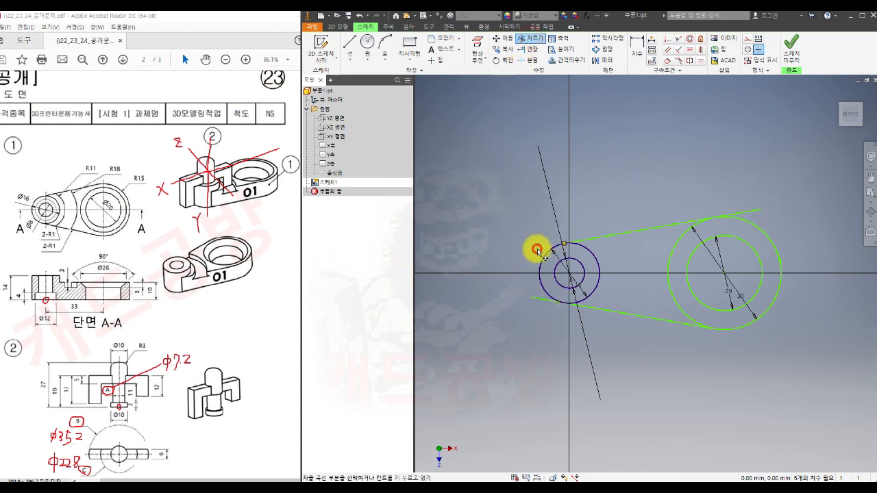
{"action": "left_click", "coordinate": [535, 298]}
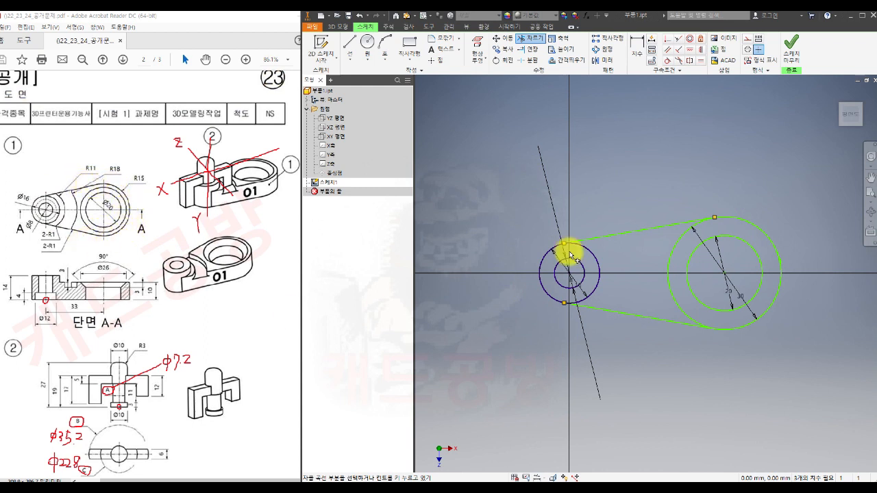
{"action": "left_click", "coordinate": [677, 245]}
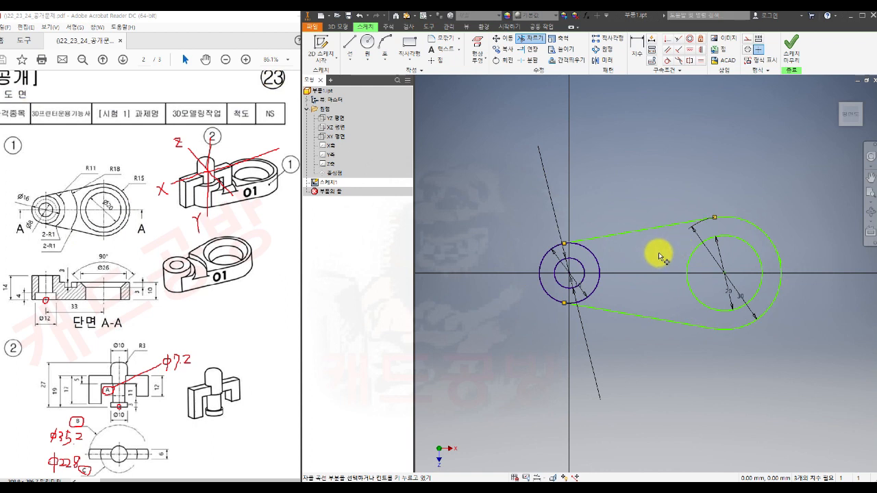
- Dimension the horizontal distance between the two circle centres as 33 mm and finish the sketch
{"action": "left_click", "coordinate": [638, 49]}
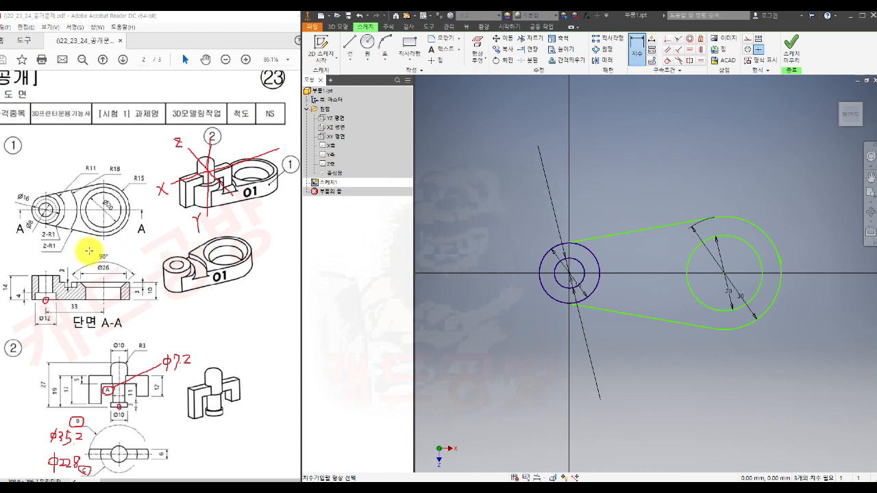
{"action": "left_click", "coordinate": [571, 274]}
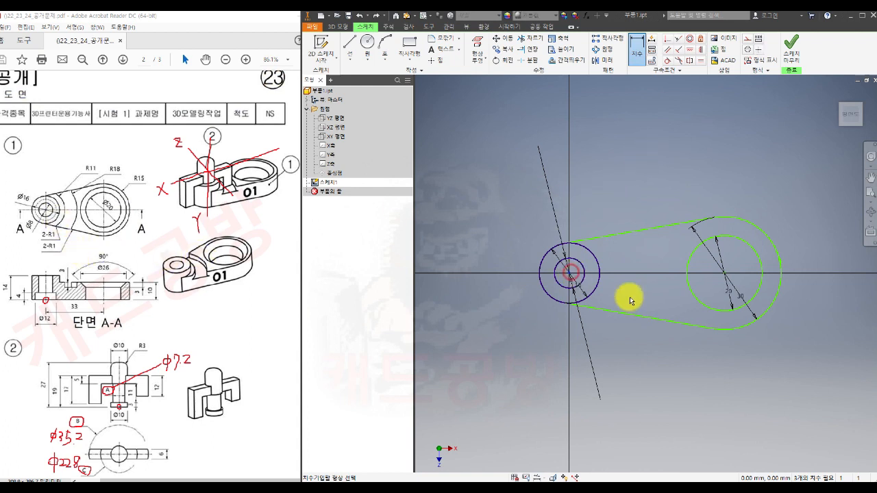
{"action": "left_click", "coordinate": [725, 275]}
{"action": "left_click", "coordinate": [664, 353]}
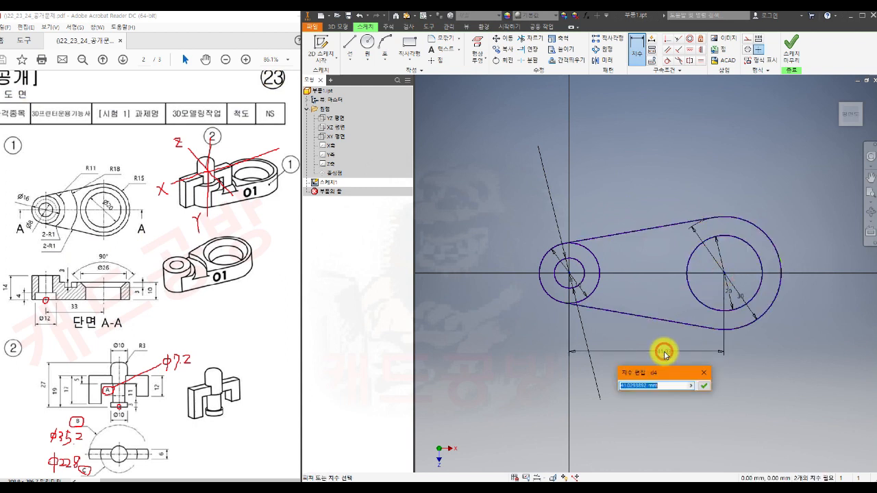
{"action": "type", "text": "33"}
{"action": "key", "text": "Return"}
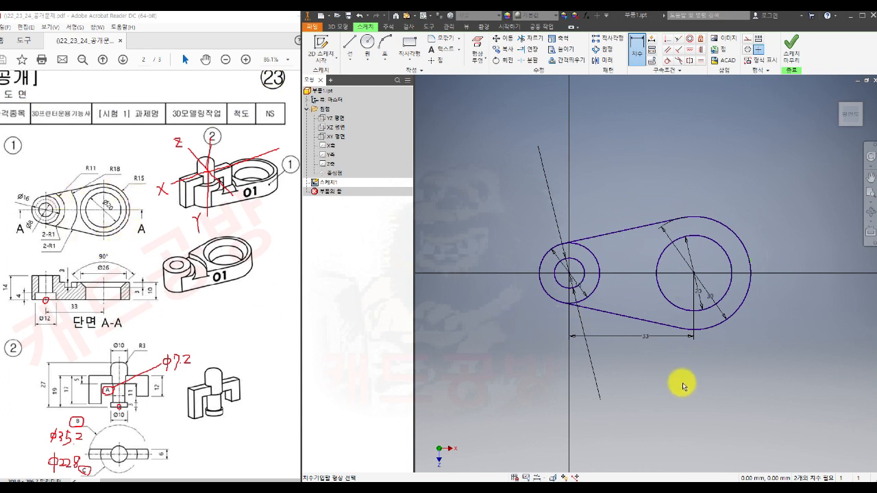
{"action": "key", "text": "Escape"}
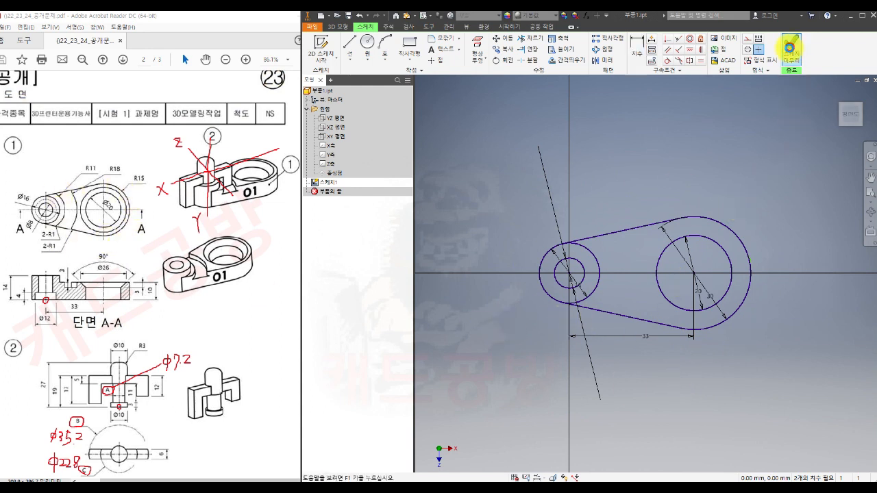
{"action": "left_click", "coordinate": [791, 49]}
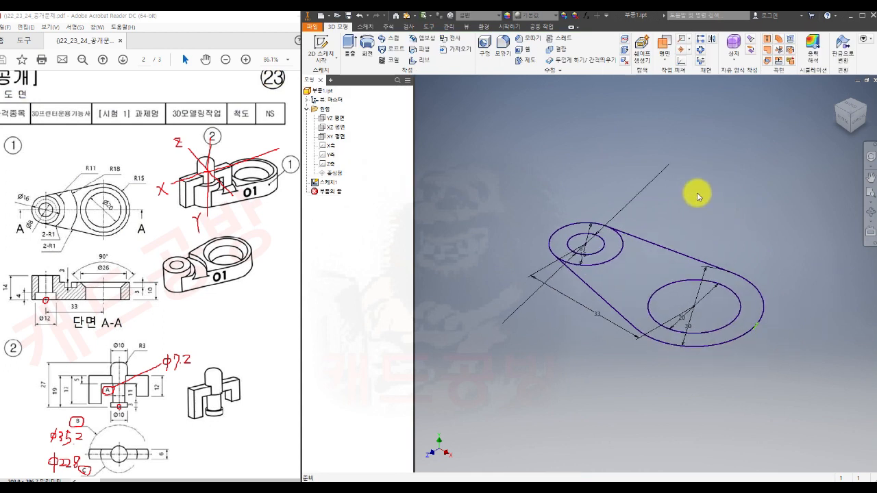
- Extrude the arm profile between the 16 mm circle and the 30 mm arc upward by 10 mm, leaving the 20 mm hole open
{"action": "left_click", "coordinate": [351, 46]}
{"action": "middle_click_drag", "start_coordinate": [483, 250], "coordinate": [519, 265]}
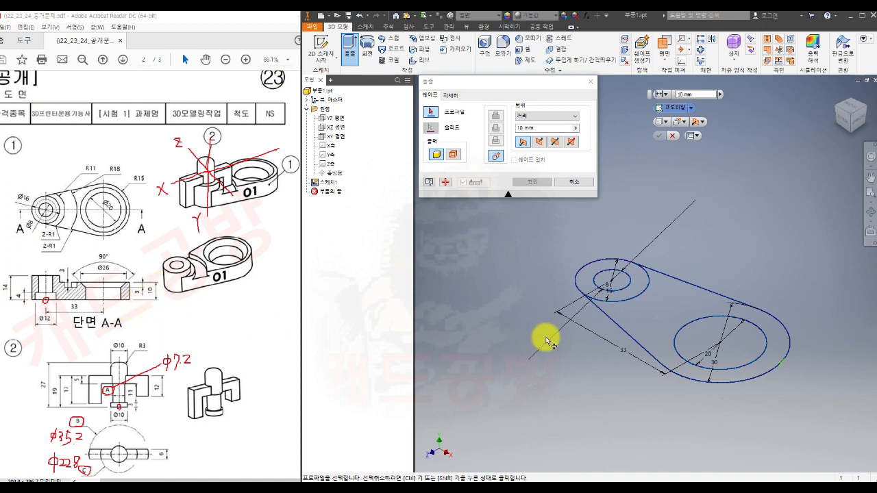
{"action": "left_click", "coordinate": [649, 324]}
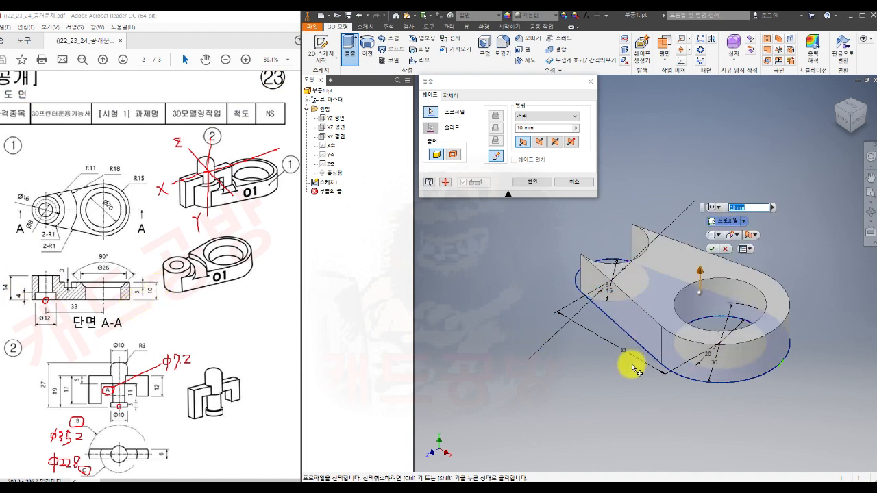
{"action": "left_click", "coordinate": [541, 128]}
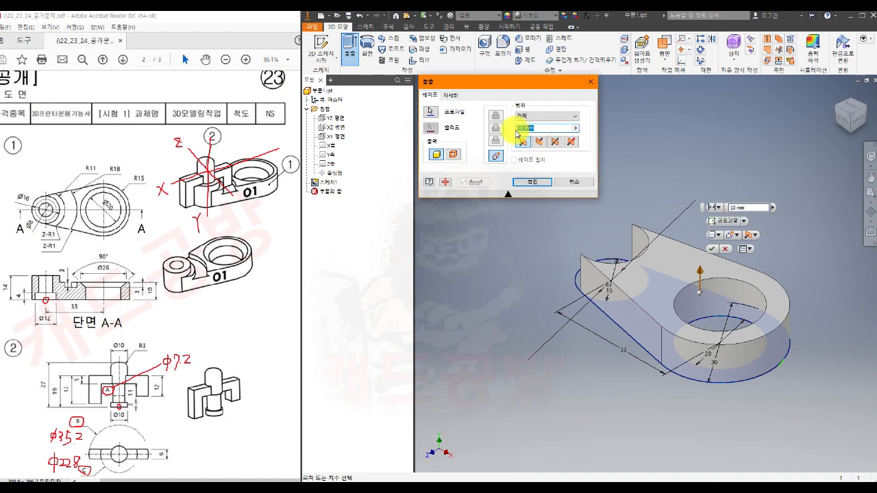
{"action": "left_click", "coordinate": [527, 181]}
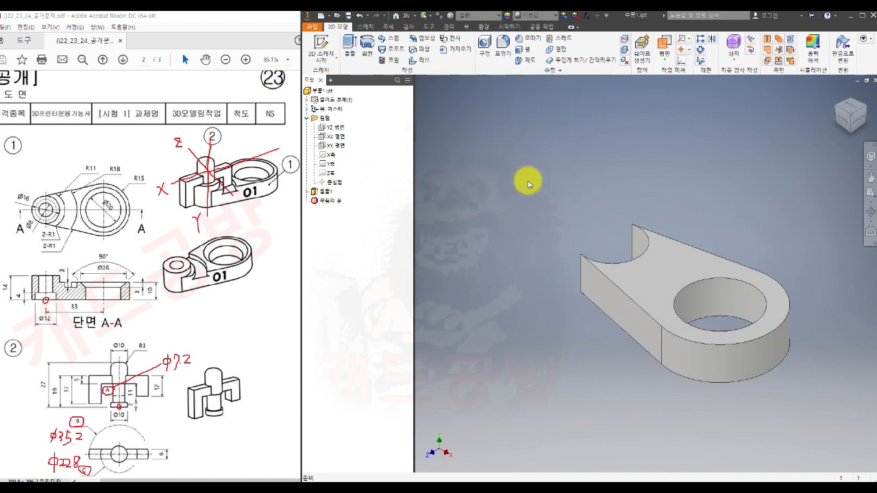
- Share the extrusion's base sketch (스케치1) so that its profiles can be reused
{"action": "left_click", "coordinate": [306, 191]}
{"action": "right_click", "coordinate": [338, 201]}
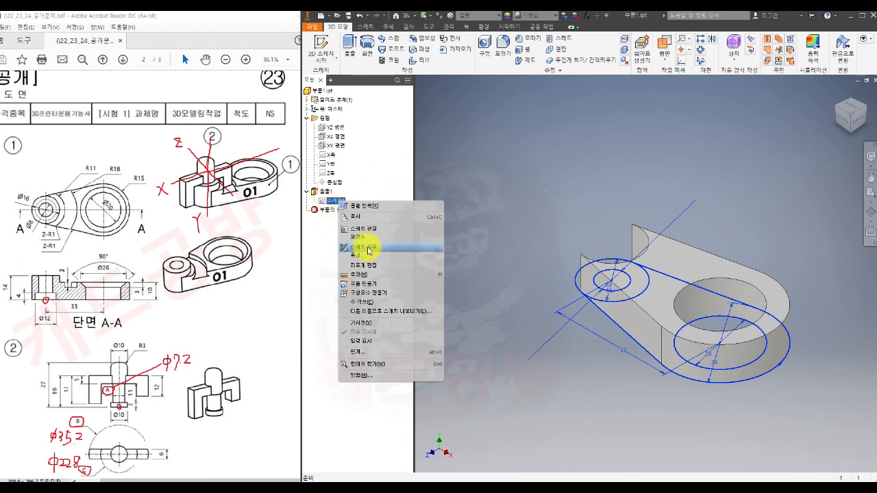
{"action": "left_click", "coordinate": [368, 249]}
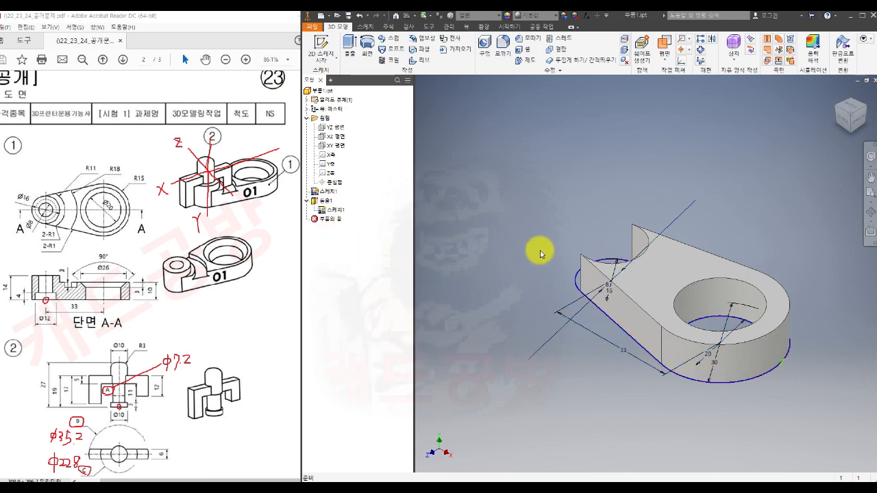
- Extrude the ring between the 8 mm and 16 mm circles upward by 14 mm, joined to the arm
{"action": "scroll", "coordinate": [626, 383], "scroll_direction": "up", "scroll_amount": 3}
{"action": "middle_click_drag", "start_coordinate": [626, 383], "coordinate": [668, 360], "text": "shift"}
{"action": "middle_click_drag", "start_coordinate": [594, 268], "coordinate": [595, 375]}
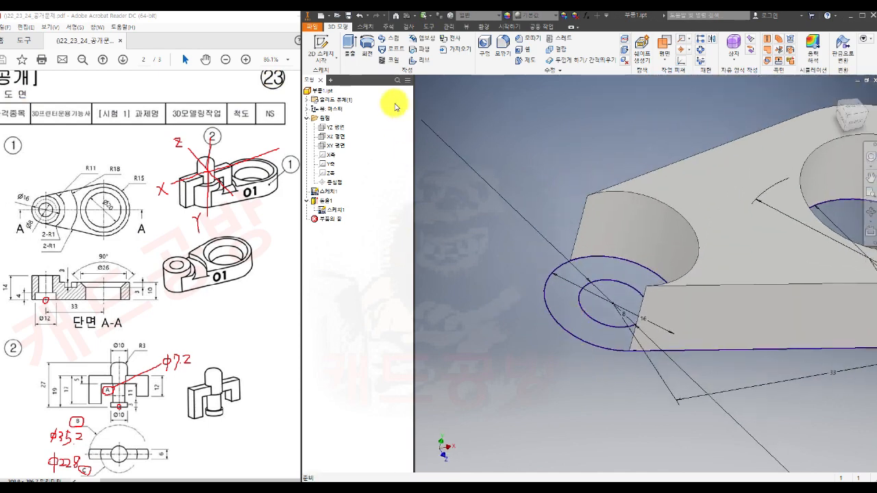
{"action": "left_click", "coordinate": [351, 46]}
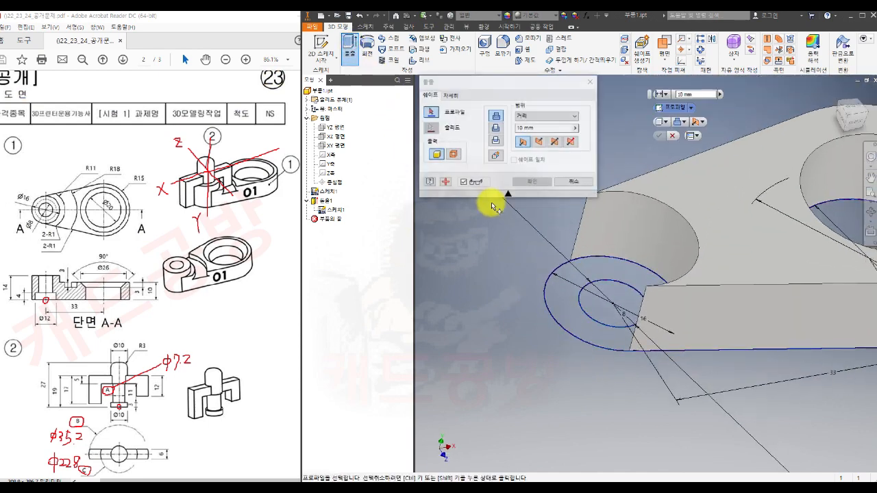
{"action": "left_click", "coordinate": [559, 301]}
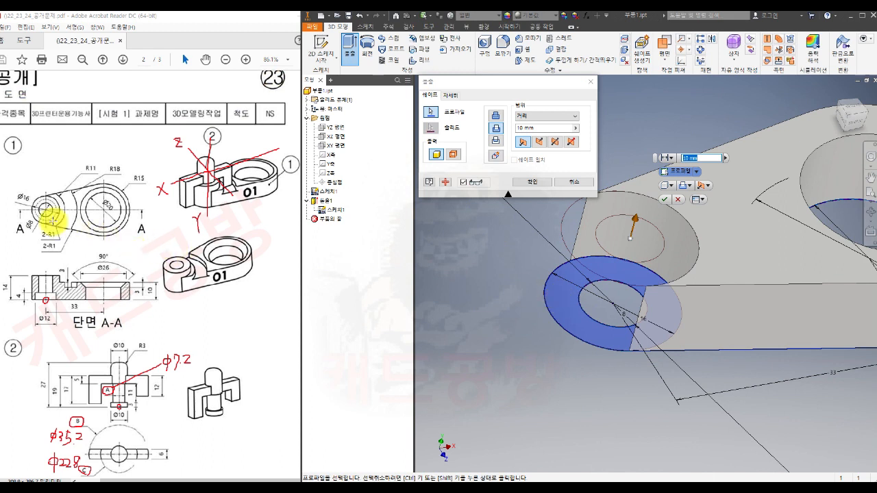
{"action": "left_click", "coordinate": [496, 116]}
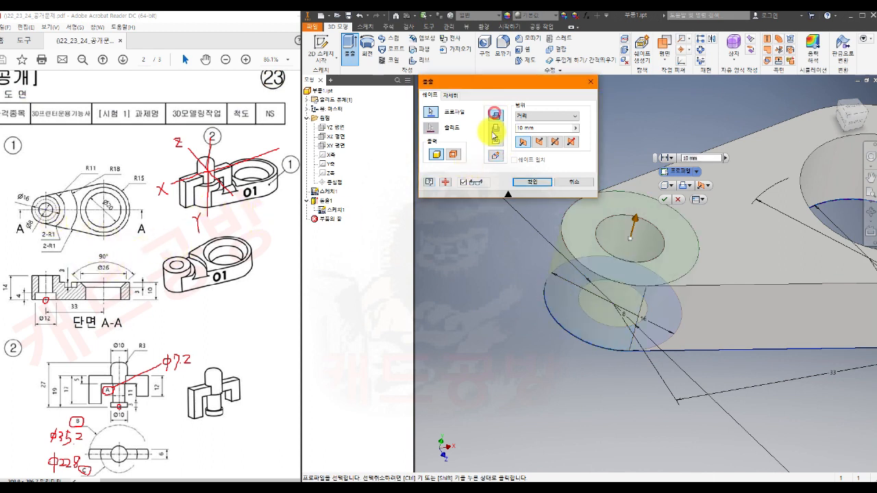
{"action": "left_click_drag", "start_coordinate": [540, 128], "coordinate": [508, 133]}
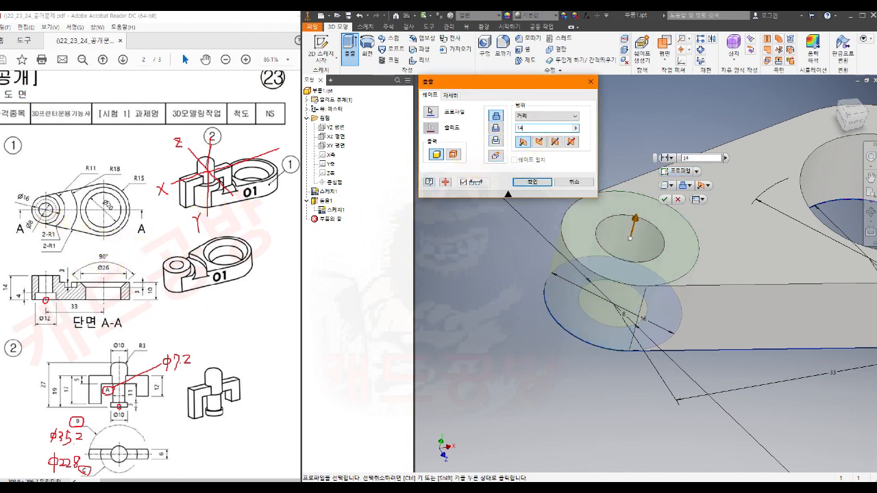
{"action": "left_click", "coordinate": [543, 182]}
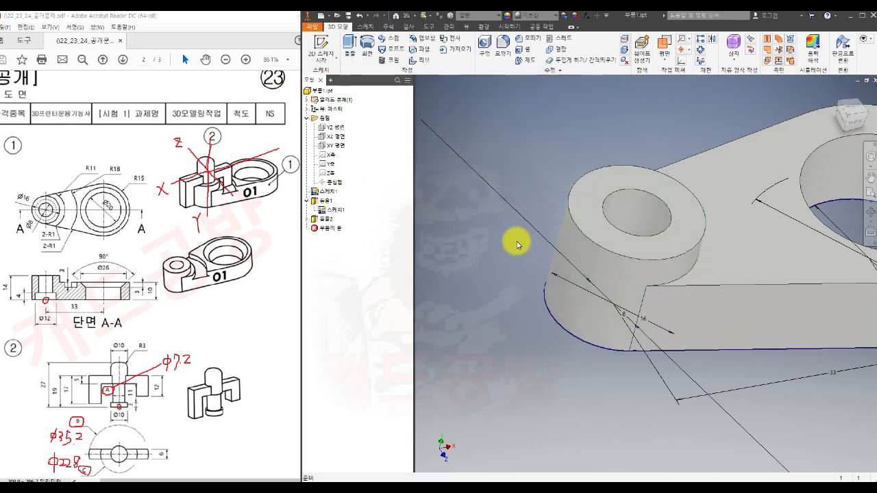
- Hide the shared base sketch (스케치1)
{"action": "scroll", "coordinate": [518, 242], "scroll_direction": "down", "scroll_amount": 3}
{"action": "middle_click_drag", "start_coordinate": [731, 388], "coordinate": [688, 366], "text": "shift"}
{"action": "right_click", "coordinate": [319, 194]}
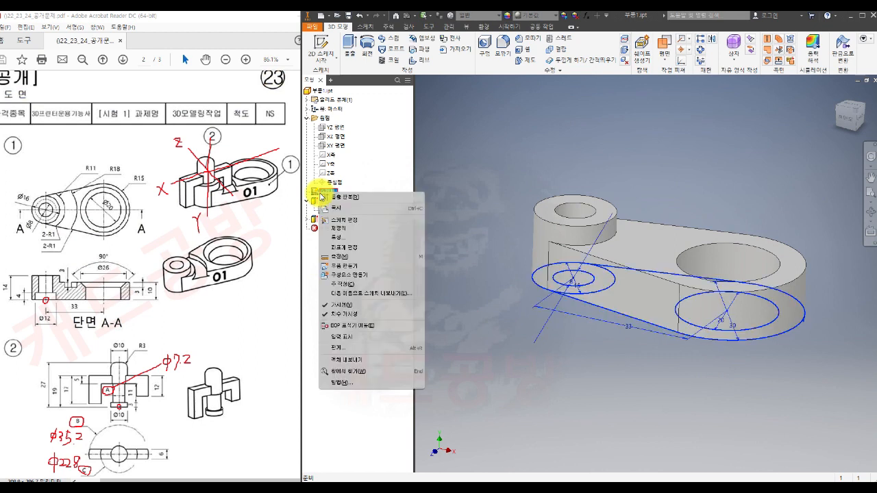
{"action": "left_click", "coordinate": [334, 304]}
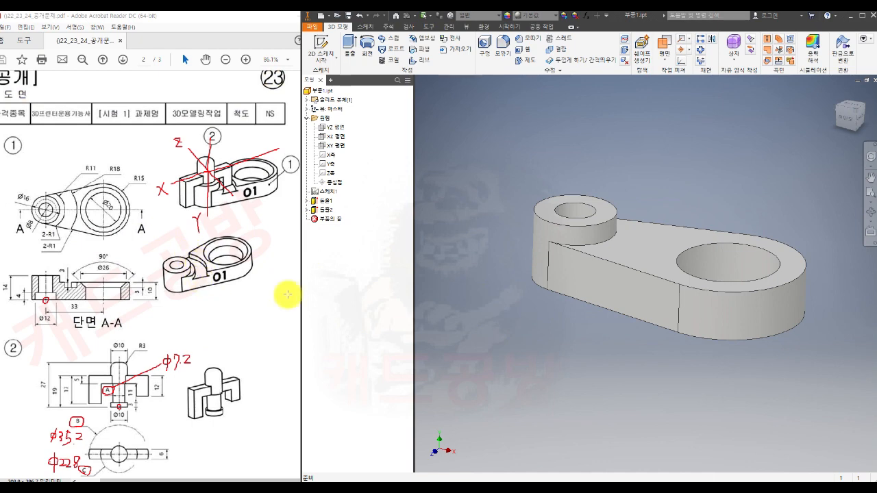
- Start a sketch on the arm's top face and convert all its projected edges to construction lines
{"action": "left_click", "coordinate": [646, 253]}
{"action": "key", "text": "s"}
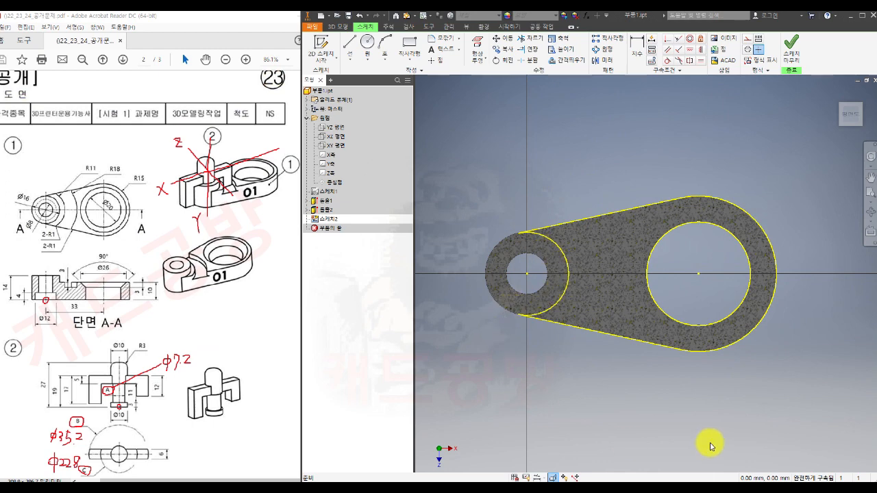
{"action": "mouse_move", "coordinate": [848, 392]}
{"action": "left_mouse_down"}
{"action": "mouse_move", "coordinate": [679, 152]}
{"action": "mouse_move", "coordinate": [454, 149]}
{"action": "left_mouse_up"}
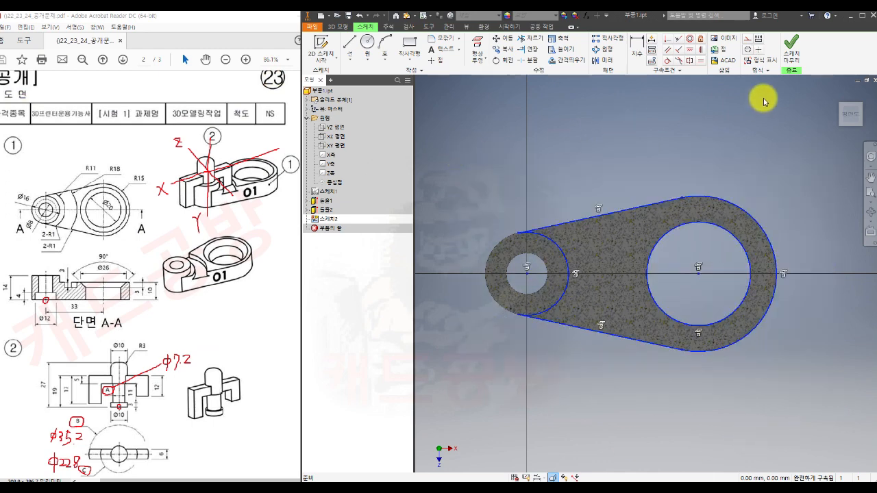
{"action": "left_click", "coordinate": [745, 39]}
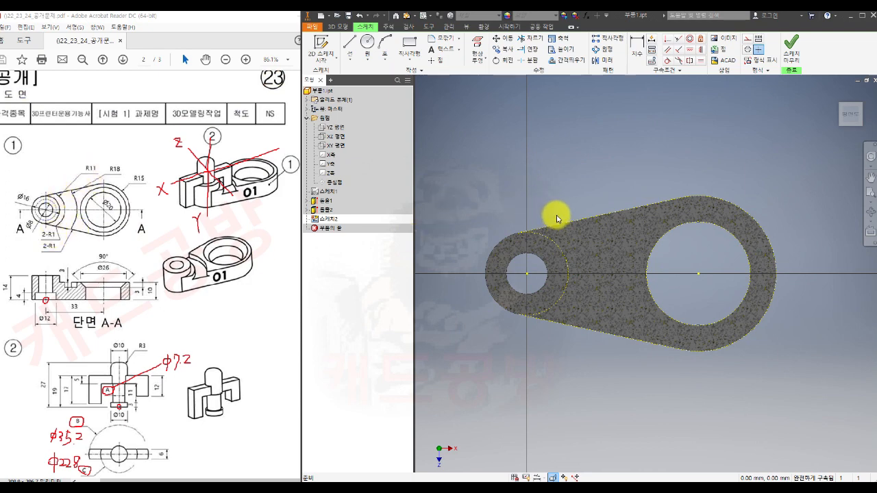
- Draw a centre-point arc of 11 mm radius around the boss centre, crossing both sides of the arm
{"action": "left_click", "coordinate": [388, 62]}
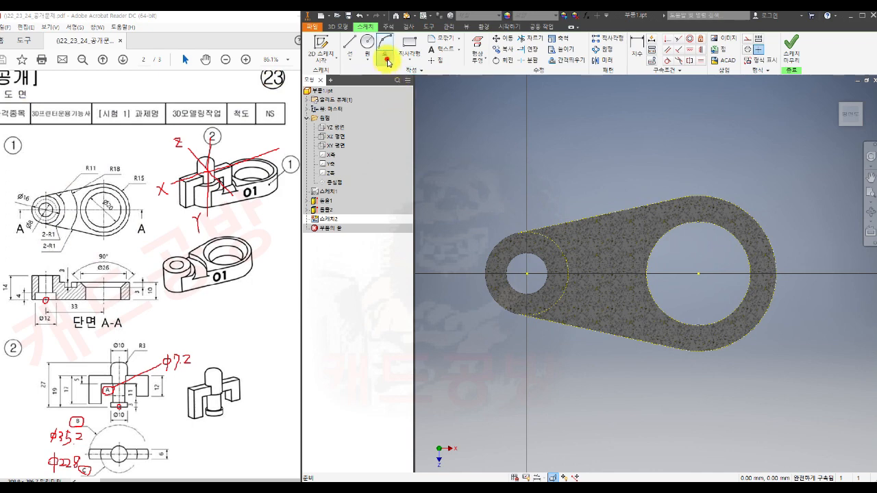
{"action": "left_click", "coordinate": [397, 113]}
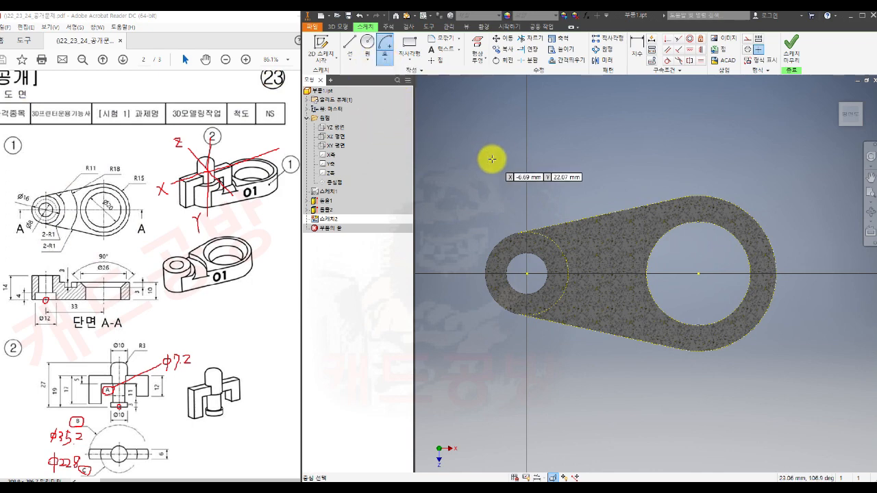
{"action": "left_click", "coordinate": [526, 273]}
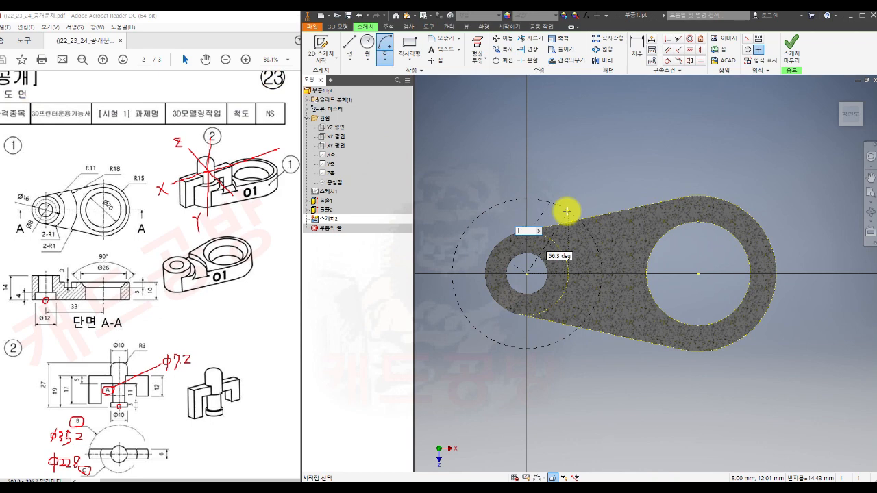
{"action": "key", "text": "Tab"}
{"action": "left_click", "coordinate": [545, 197]}
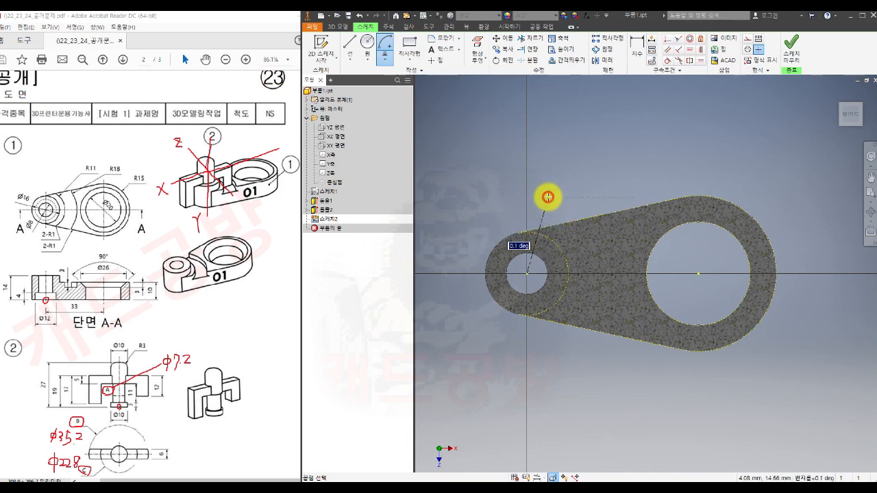
{"action": "left_click", "coordinate": [555, 359]}
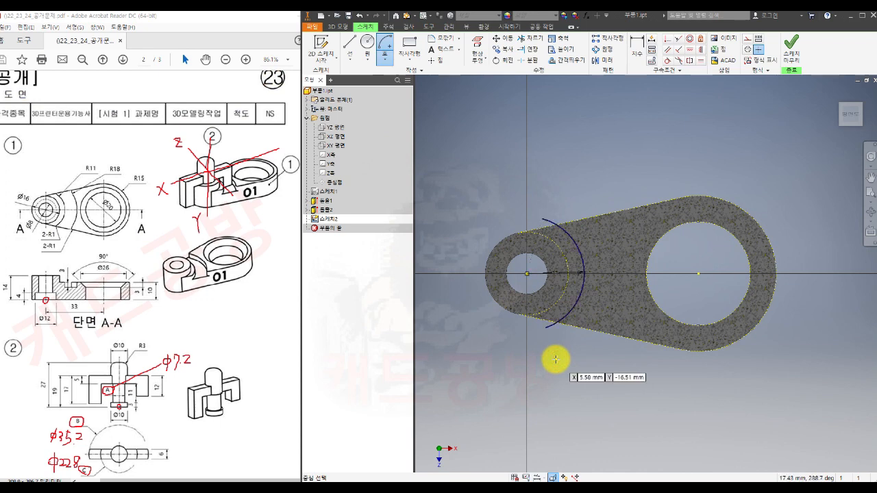
{"action": "key", "text": "Escape"}
- Draw a second arc of 18 mm radius around the boss centre, extending past both arm edges
{"action": "left_click", "coordinate": [387, 43]}
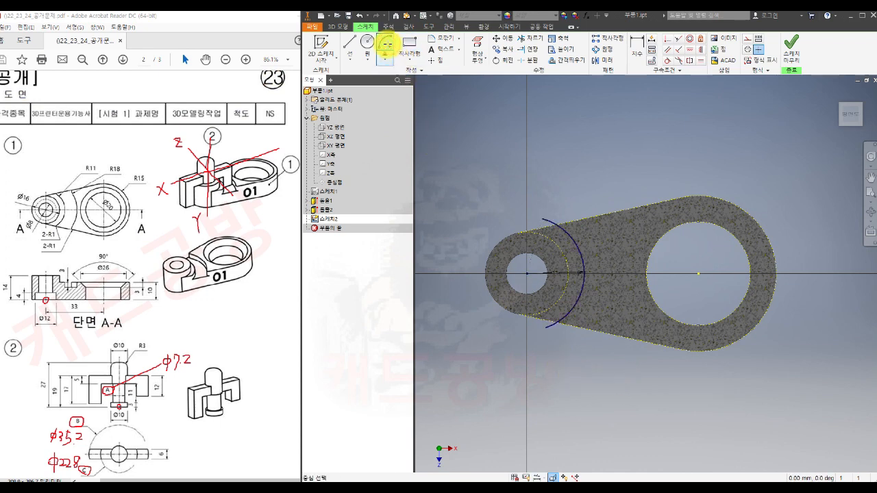
{"action": "left_click", "coordinate": [527, 273]}
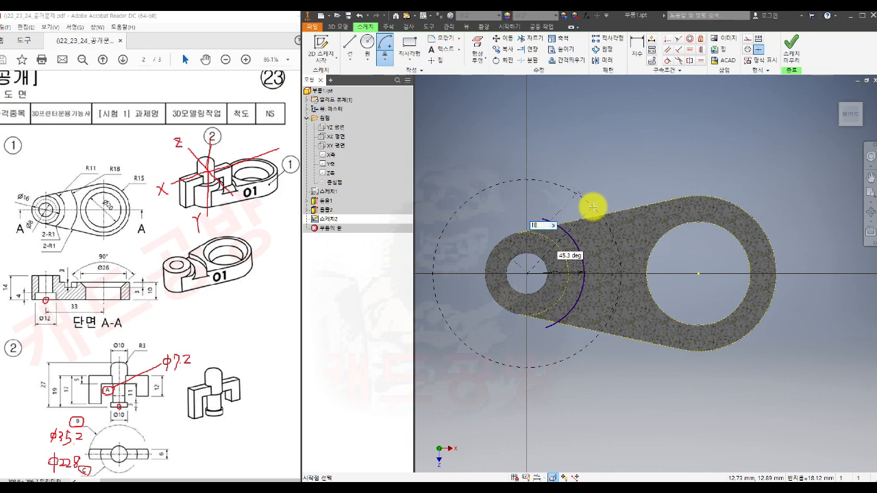
{"action": "key", "text": "Tab"}
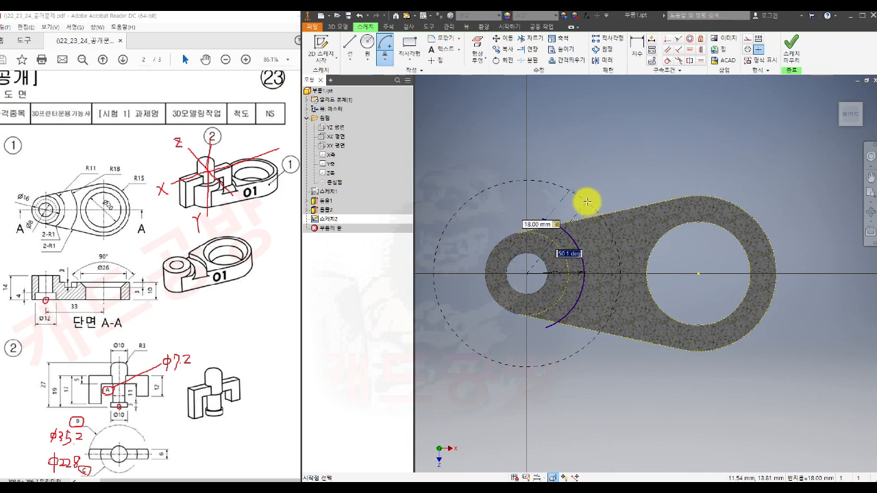
{"action": "left_click", "coordinate": [587, 202]}
{"action": "left_click", "coordinate": [598, 352]}
{"action": "key", "text": "Escape"}
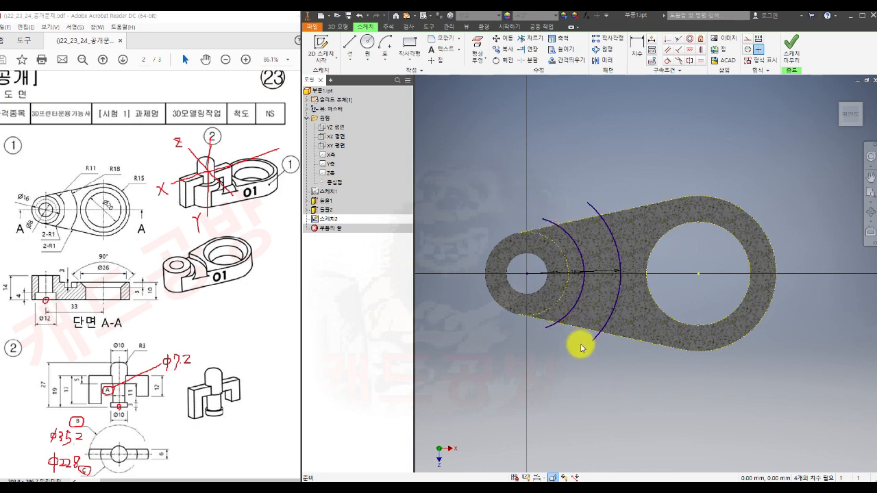
- Connect the ends of the 11 mm and 18 mm arcs with a straight line on each side of the arm
{"action": "left_click", "coordinate": [351, 47]}
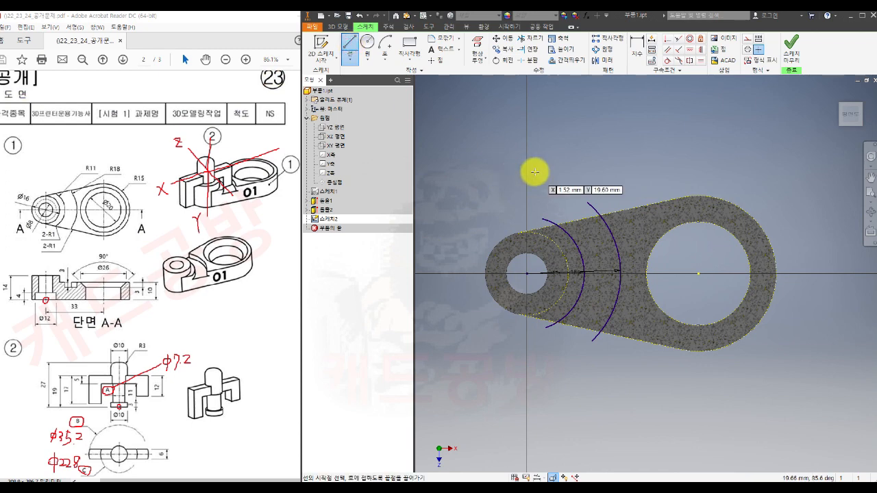
{"action": "left_click", "coordinate": [585, 203]}
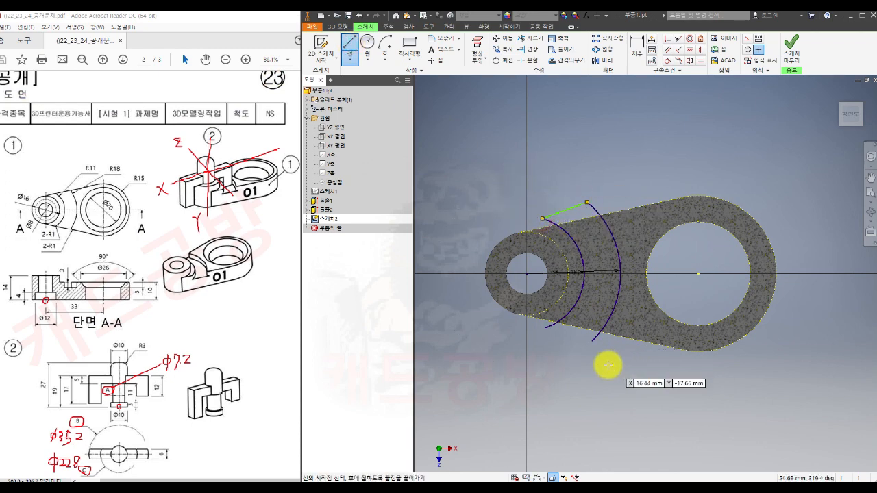
{"action": "left_click", "coordinate": [545, 328]}
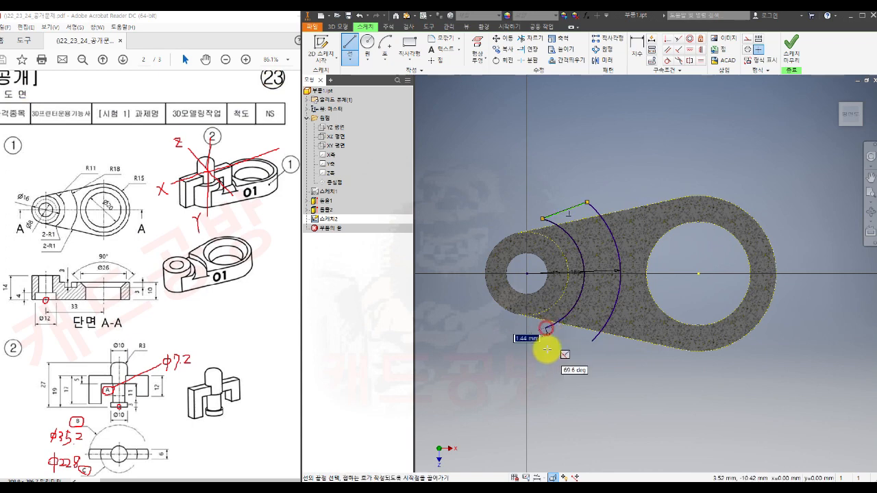
{"action": "left_click", "coordinate": [591, 342]}
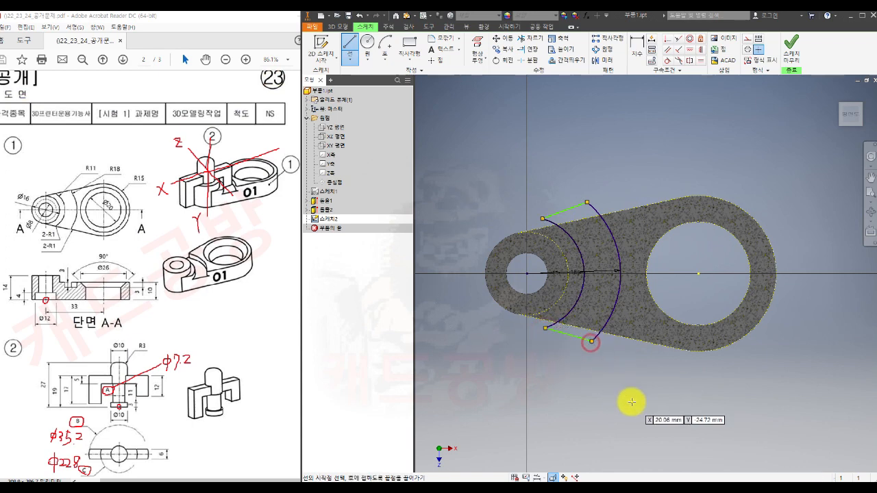
{"action": "key", "text": "Escape"}
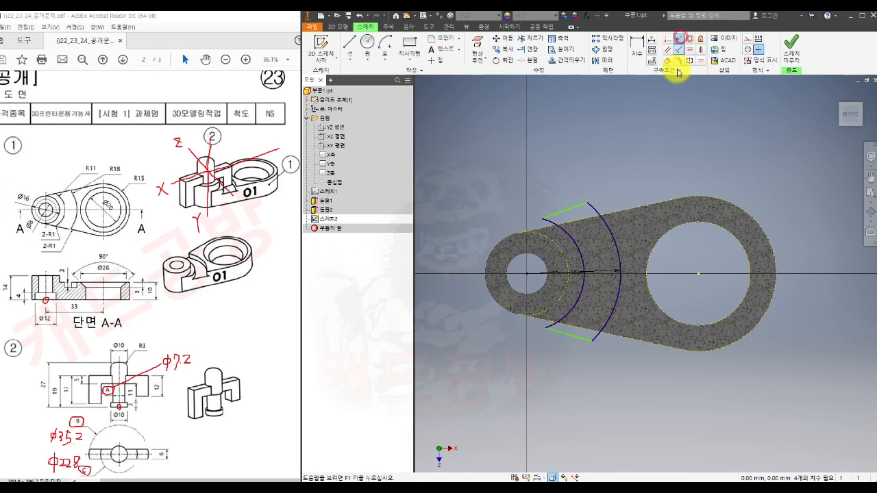
- Make both connecting lines collinear with the arm's projected straight edges and finish the sketch
{"action": "left_click", "coordinate": [679, 39]}
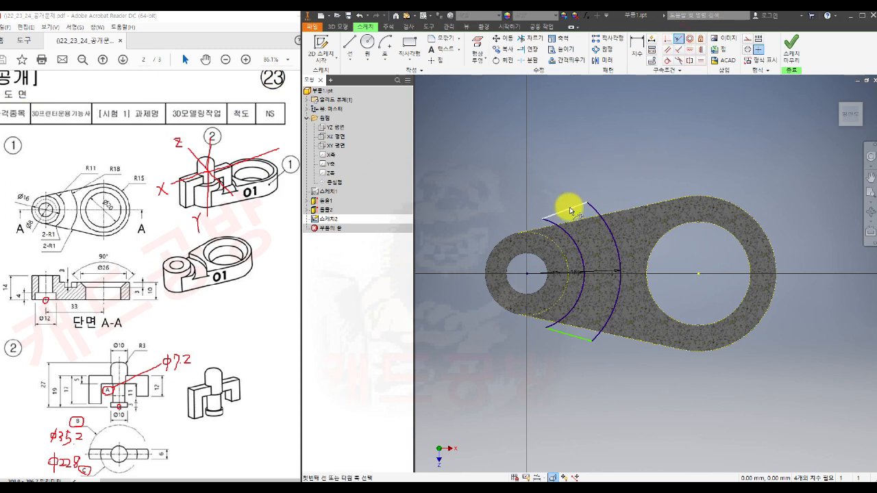
{"action": "left_click", "coordinate": [632, 211]}
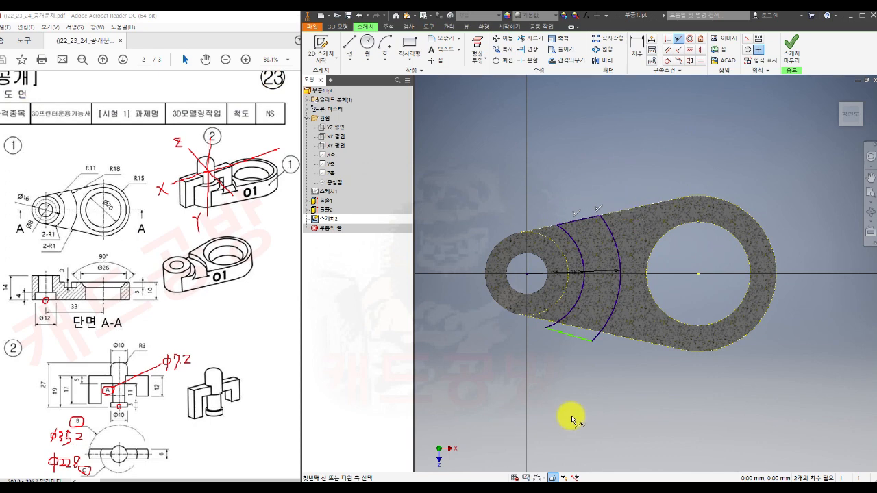
{"action": "left_click", "coordinate": [577, 338]}
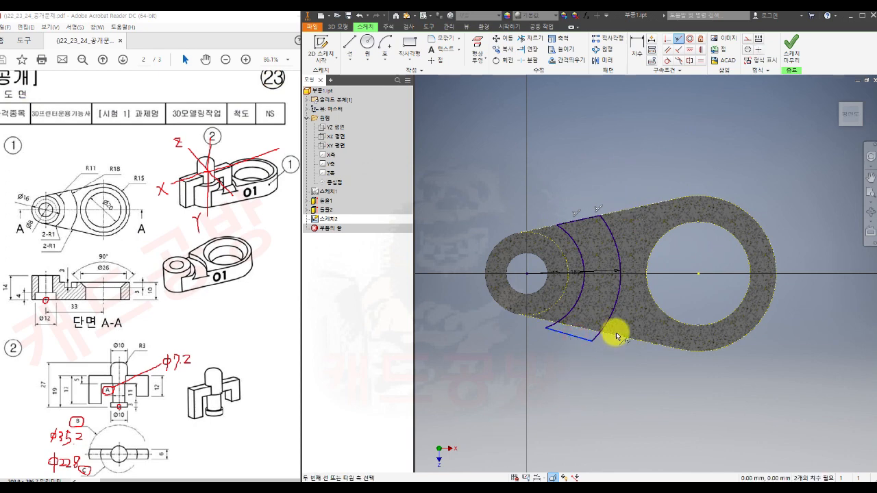
{"action": "left_click", "coordinate": [616, 337]}
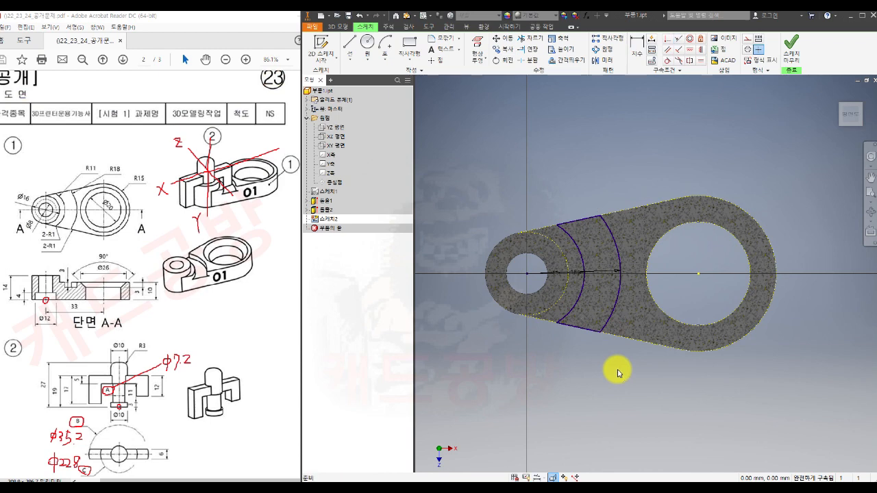
{"action": "left_click", "coordinate": [791, 52]}
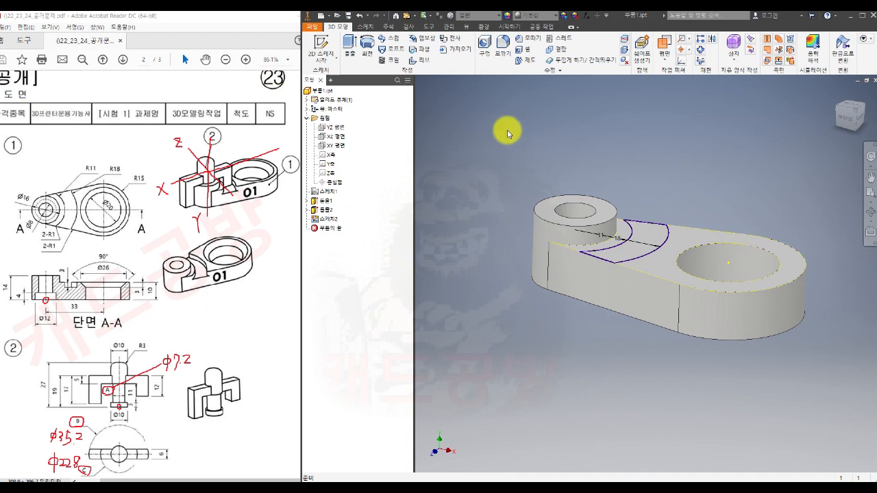
- Extrude the region between the two arcs as a cut 3 mm deep into the arm's top face
{"action": "left_click", "coordinate": [350, 47]}
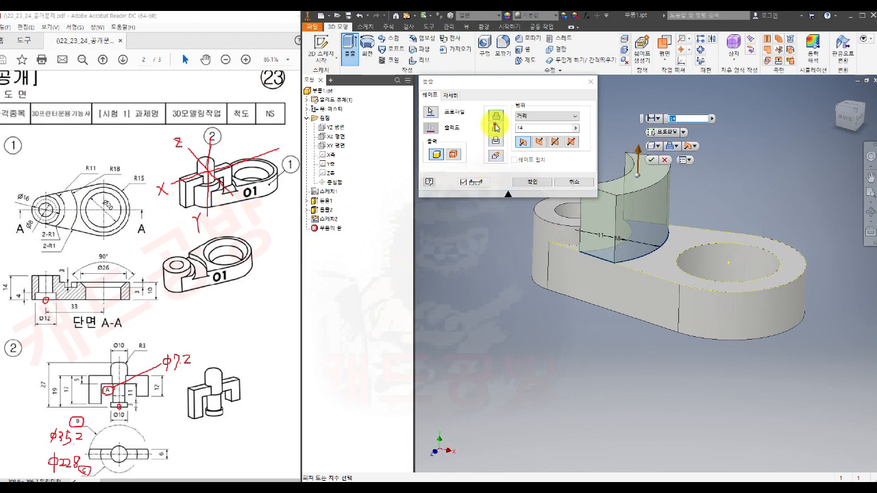
{"action": "left_click", "coordinate": [496, 131]}
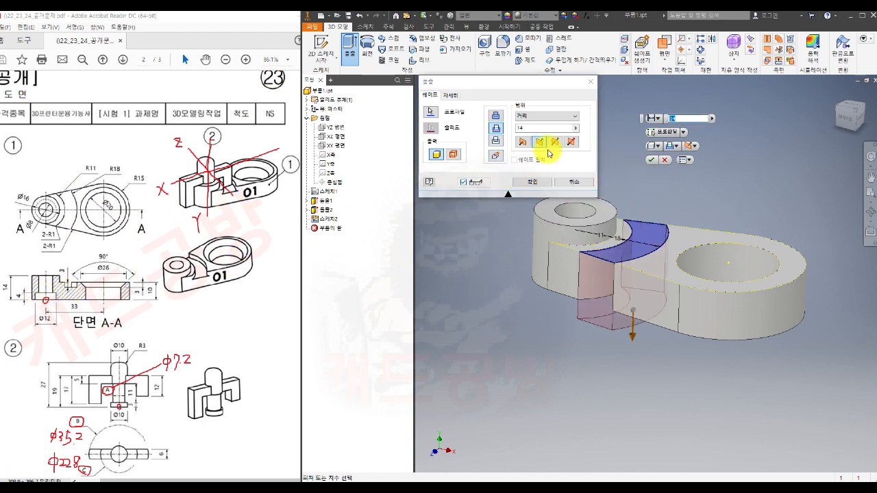
{"action": "left_click", "coordinate": [529, 127]}
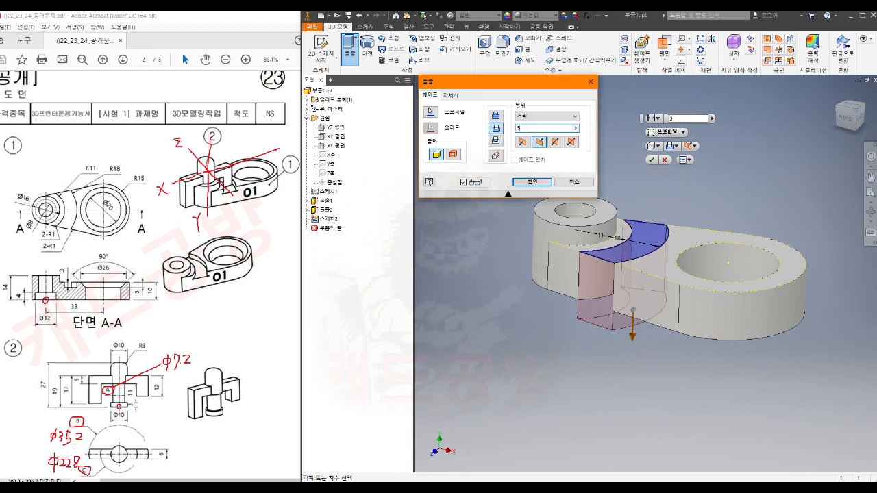
{"action": "left_click", "coordinate": [527, 182]}
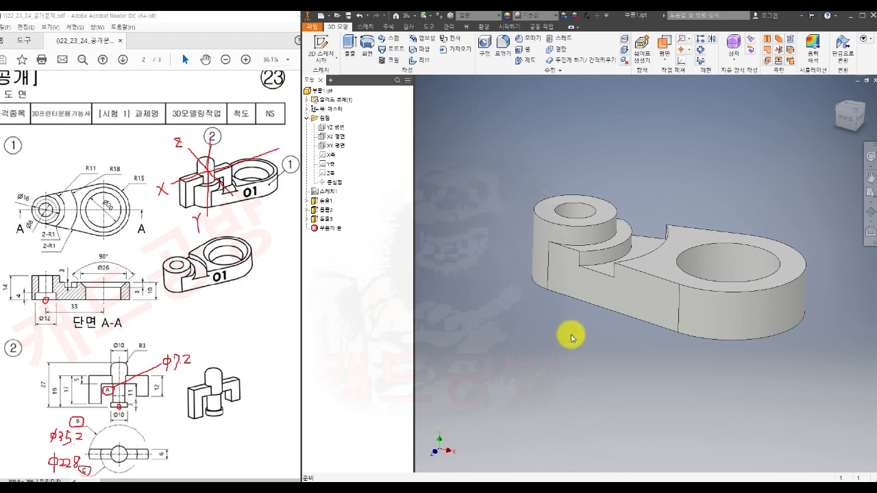
{"action": "mouse_move", "coordinate": [617, 338]}
{"action": "middle_mouse_down", "text": "shift"}
{"action": "mouse_move", "coordinate": [657, 303]}
{"action": "mouse_move", "coordinate": [665, 343]}
{"action": "middle_mouse_up", "text": "shift"}
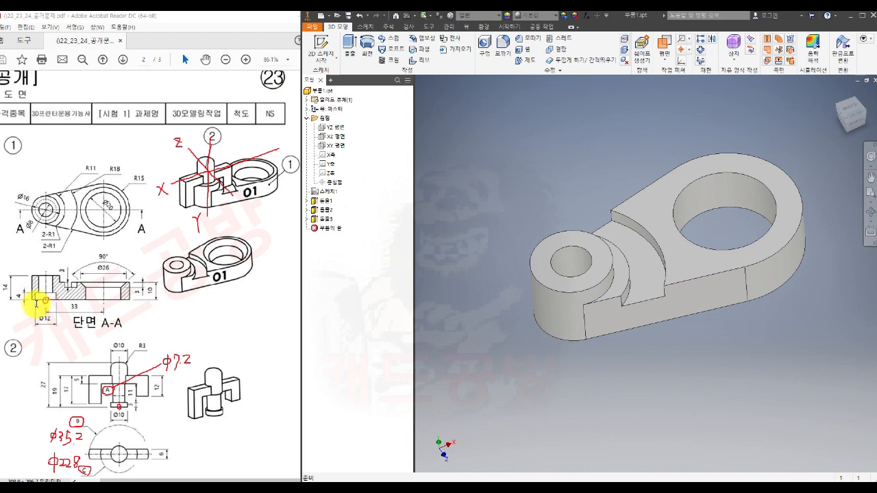
- Sketch a 12 mm circle on the part's underside, concentric with the boss hole, and finish the sketch
{"action": "middle_click_drag", "start_coordinate": [664, 400], "coordinate": [638, 309], "text": "shift"}
{"action": "left_click", "coordinate": [612, 261]}
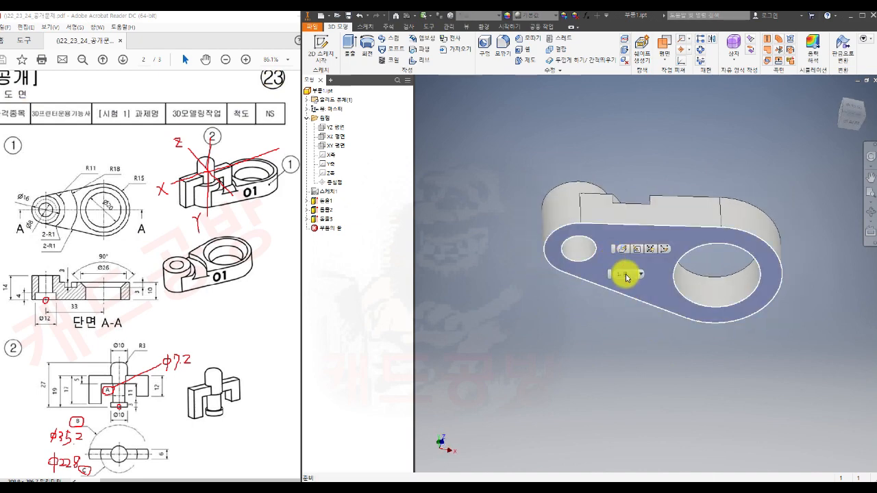
{"action": "left_click", "coordinate": [622, 249]}
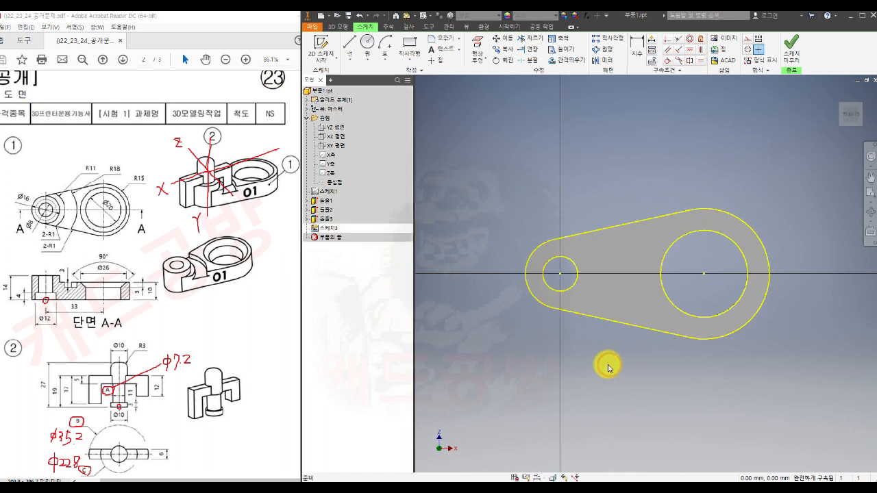
{"action": "left_click", "coordinate": [367, 43]}
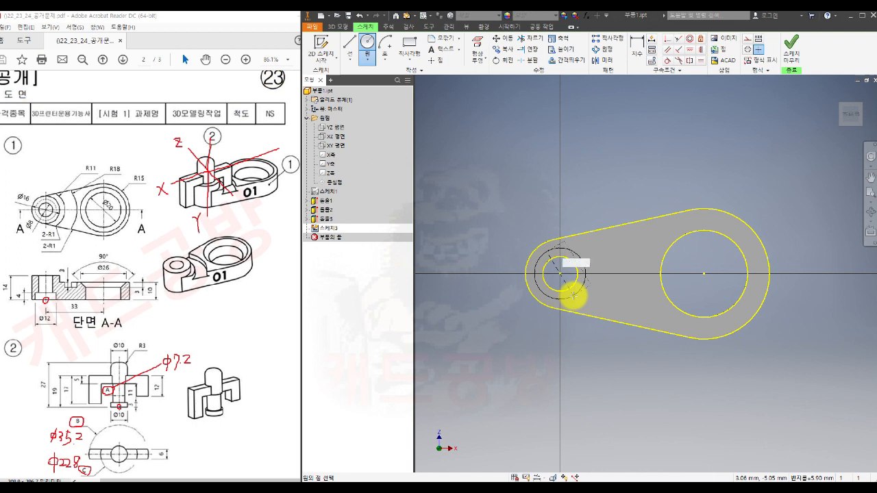
{"action": "key", "text": "Return"}
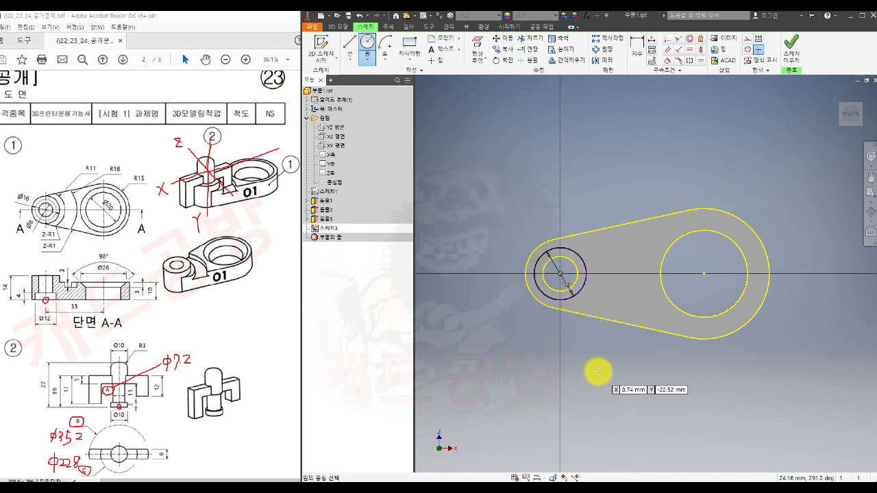
{"action": "left_click", "coordinate": [792, 52]}
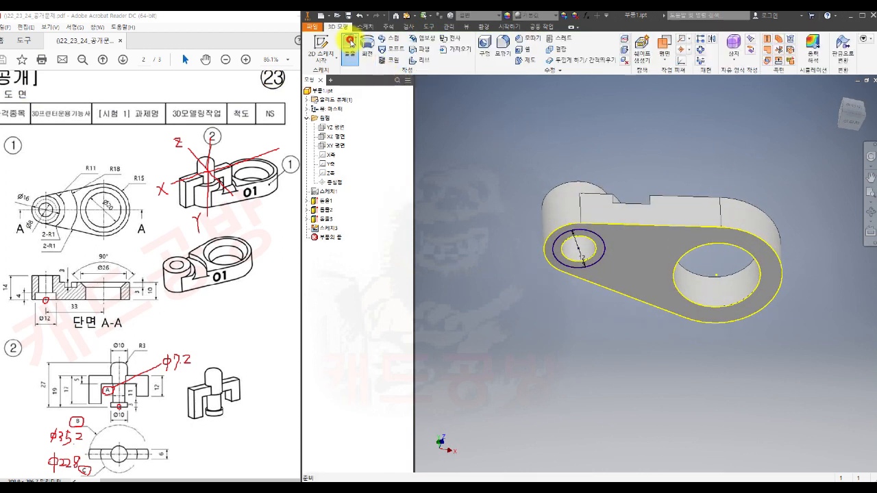
- Extrude the ring between the 12 mm circle and the boss hole as a cut 4 mm deep into the underside
{"action": "left_click", "coordinate": [350, 44]}
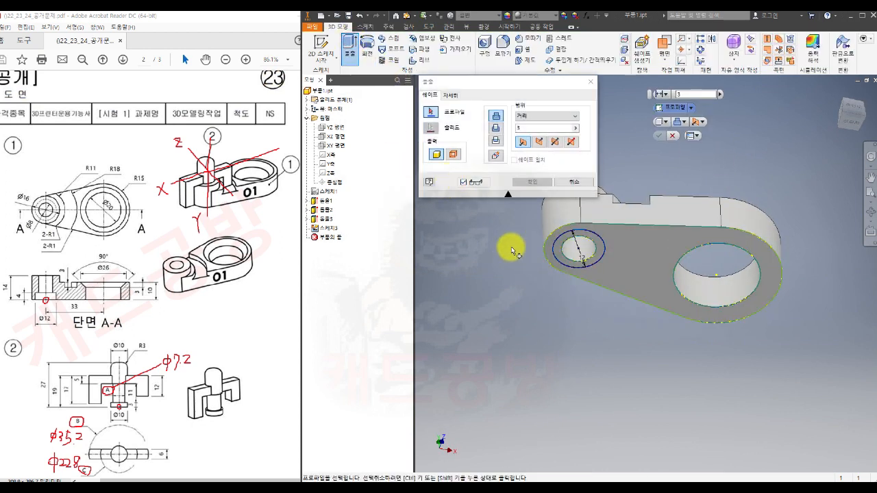
{"action": "left_click", "coordinate": [498, 130]}
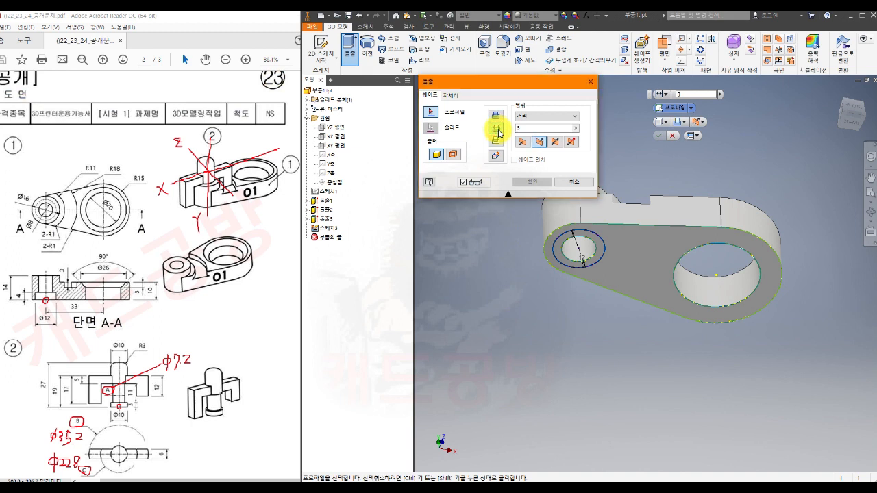
{"action": "left_click", "coordinate": [575, 259]}
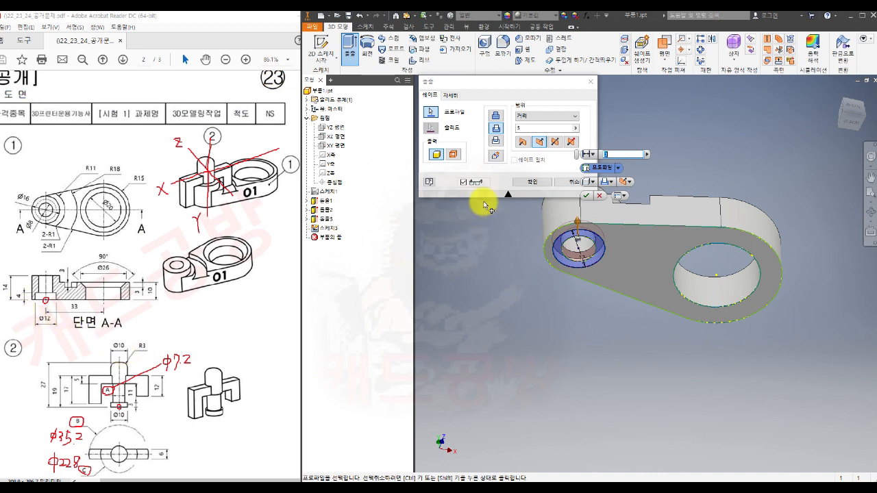
{"action": "left_click", "coordinate": [522, 128]}
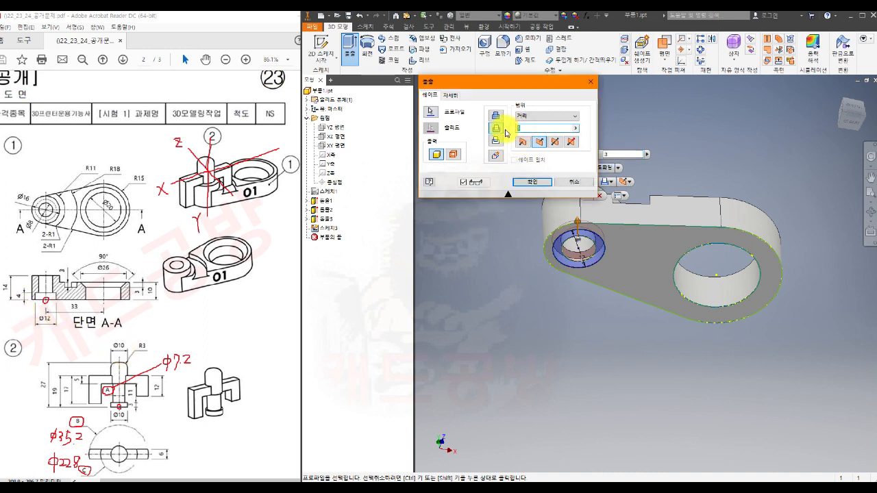
{"action": "left_click", "coordinate": [532, 181]}
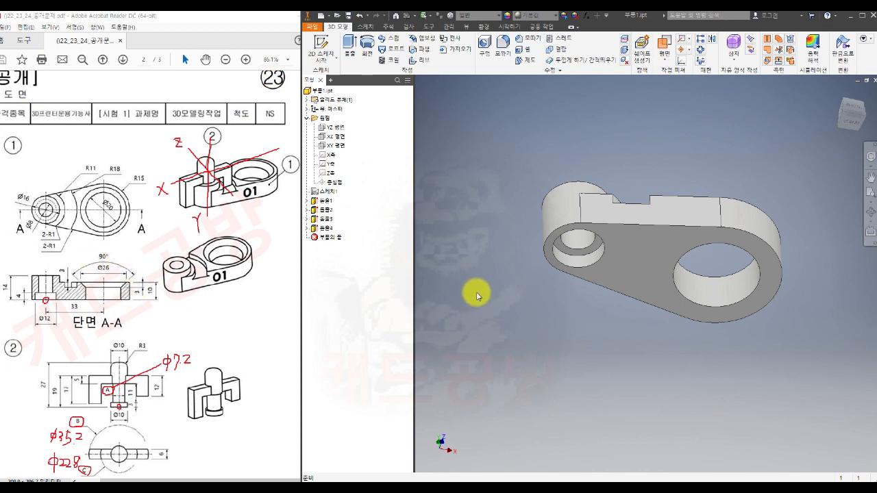
- Chamfer the upper edge of the large 20 mm hole with a distance of 3 mm
{"action": "middle_click_drag", "start_coordinate": [587, 239], "coordinate": [659, 192], "text": "shift"}
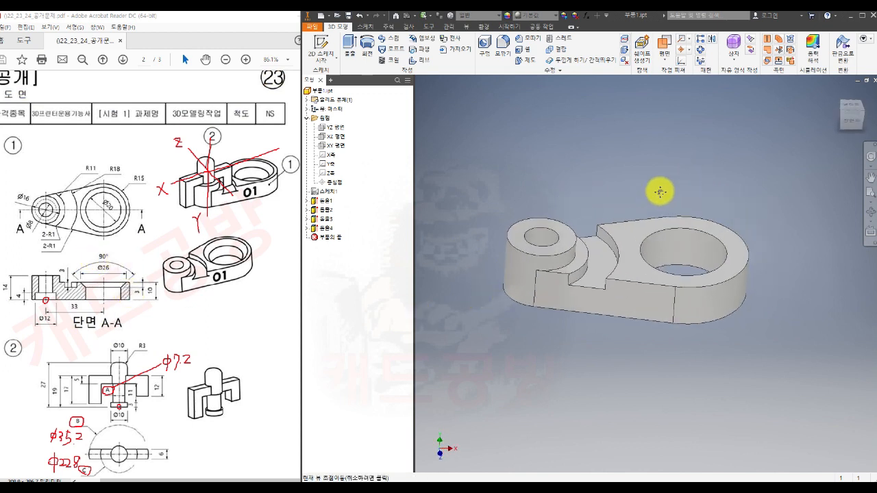
{"action": "left_click", "coordinate": [535, 38]}
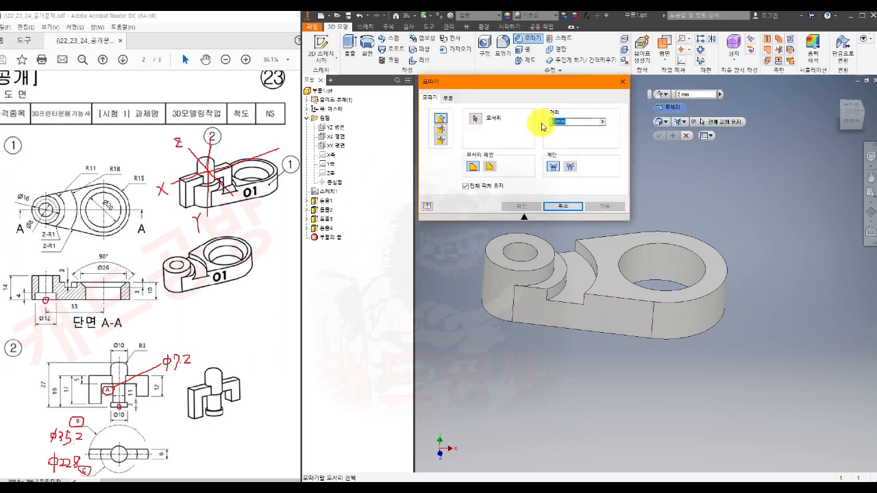
{"action": "type", "text": "3"}
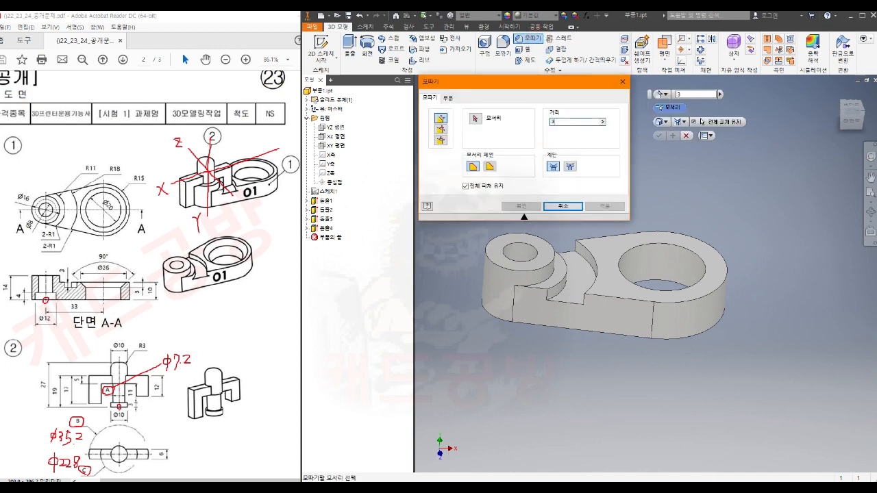
{"action": "left_click", "coordinate": [656, 245]}
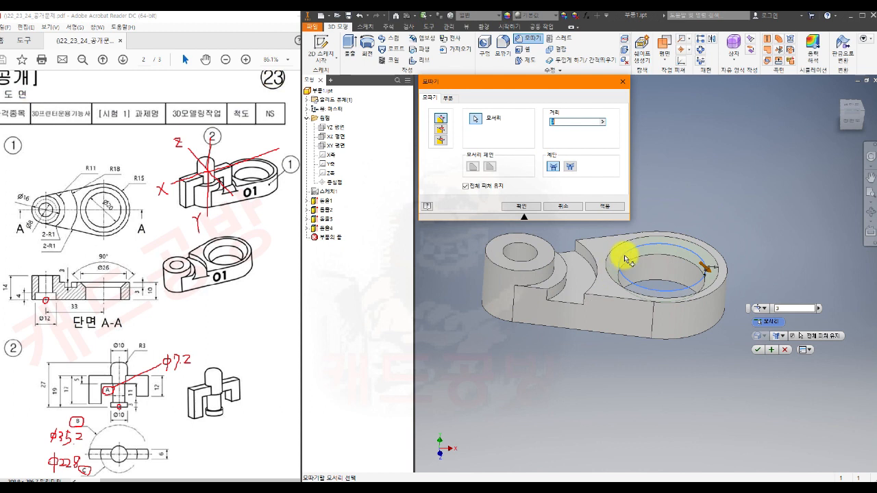
{"action": "left_click", "coordinate": [522, 206]}
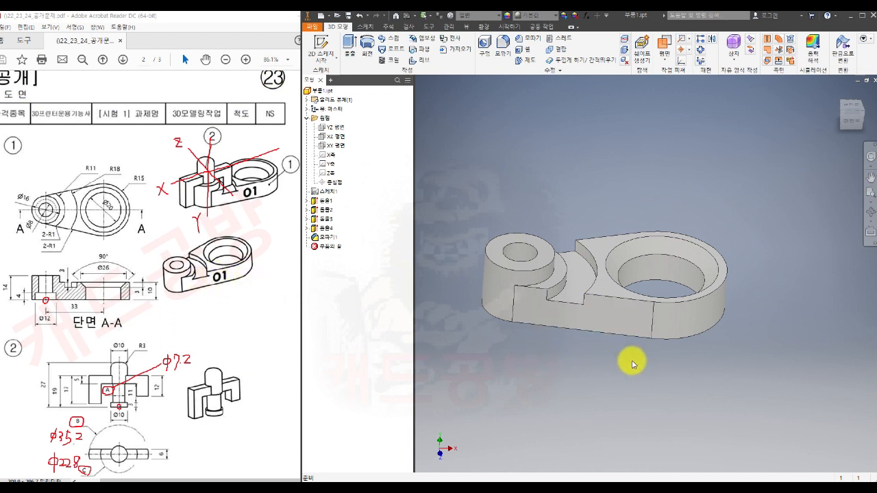
- Create a work plane offset about 15 mm outward from the arm's flat side face
{"action": "mouse_move", "coordinate": [631, 363]}
{"action": "middle_mouse_down", "text": "shift"}
{"action": "mouse_move", "coordinate": [599, 363]}
{"action": "mouse_move", "coordinate": [646, 366]}
{"action": "middle_mouse_up", "text": "shift"}
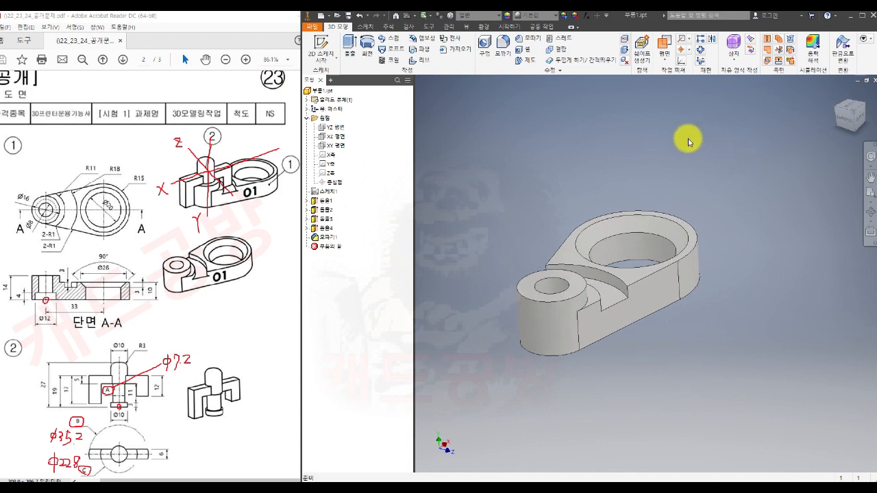
{"action": "left_click", "coordinate": [664, 45]}
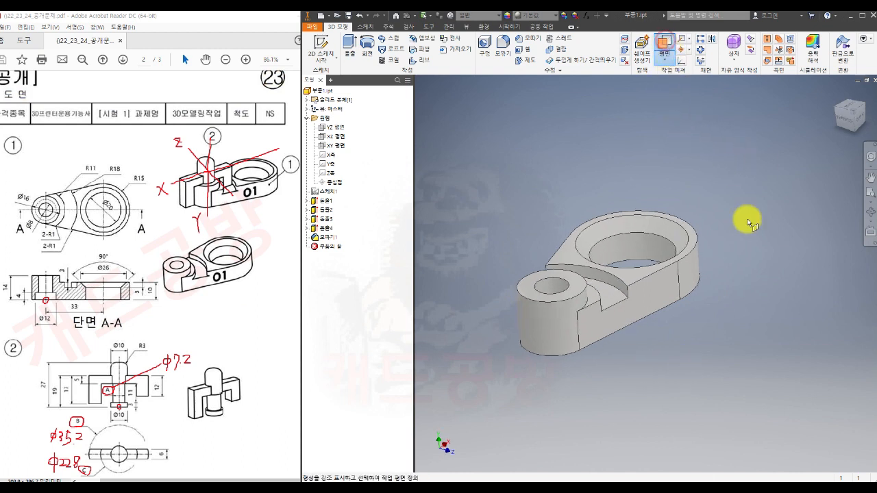
{"action": "left_click_drag", "start_coordinate": [654, 296], "coordinate": [729, 397]}
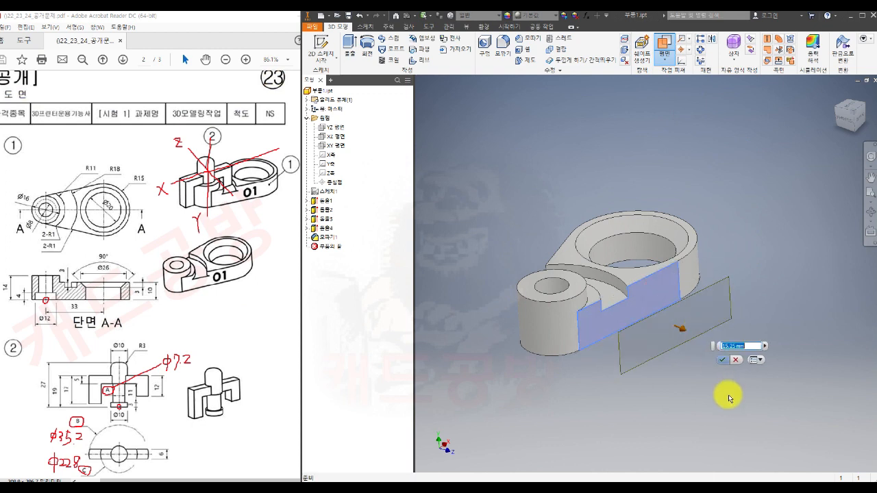
{"action": "left_click", "coordinate": [721, 360]}
- Sketch the text 01 on the offset work plane with a text height of 7 mm
{"action": "left_click", "coordinate": [695, 339]}
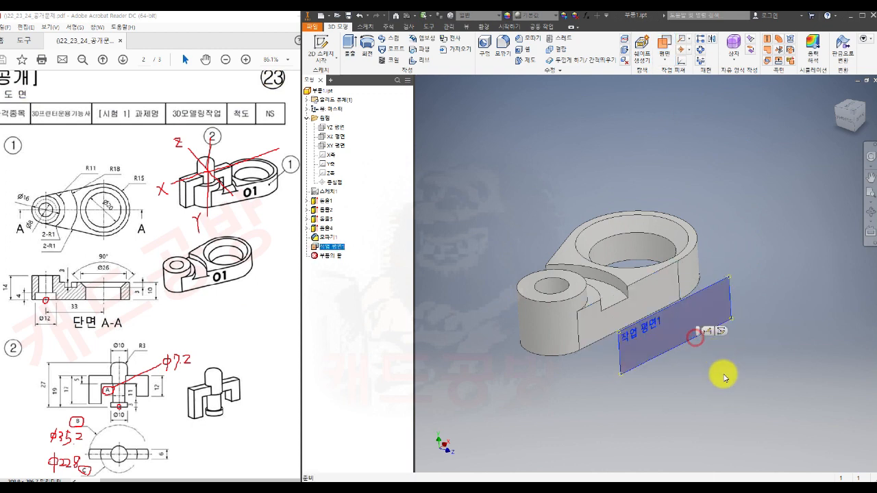
{"action": "key", "text": "s"}
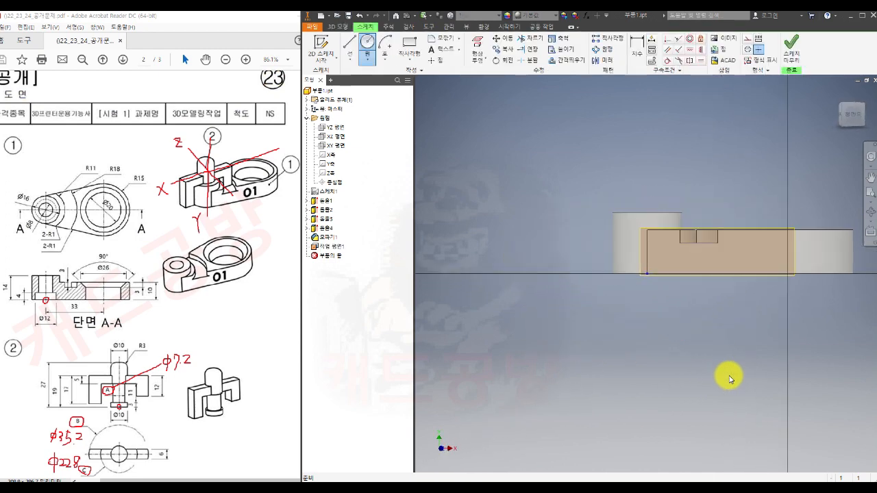
{"action": "left_click", "coordinate": [444, 50]}
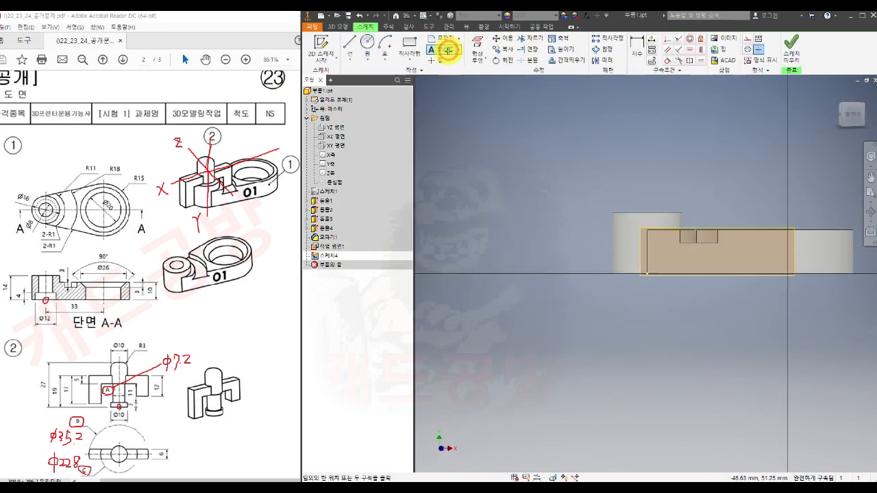
{"action": "left_click", "coordinate": [714, 256]}
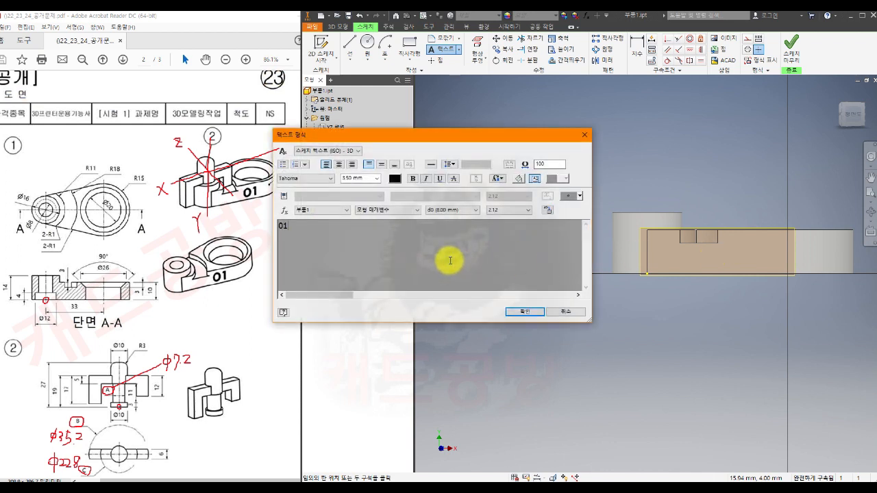
{"action": "left_click_drag", "start_coordinate": [299, 226], "coordinate": [234, 288]}
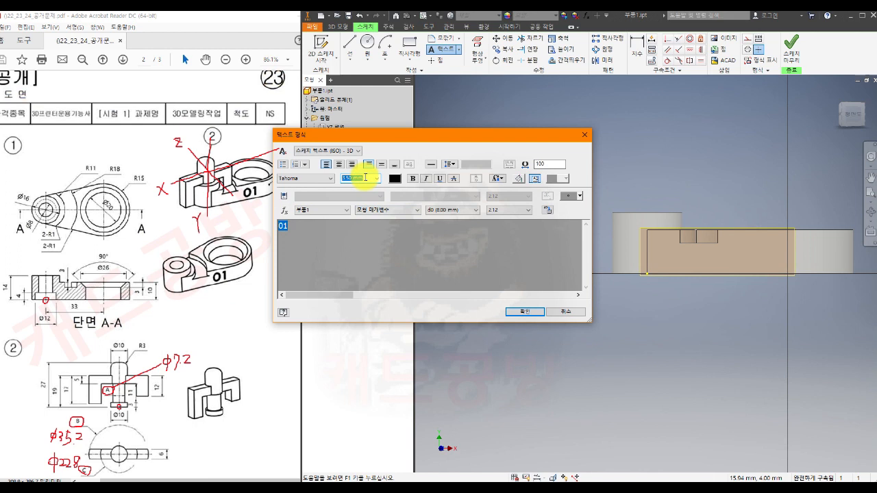
{"action": "left_click", "coordinate": [358, 237]}
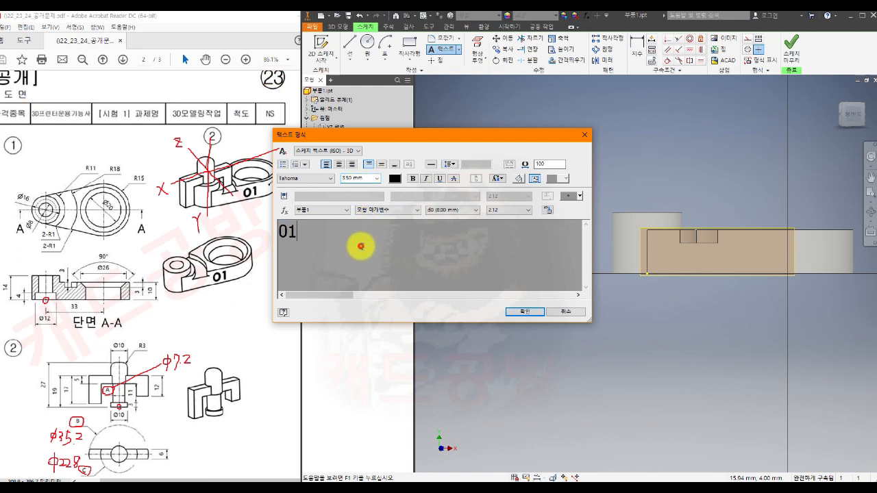
{"action": "left_click", "coordinate": [515, 312]}
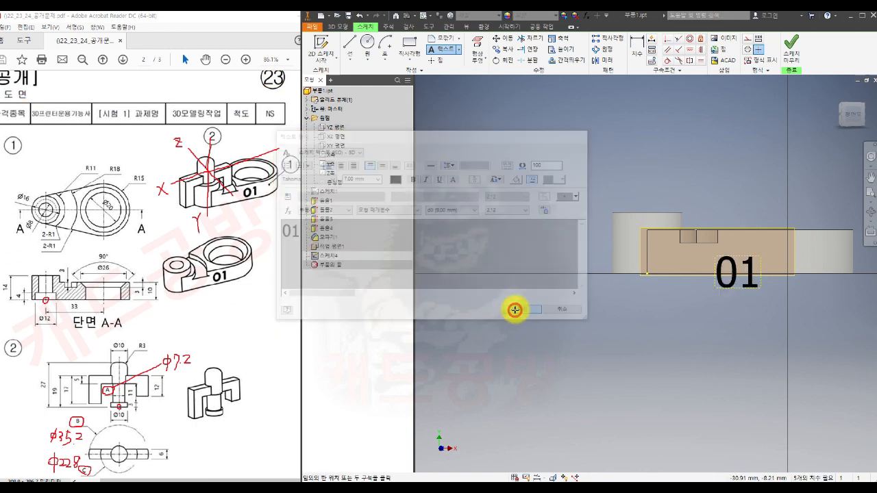
{"action": "key", "text": "Escape"}
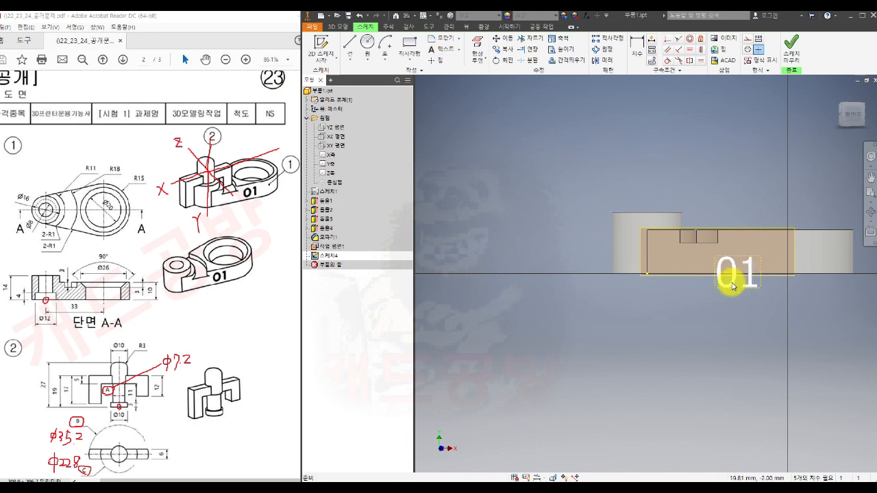
- Move the 01 text onto the arm's side area between the groove and the large ring, then finish the sketch
{"action": "mouse_move", "coordinate": [734, 285]}
{"action": "left_mouse_down"}
{"action": "mouse_move", "coordinate": [734, 265]}
{"action": "mouse_move", "coordinate": [757, 260]}
{"action": "left_mouse_up"}
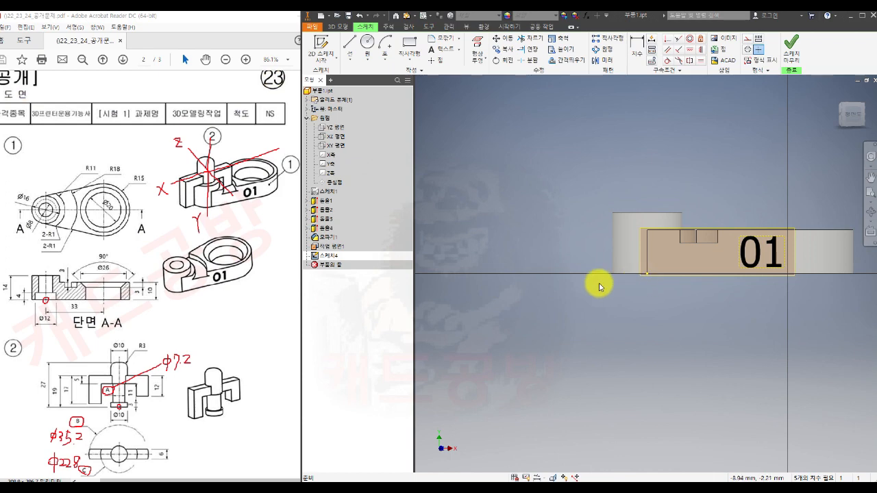
{"action": "mouse_move", "coordinate": [542, 290]}
{"action": "middle_mouse_down", "text": "shift"}
{"action": "mouse_move", "coordinate": [568, 304]}
{"action": "mouse_move", "coordinate": [552, 299]}
{"action": "middle_mouse_up", "text": "shift"}
{"action": "middle_click_drag", "start_coordinate": [673, 308], "coordinate": [633, 331], "text": "shift"}
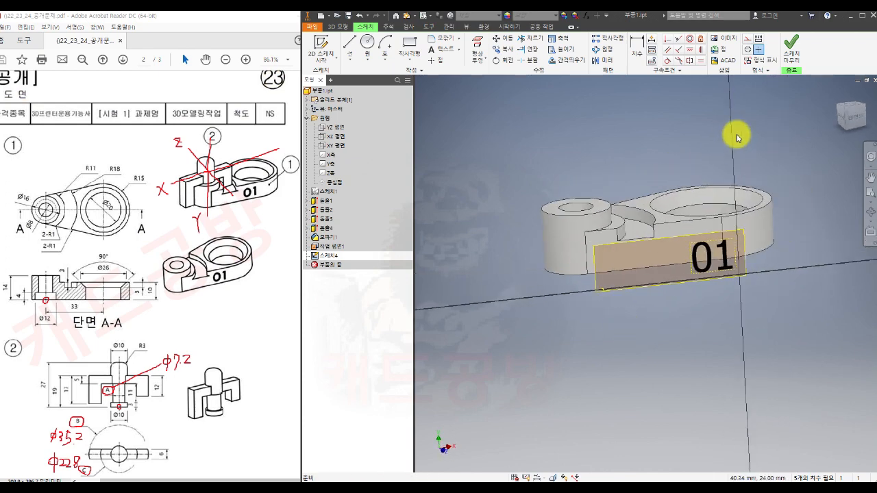
{"action": "left_click", "coordinate": [791, 48]}
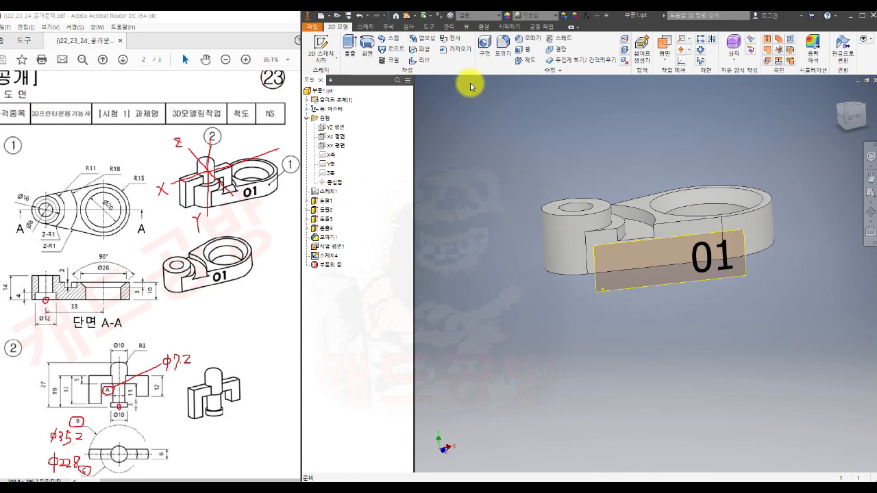
- Engrave the 01 text 1 mm deep into the arm's side face using Emboss, and hide the work plane
{"action": "left_click", "coordinate": [423, 39]}
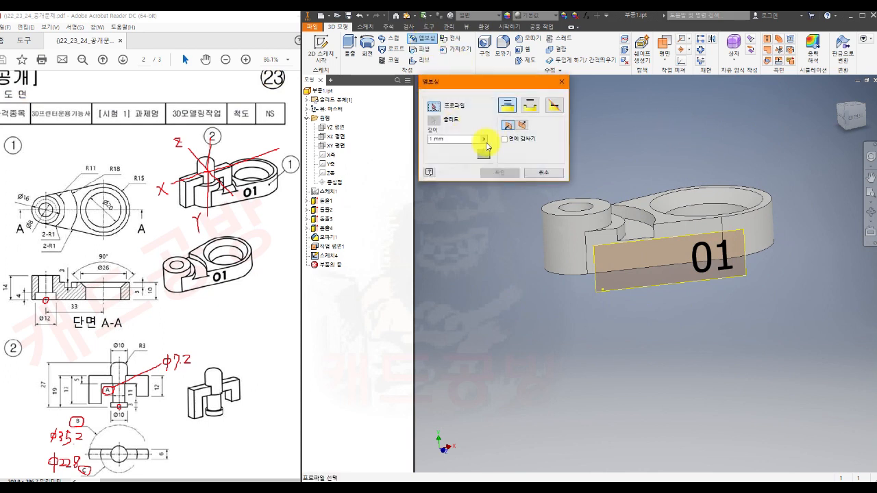
{"action": "left_click", "coordinate": [693, 272]}
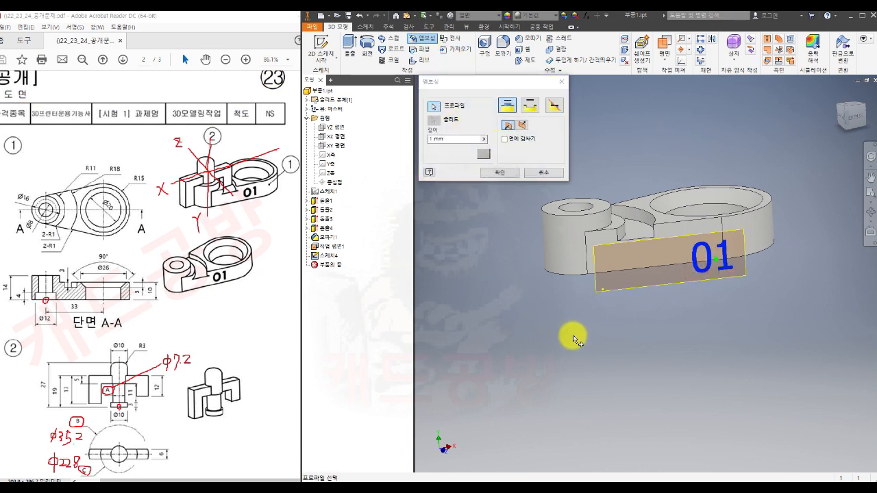
{"action": "left_click", "coordinate": [524, 127]}
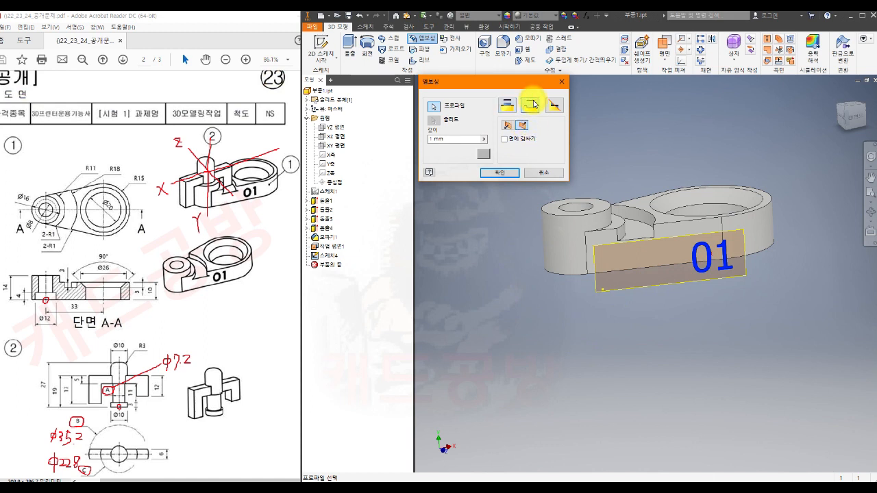
{"action": "left_click", "coordinate": [502, 171]}
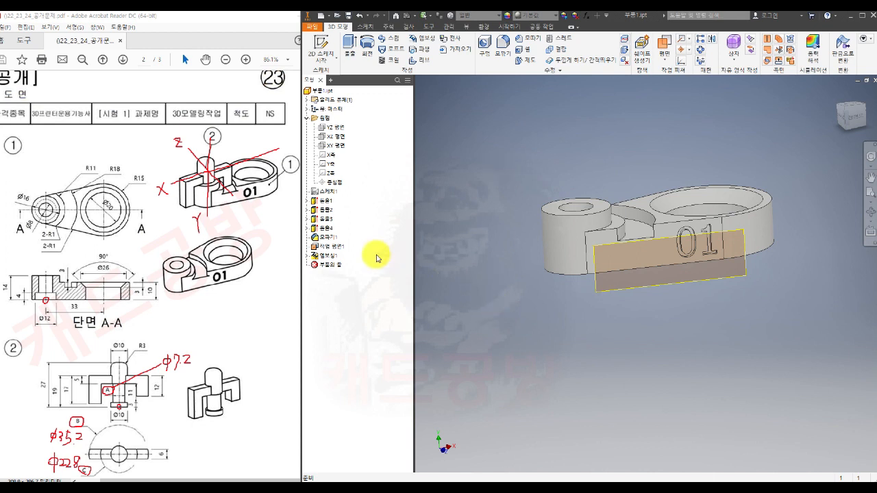
{"action": "right_click", "coordinate": [336, 251]}
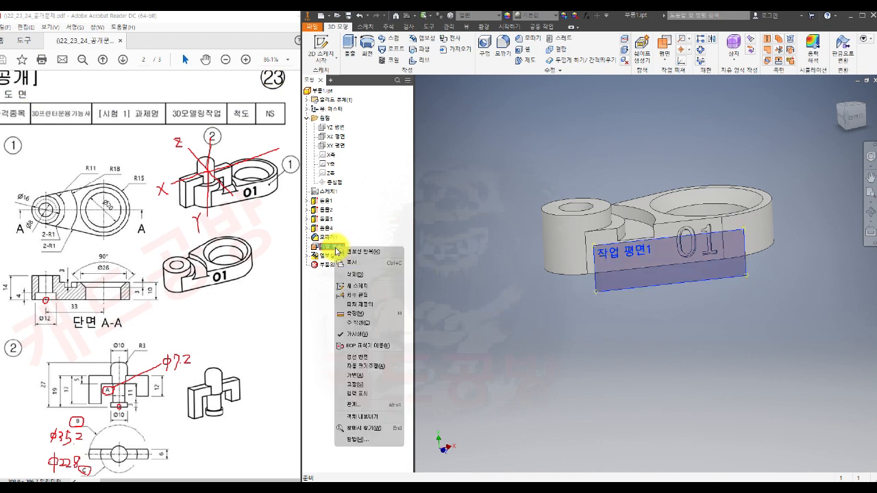
{"action": "left_click", "coordinate": [358, 333]}
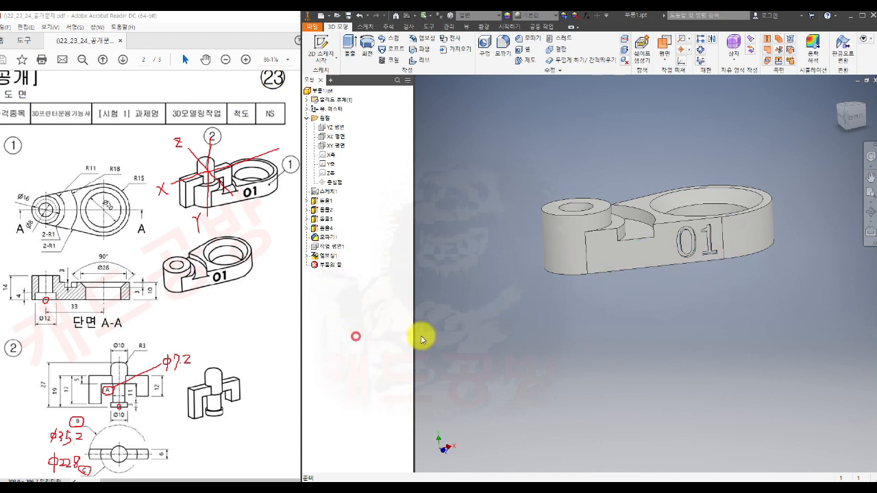
{"action": "left_click", "coordinate": [842, 111]}
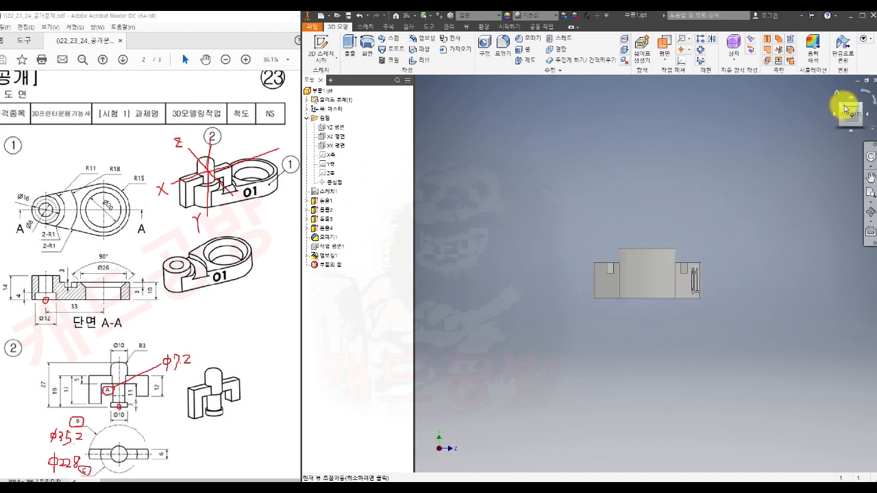
{"action": "left_click", "coordinate": [841, 108]}
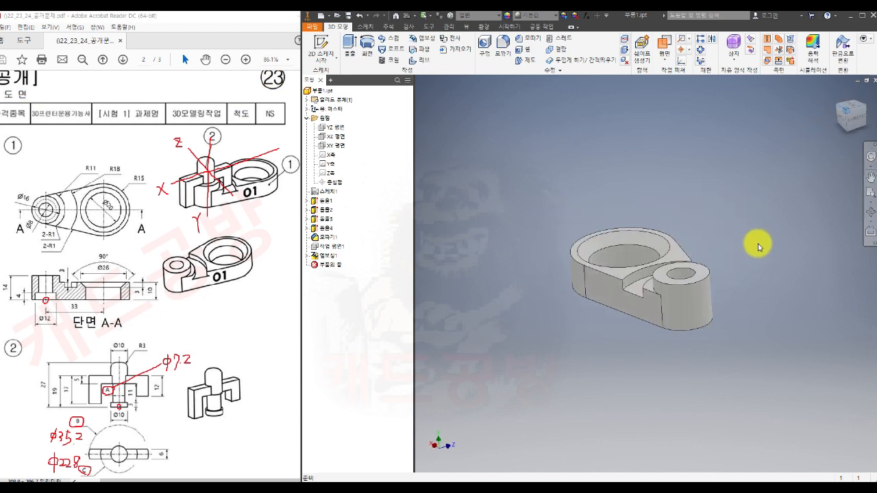
{"action": "left_click", "coordinate": [855, 126]}
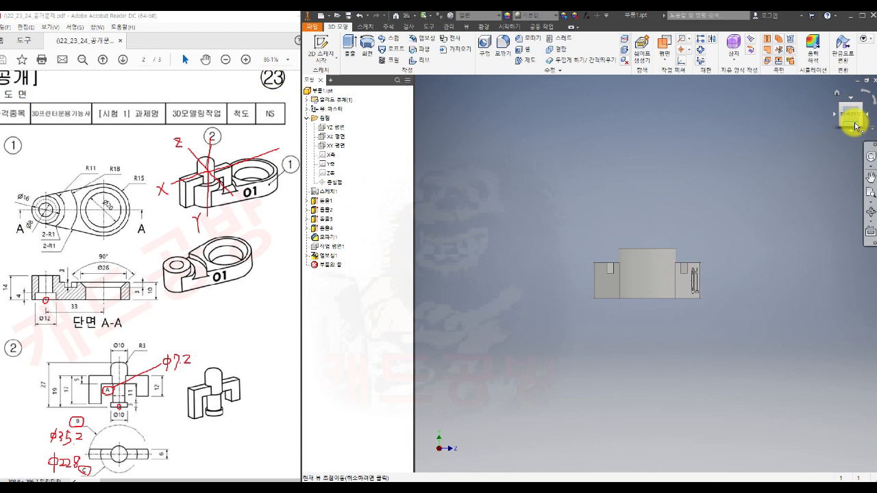
{"action": "left_click", "coordinate": [861, 118]}
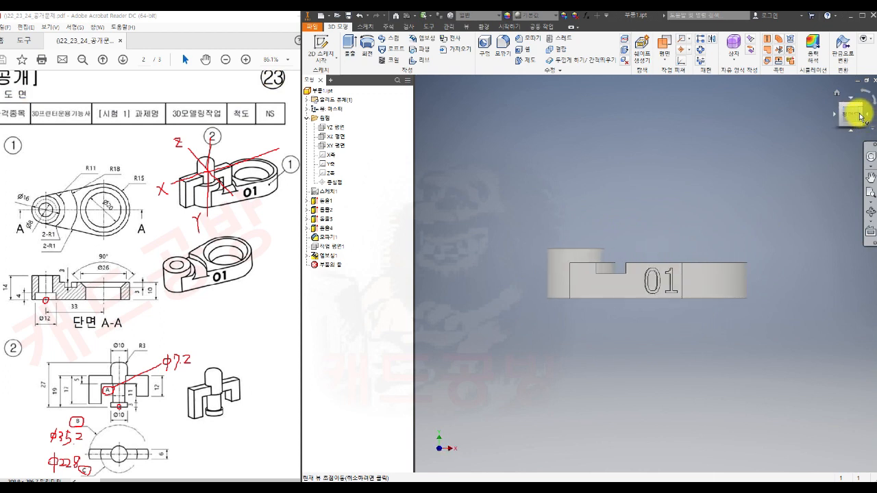
{"action": "left_click", "coordinate": [842, 106]}
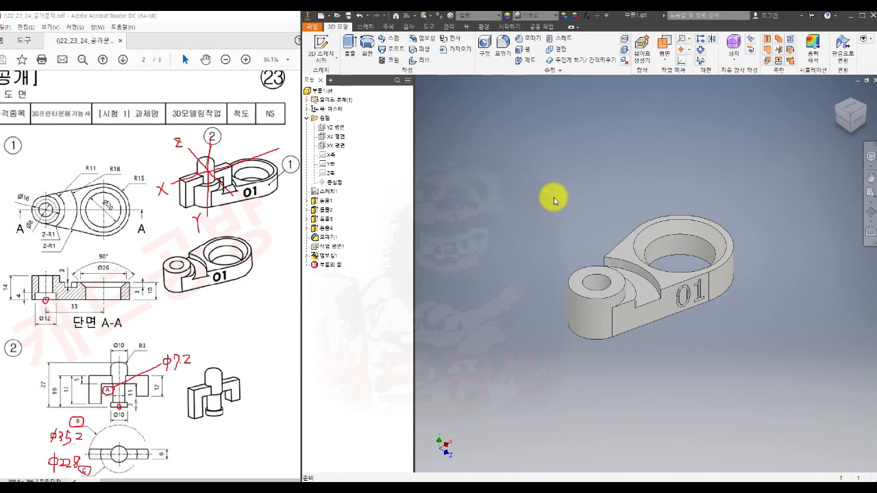
- Close the finished arm part and create a new part from the SM templates.ipt template
{"action": "left_click", "coordinate": [873, 82]}
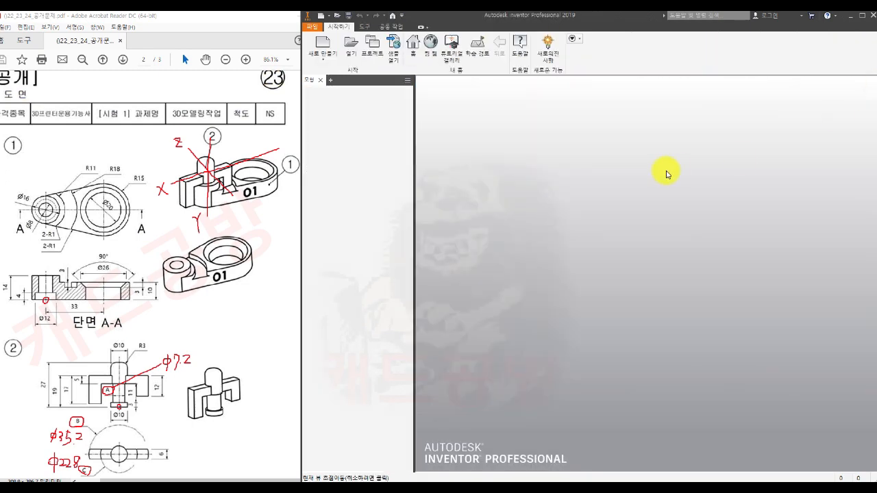
{"action": "left_click", "coordinate": [328, 45]}
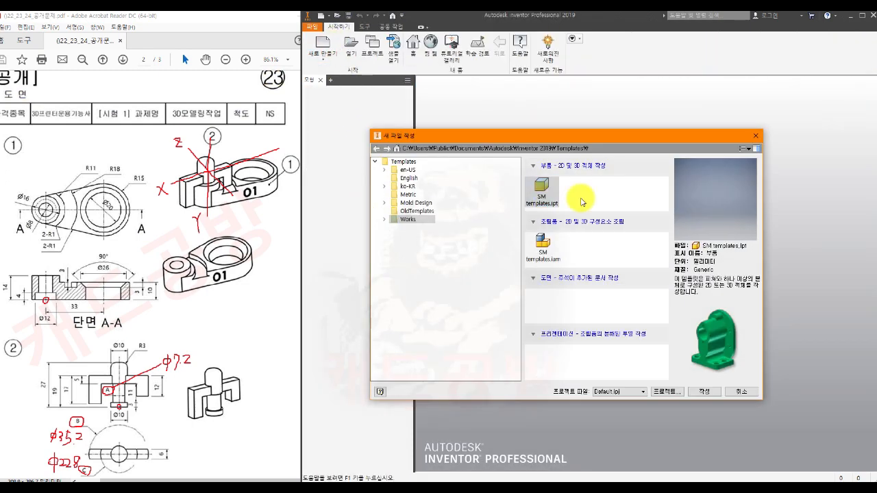
{"action": "left_click", "coordinate": [705, 392]}
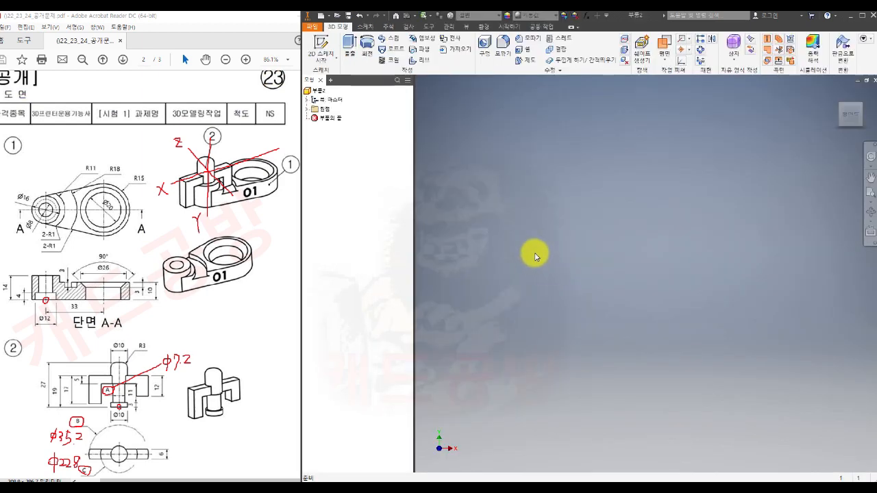
- Save the new part as 부품2.ipt in folder 23
{"action": "left_click", "coordinate": [317, 29]}
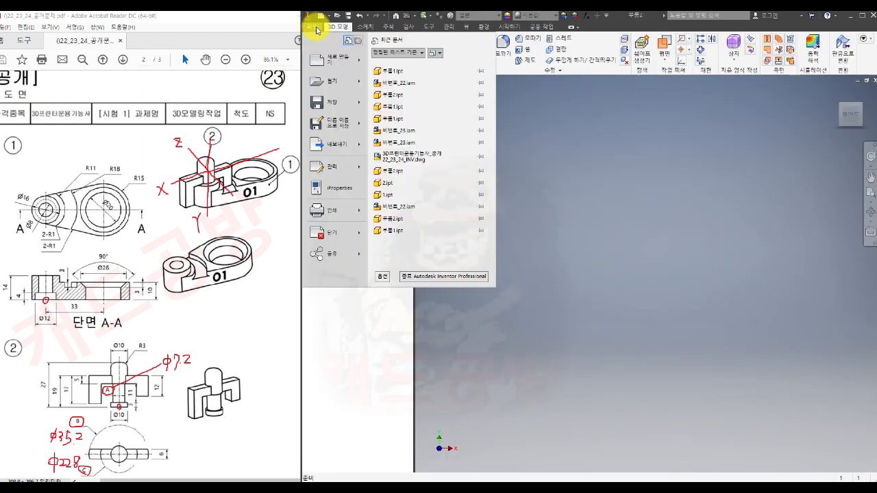
{"action": "mouse_move", "coordinate": [350, 127]}
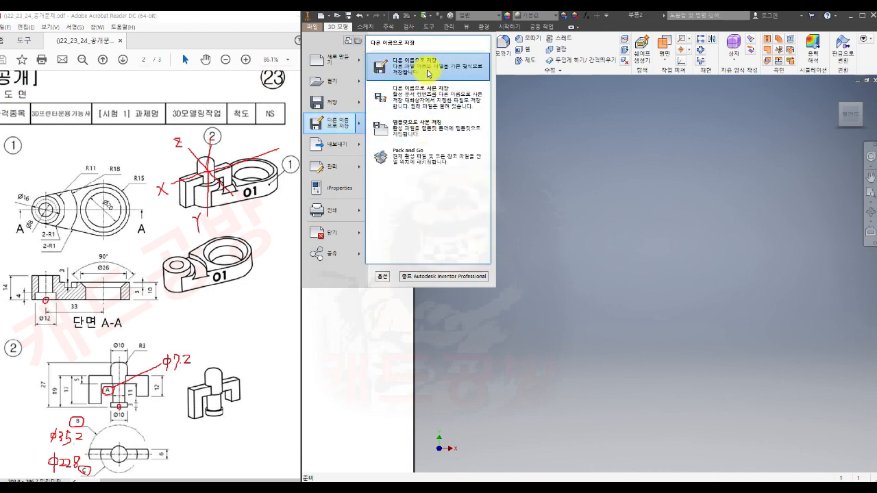
{"action": "left_click", "coordinate": [428, 74]}
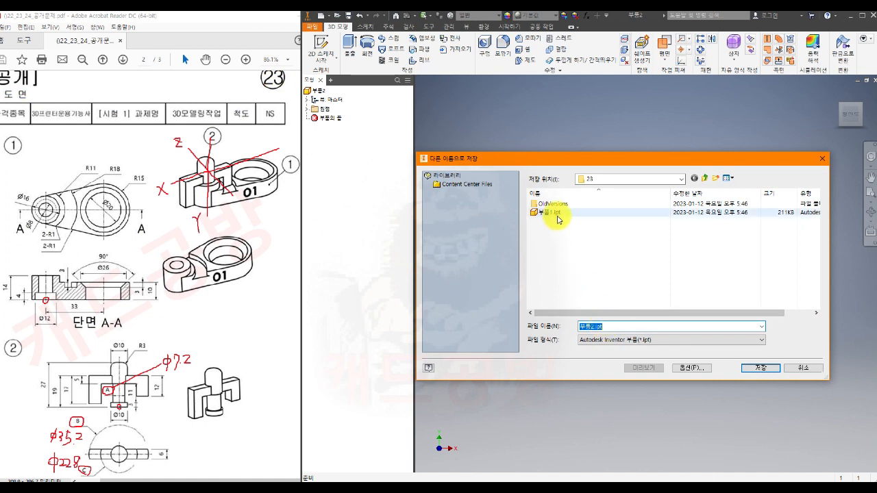
{"action": "left_click", "coordinate": [763, 369]}
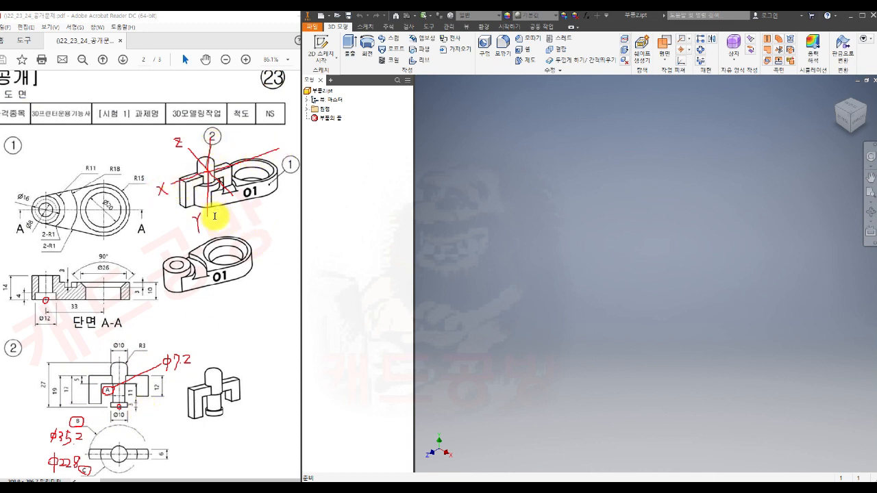
- Start a 2D sketch on the XY origin plane
{"action": "left_click", "coordinate": [308, 109]}
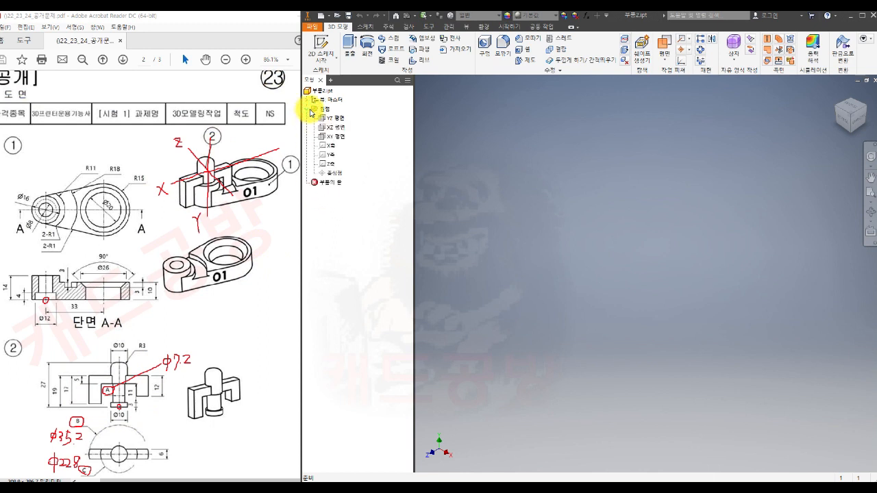
{"action": "left_click", "coordinate": [334, 138]}
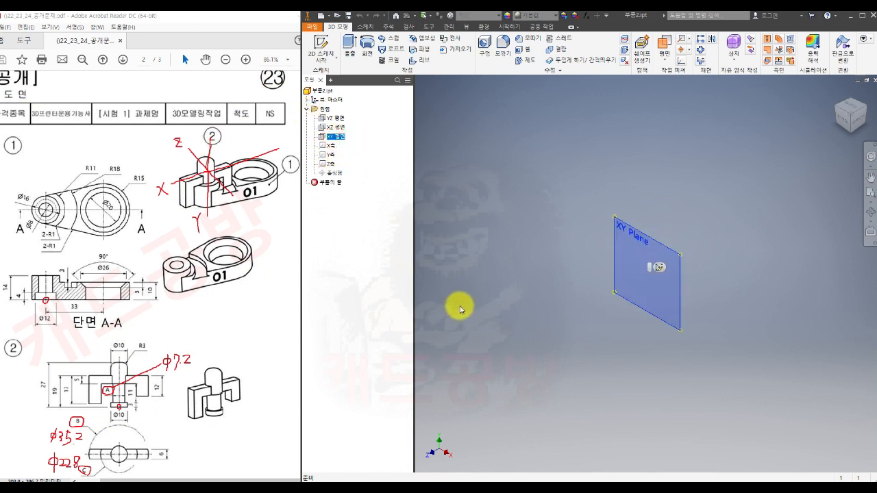
{"action": "left_click", "coordinate": [322, 48]}
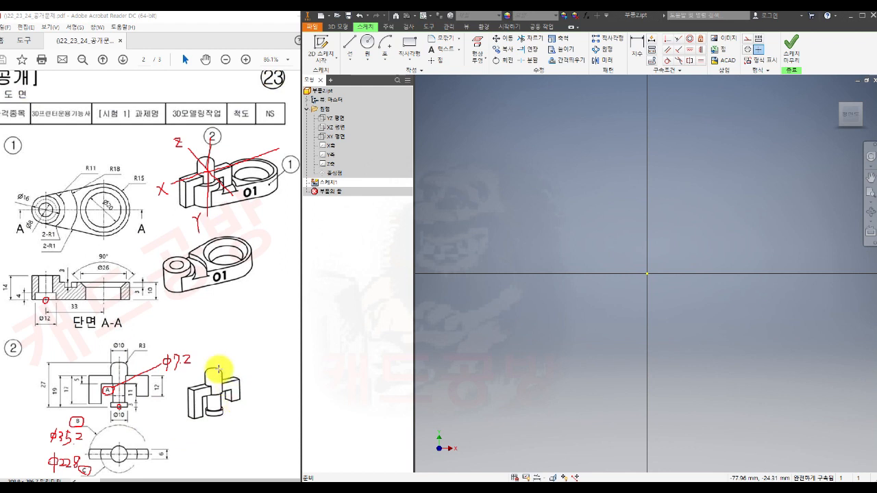
- Sketch an upright rectangle 5 mm wide and 27 mm high near the sketch origin
{"action": "middle_click_drag", "start_coordinate": [615, 313], "coordinate": [601, 372]}
{"action": "left_click", "coordinate": [409, 47]}
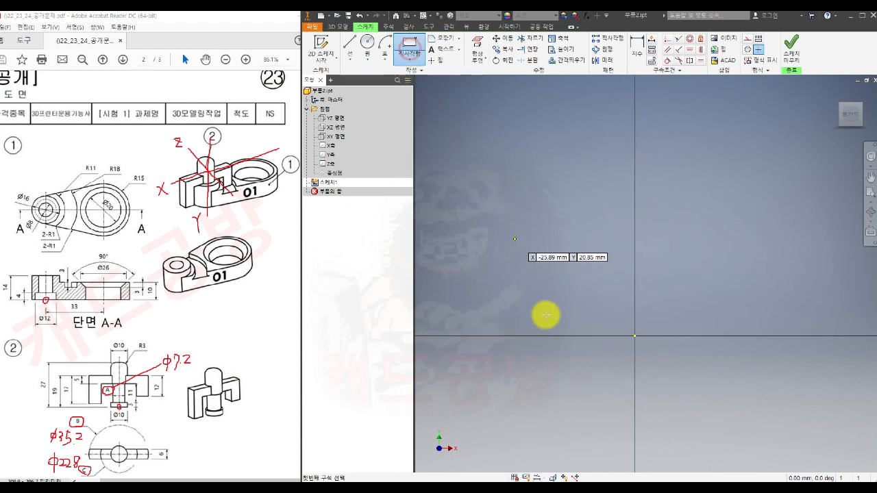
{"action": "left_click", "coordinate": [594, 364]}
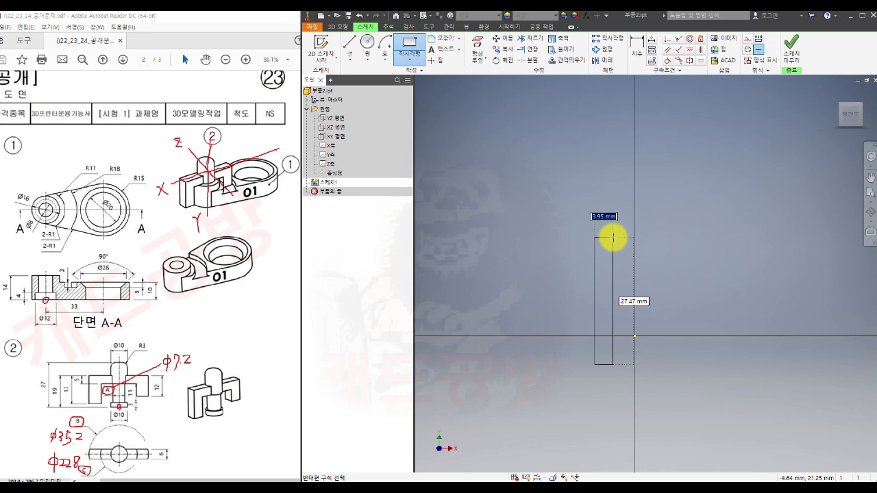
{"action": "key", "text": "Tab"}
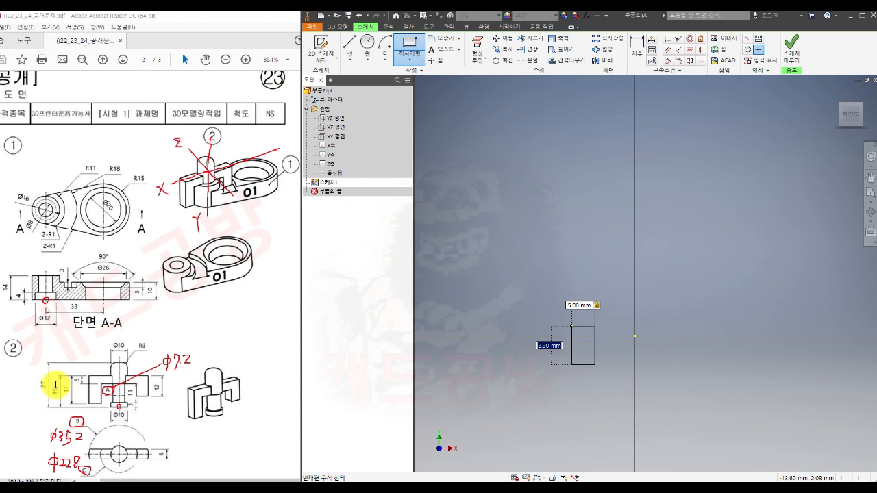
{"action": "left_click", "coordinate": [609, 309]}
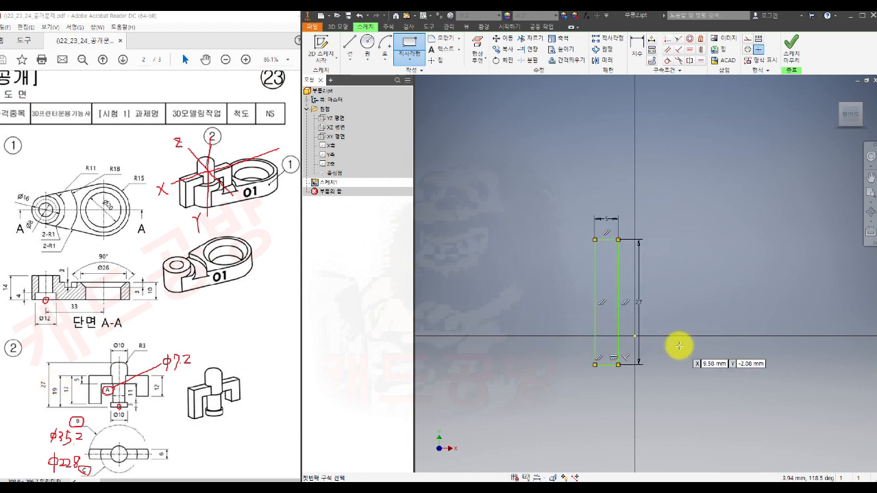
{"action": "key", "text": "Escape"}
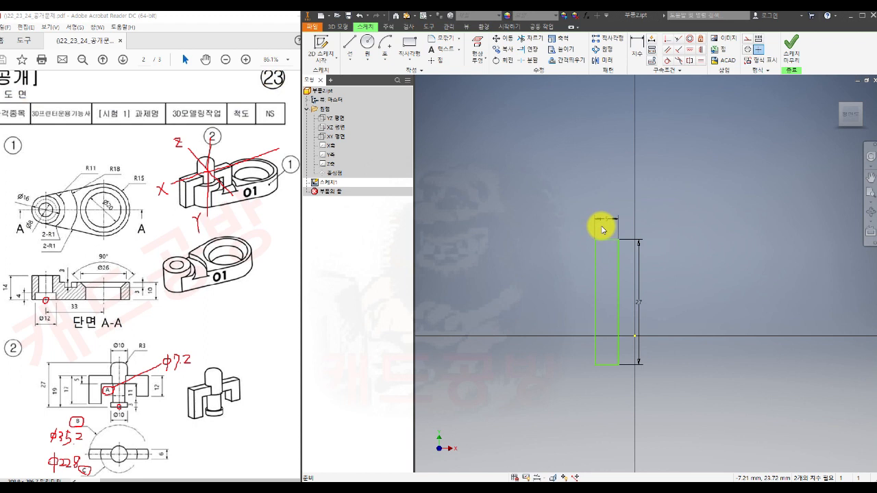
- Constrain the rectangle's lower inner corner coincident with the sketch origin
{"action": "left_click", "coordinate": [666, 41]}
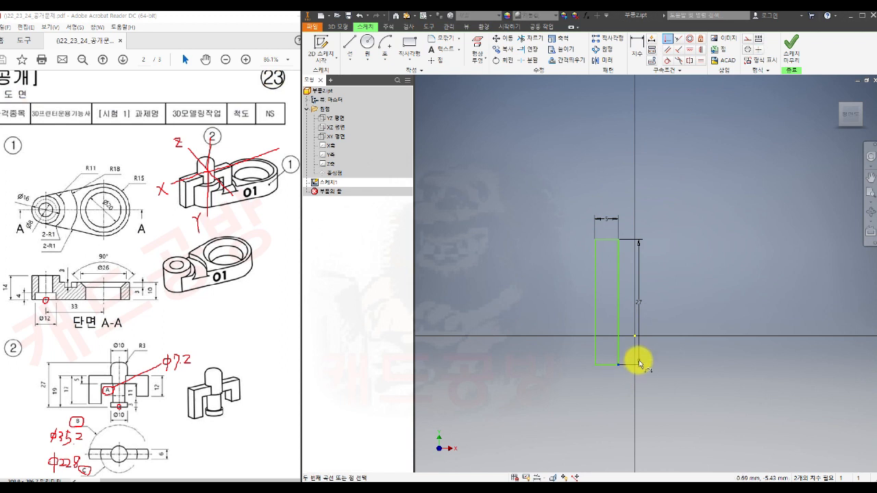
{"action": "left_click", "coordinate": [635, 336]}
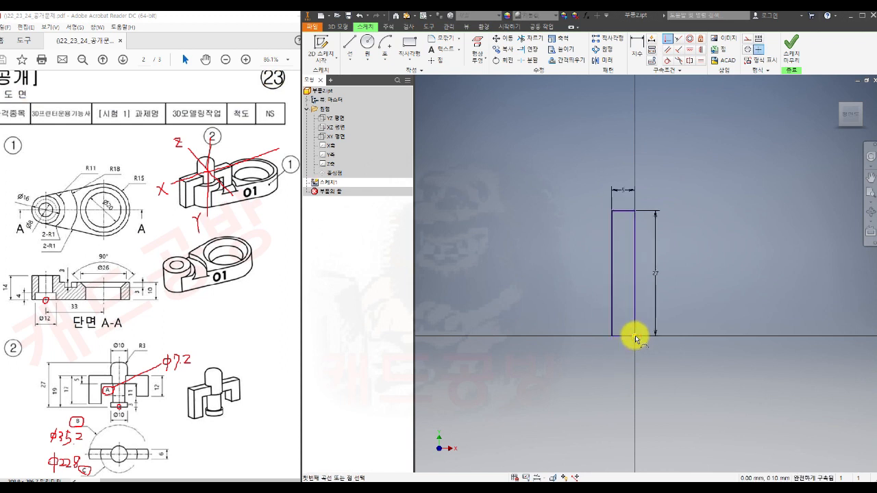
{"action": "middle_click_drag", "start_coordinate": [664, 389], "coordinate": [663, 423]}
{"action": "scroll", "coordinate": [663, 421], "scroll_direction": "up", "scroll_amount": 1}
{"action": "key", "text": "Escape"}
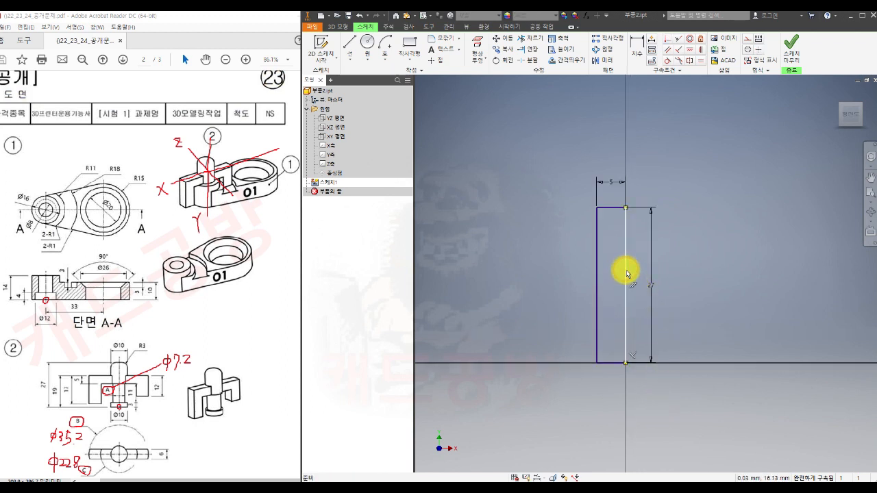
- Convert the rectangle's vertical edge through the origin into a centerline
{"action": "left_click", "coordinate": [626, 274]}
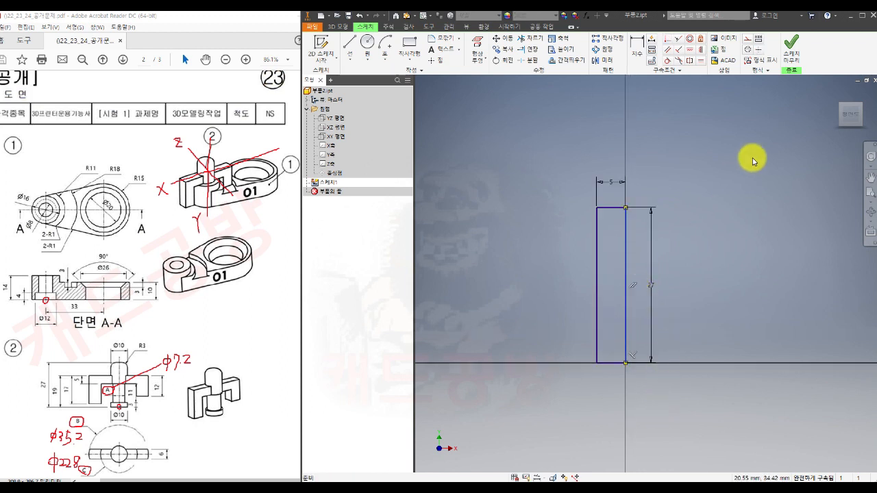
{"action": "left_click", "coordinate": [748, 49]}
{"action": "left_click", "coordinate": [734, 255]}
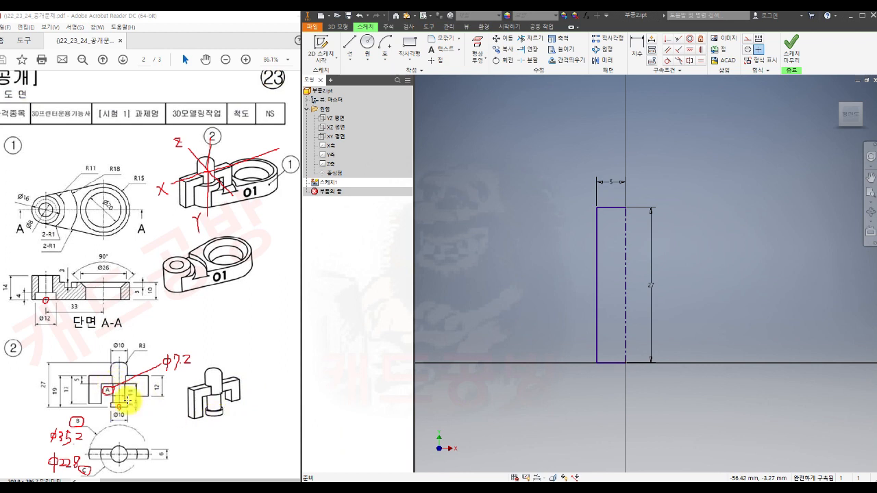
- Sketch a narrow upright rectangle overlapping the lower half of the 27 mm rectangle's outer edge
{"action": "left_click", "coordinate": [410, 48]}
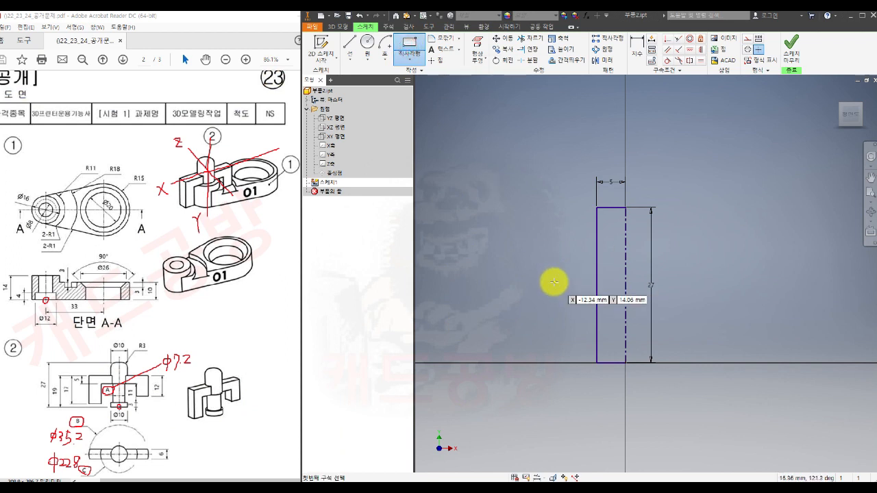
{"action": "left_click", "coordinate": [587, 262]}
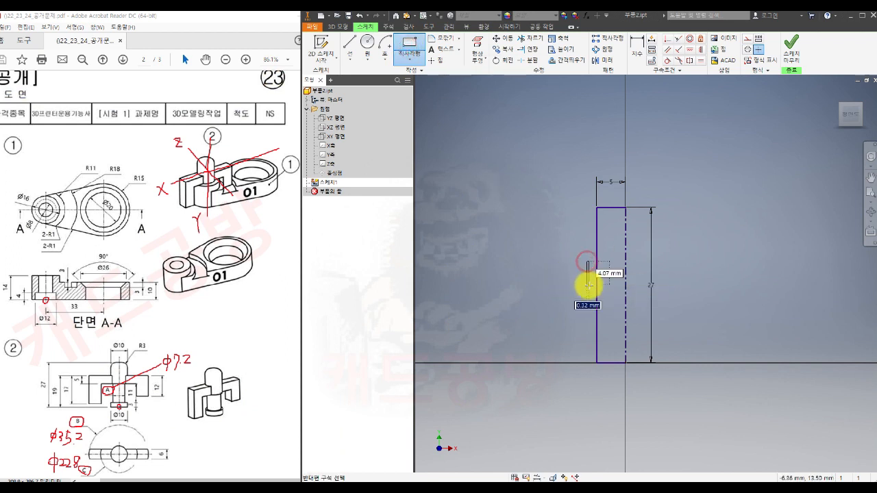
{"action": "left_click", "coordinate": [605, 346]}
{"action": "key", "text": "Escape"}
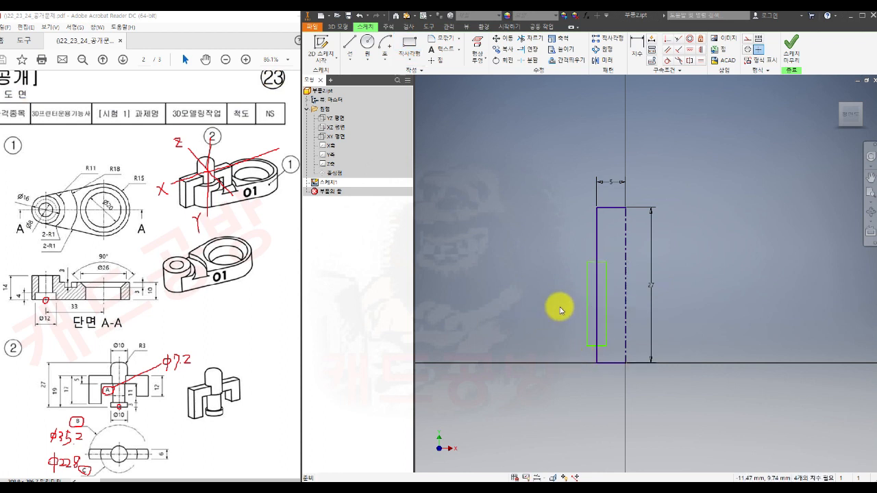
- Change the narrow rectangle's outer edge to construction and make it collinear with the 27 mm rectangle's outer edge
{"action": "left_click", "coordinate": [587, 307]}
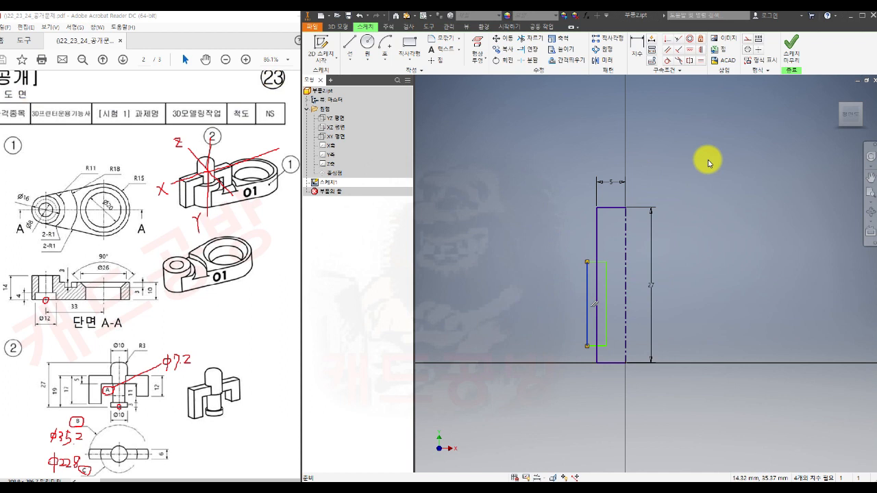
{"action": "left_click", "coordinate": [748, 40]}
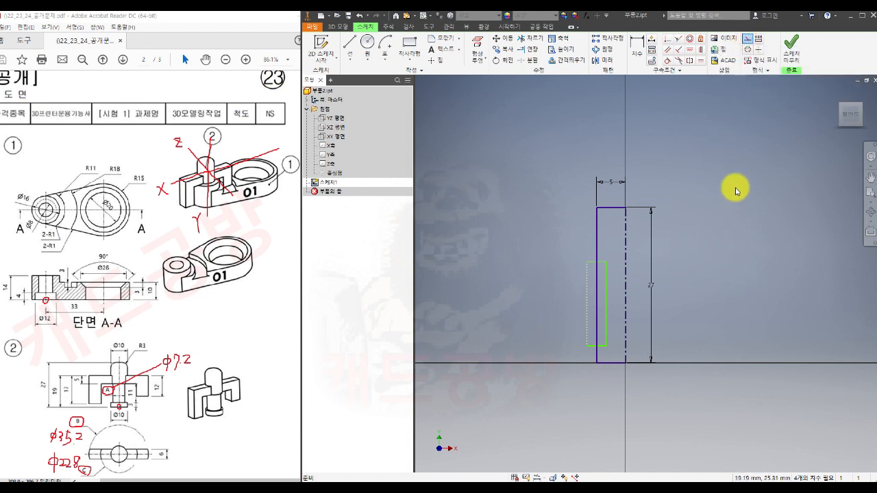
{"action": "left_click", "coordinate": [678, 39]}
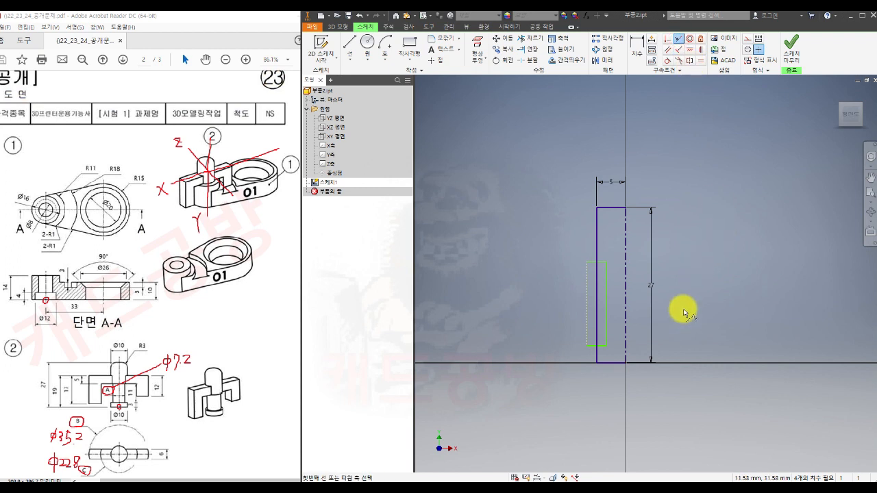
{"action": "left_click", "coordinate": [586, 298]}
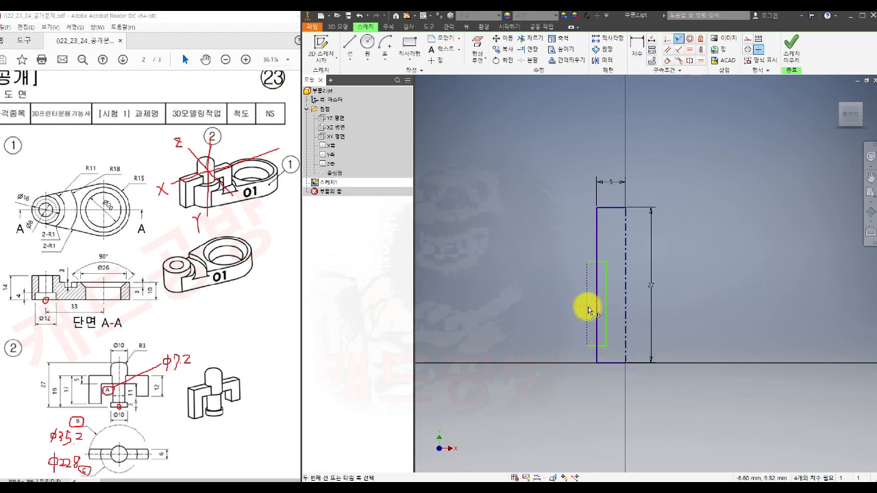
{"action": "left_click", "coordinate": [596, 306]}
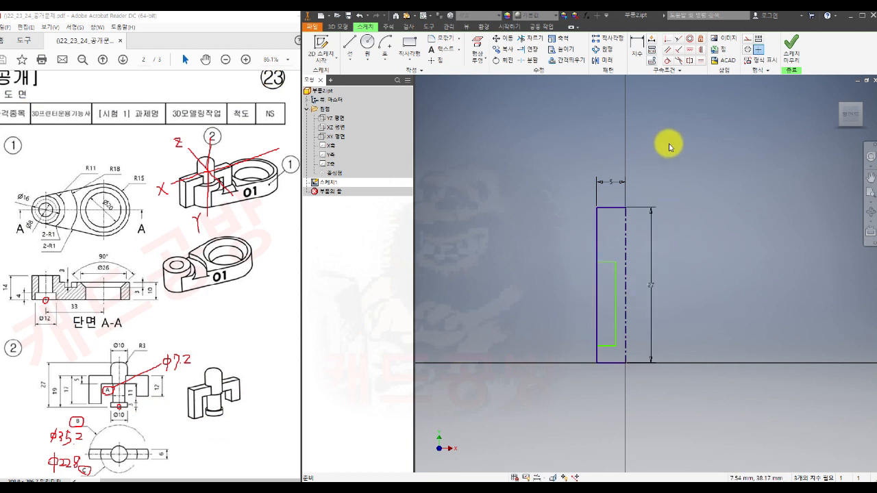
- Split the 27 mm rectangle's outer edge where the narrow rectangle meets it
{"action": "left_click", "coordinate": [530, 60]}
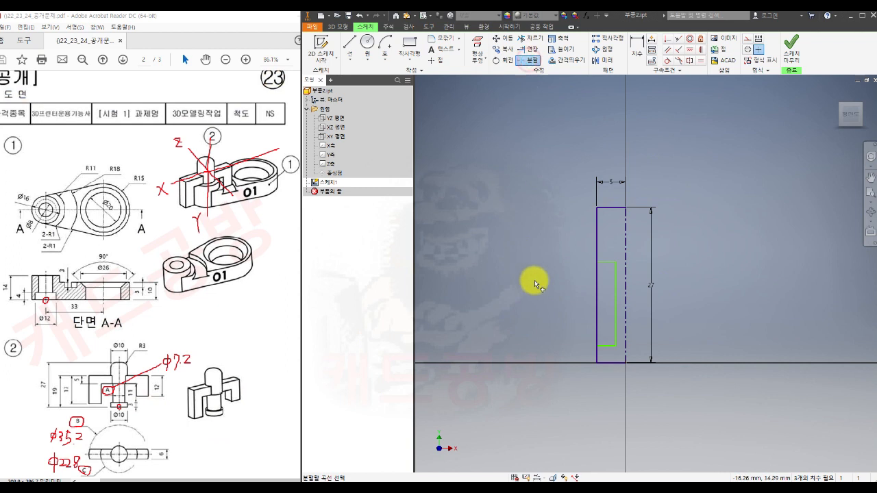
{"action": "left_click", "coordinate": [597, 292]}
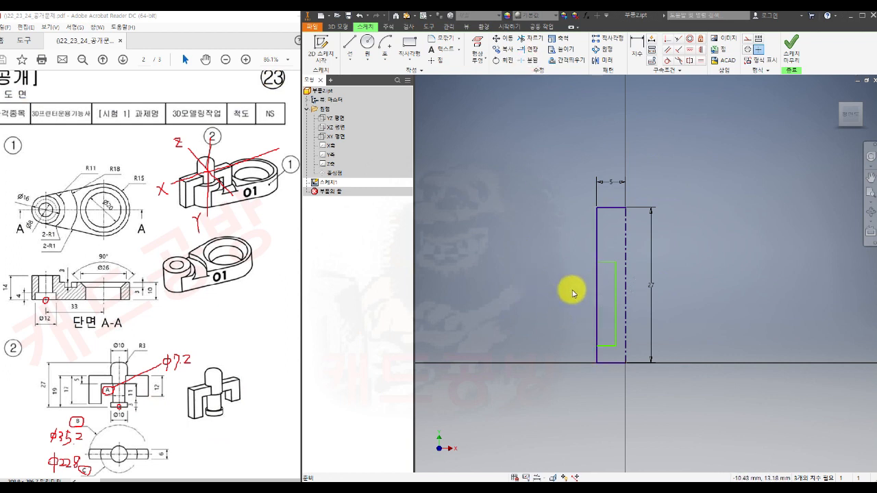
- Change the outer edge segment across the notch to construction and dimension the notch's lower edge 3 mm above the base
{"action": "left_click", "coordinate": [597, 308]}
{"action": "left_click", "coordinate": [747, 39]}
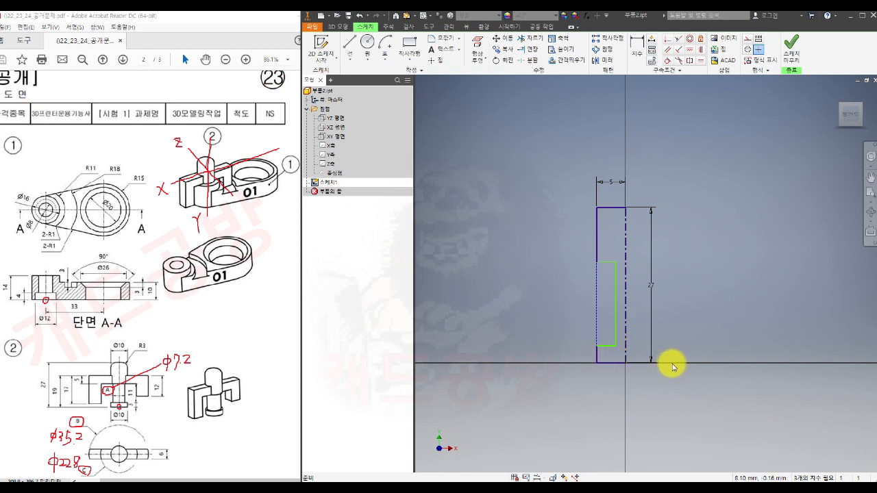
{"action": "left_click", "coordinate": [635, 46]}
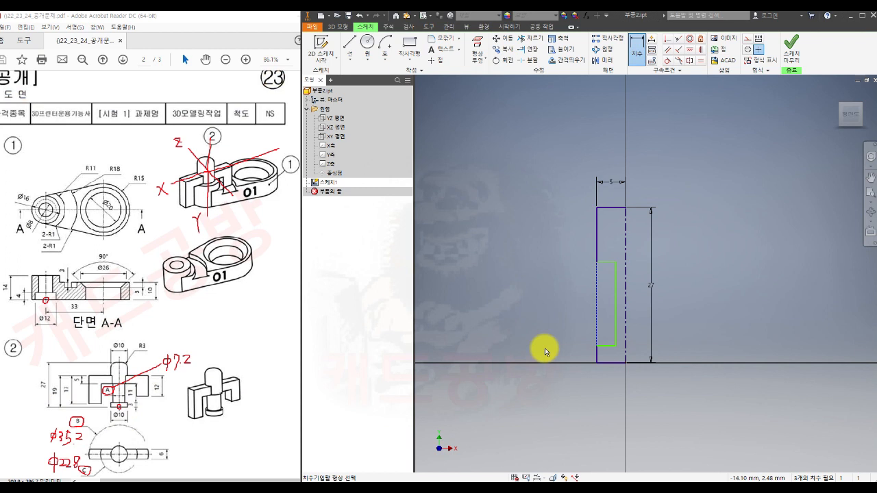
{"action": "left_click", "coordinate": [607, 347]}
{"action": "left_click", "coordinate": [609, 362]}
{"action": "left_click", "coordinate": [559, 353]}
{"action": "type", "text": "3"}
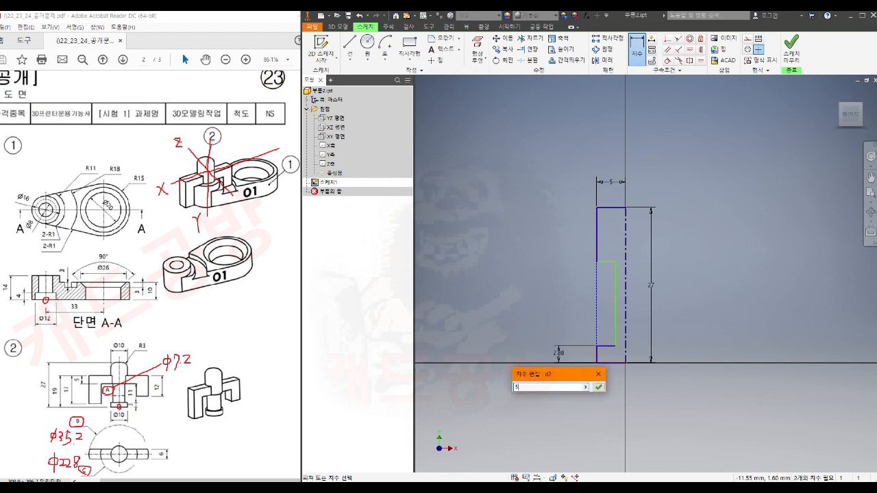
{"action": "key", "text": "Return"}
- Dimension the notch height between its lower and upper edges as 11 mm
{"action": "left_click", "coordinate": [610, 346]}
{"action": "left_click", "coordinate": [605, 263]}
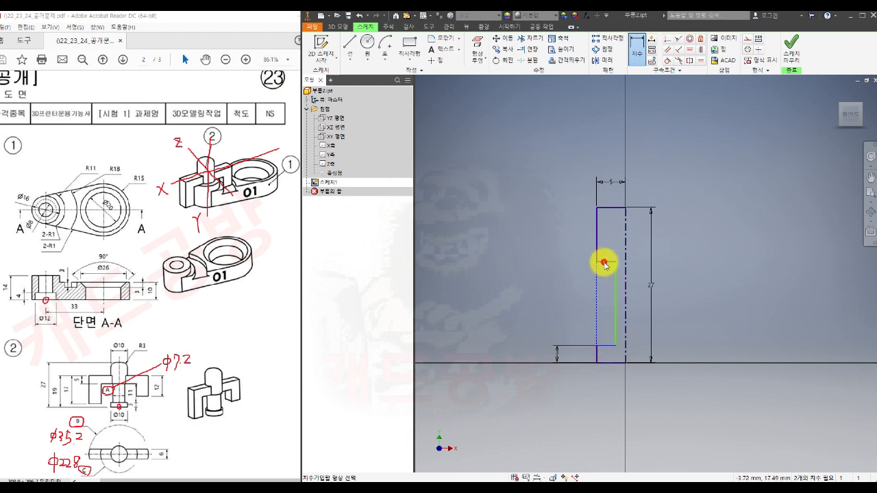
{"action": "left_click", "coordinate": [559, 302]}
{"action": "type", "text": "11"}
{"action": "key", "text": "Return"}
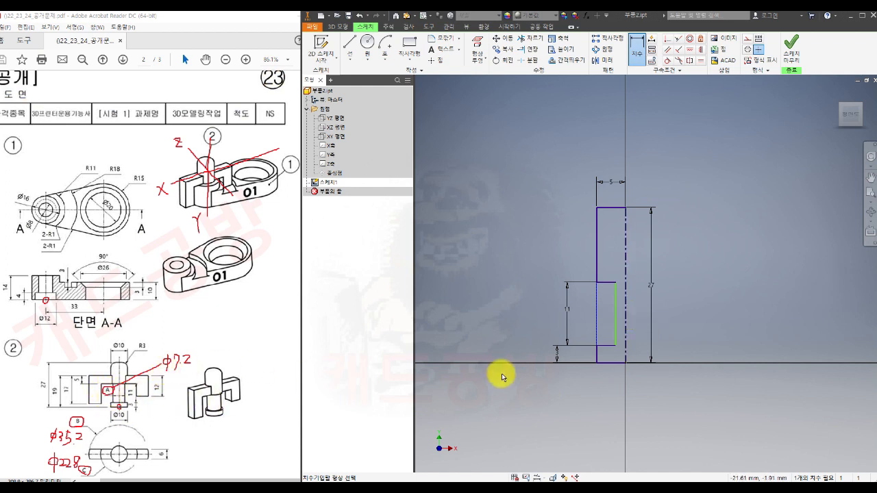
- Dimension the notch's inner vertical edge to the centerline as a 7.2 mm diameter
{"action": "left_click", "coordinate": [616, 317]}
{"action": "left_click", "coordinate": [624, 320]}
{"action": "left_click", "coordinate": [668, 318]}
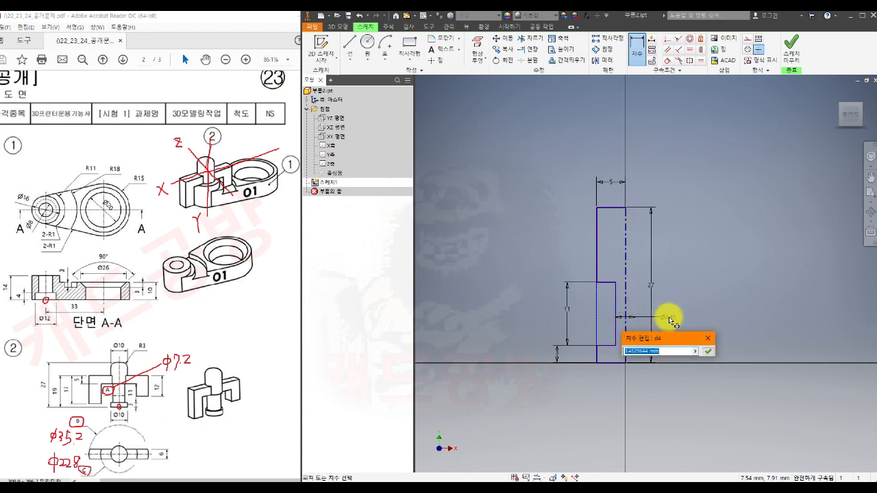
{"action": "type", "text": "7.2"}
{"action": "key", "text": "Return"}
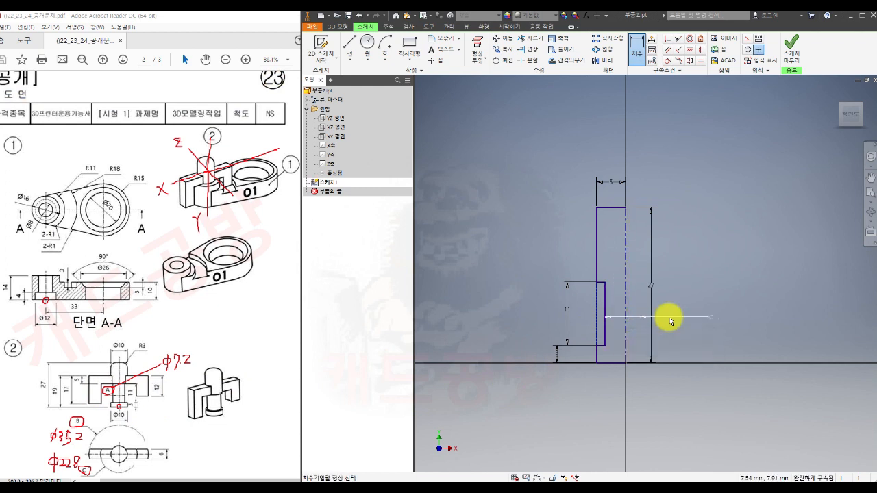
{"action": "key", "text": "Escape"}
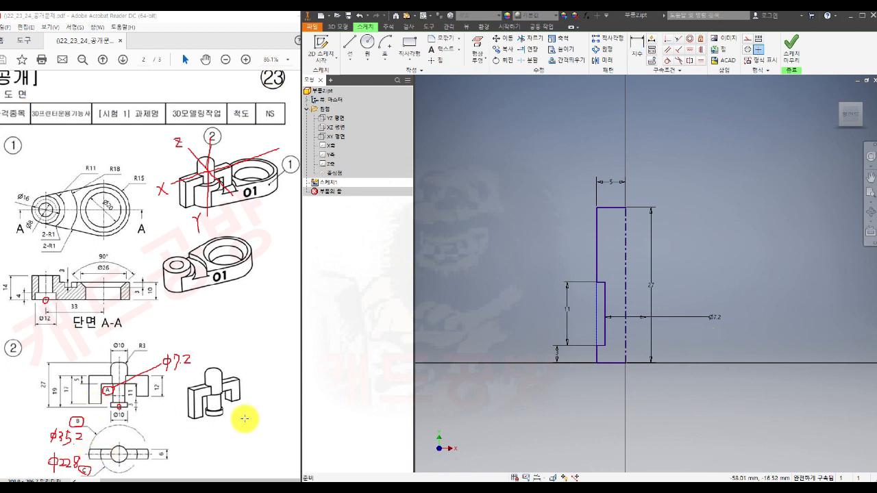
- Finish the sketch and revolve the half-profile fully around its centerline into a solid pin
{"action": "left_click", "coordinate": [791, 49]}
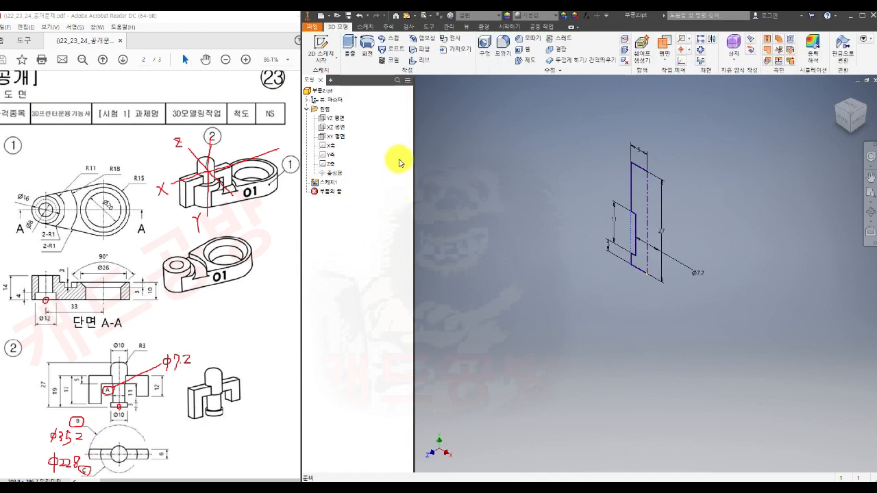
{"action": "left_click", "coordinate": [367, 45]}
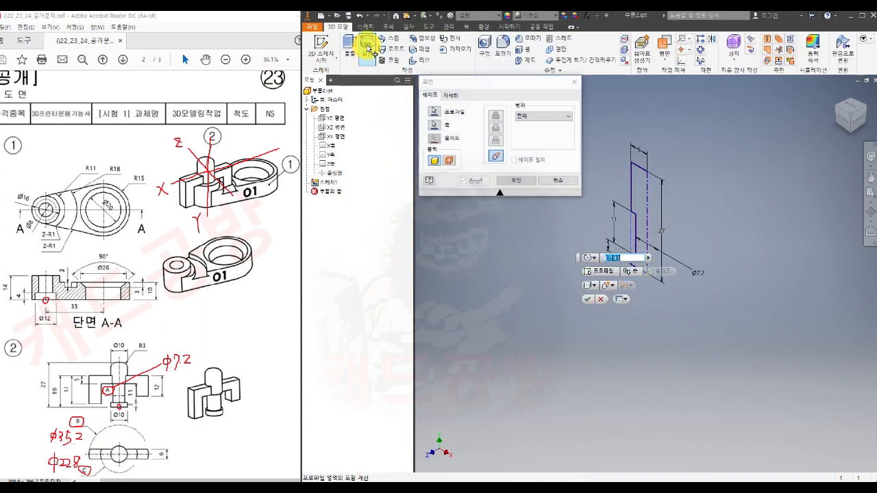
{"action": "left_click", "coordinate": [517, 180]}
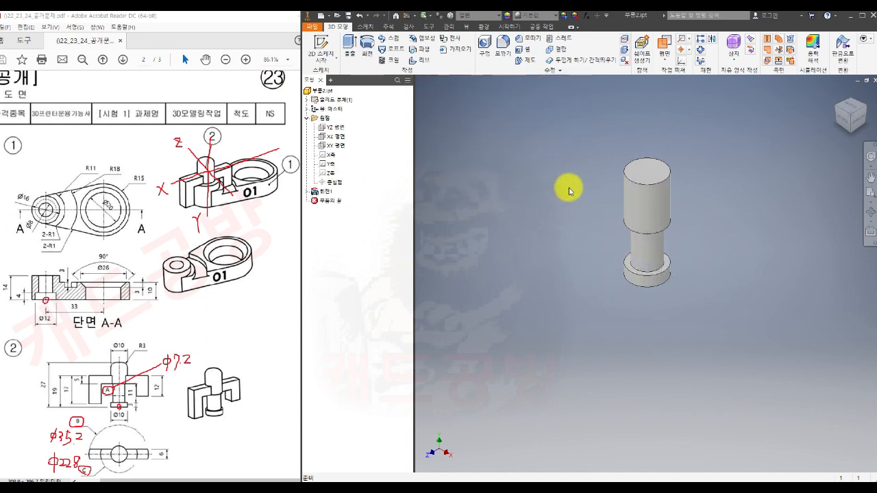
- Create a work plane offset -19 mm from the pin's bottom face, cutting through its thick upper section
{"action": "scroll", "coordinate": [572, 305], "scroll_direction": "up", "scroll_amount": 4}
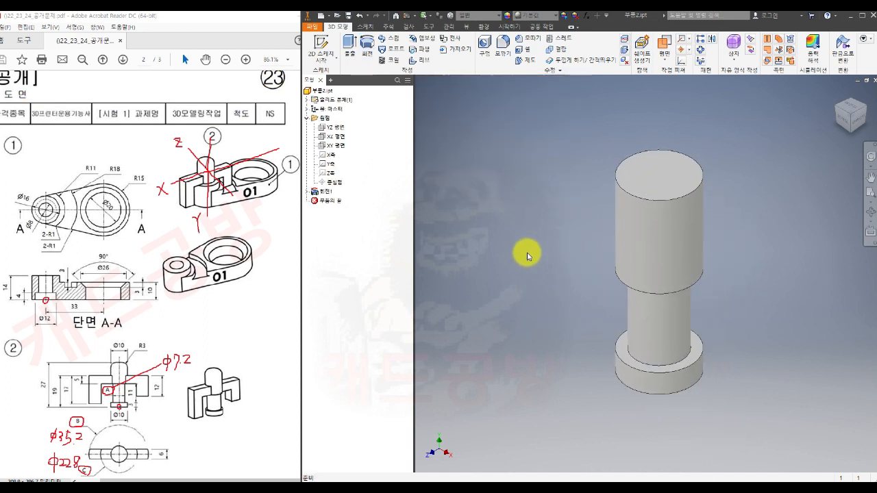
{"action": "middle_click_drag", "start_coordinate": [557, 302], "coordinate": [570, 281], "text": "shift"}
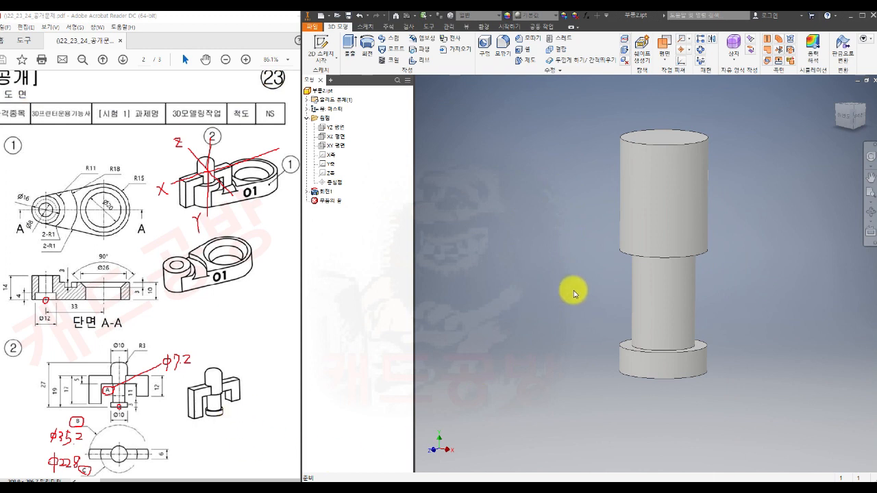
{"action": "middle_click_drag", "start_coordinate": [573, 290], "coordinate": [591, 307]}
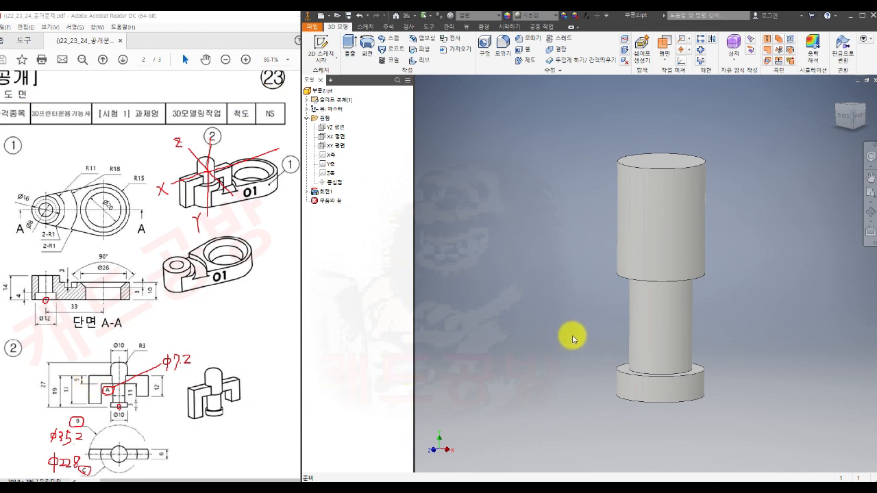
{"action": "middle_click_drag", "start_coordinate": [572, 335], "coordinate": [568, 290], "text": "shift"}
{"action": "left_click", "coordinate": [664, 48]}
{"action": "left_click_drag", "start_coordinate": [655, 333], "coordinate": [655, 215]}
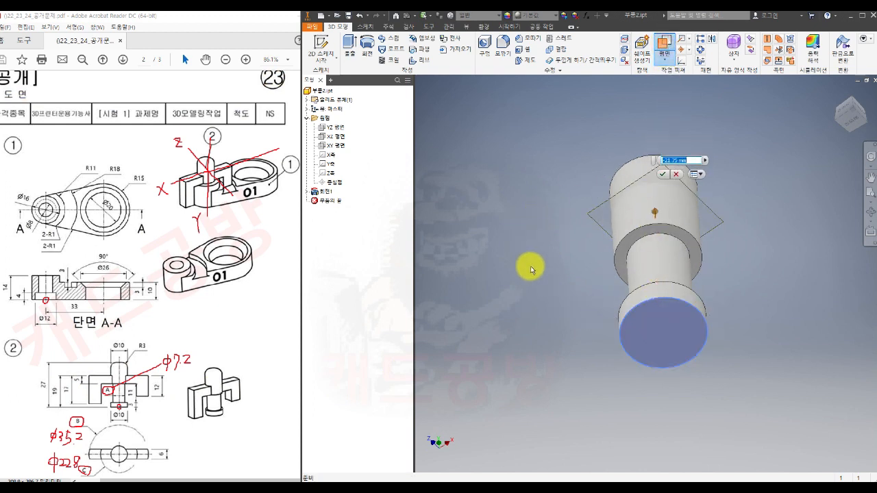
{"action": "middle_click_drag", "start_coordinate": [529, 224], "coordinate": [531, 268], "text": "shift"}
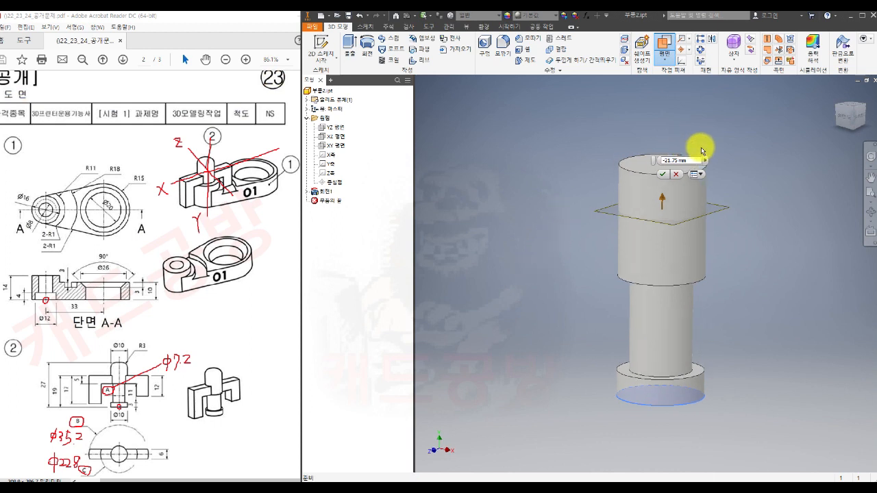
{"action": "scroll", "coordinate": [689, 147], "scroll_direction": "up", "scroll_amount": 3}
{"action": "left_click", "coordinate": [666, 162]}
{"action": "left_click_drag", "start_coordinate": [685, 160], "coordinate": [668, 162]}
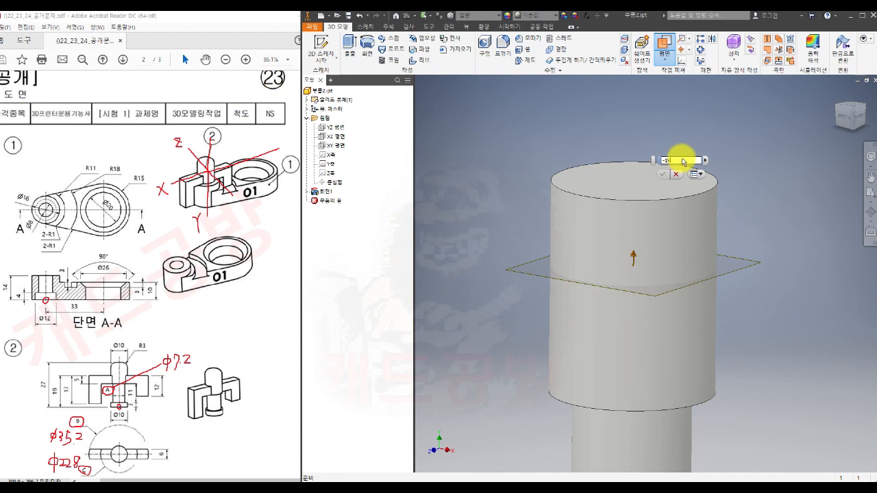
{"action": "key", "text": "Return"}
- Flip the normal of the offset work plane
{"action": "scroll", "coordinate": [506, 270], "scroll_direction": "down", "scroll_amount": 3}
{"action": "middle_click_drag", "start_coordinate": [489, 273], "coordinate": [525, 198]}
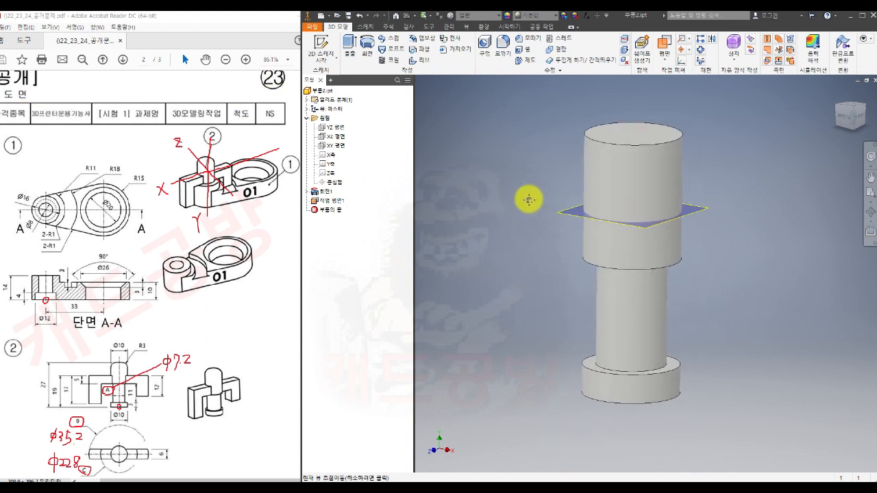
{"action": "left_click", "coordinate": [563, 219]}
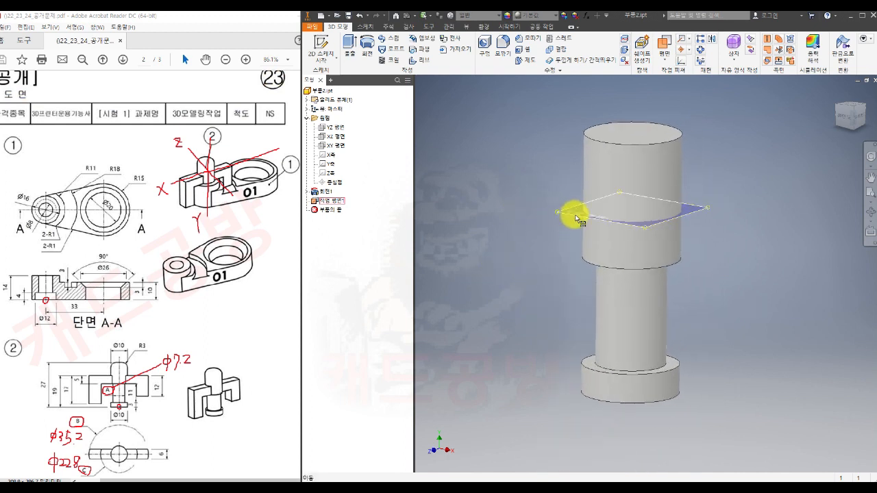
{"action": "left_click", "coordinate": [730, 269]}
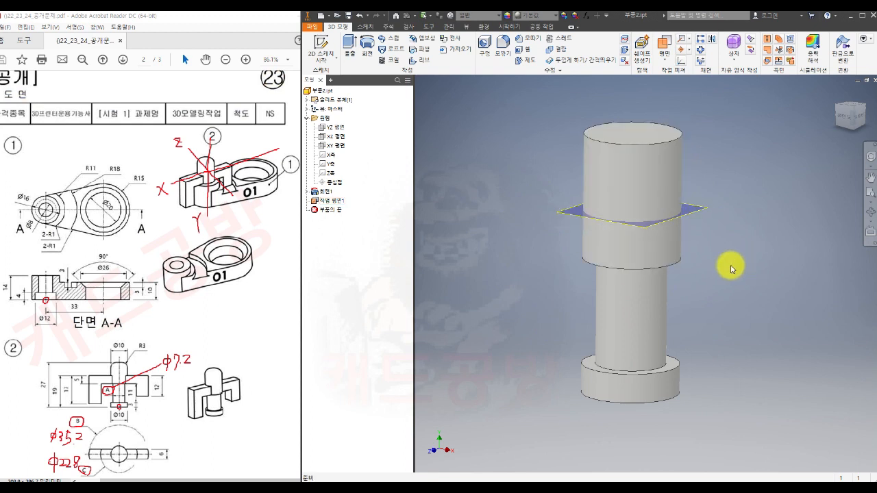
{"action": "mouse_move", "coordinate": [730, 278]}
{"action": "middle_mouse_down", "text": "shift"}
{"action": "mouse_move", "coordinate": [731, 248]}
{"action": "mouse_move", "coordinate": [730, 286]}
{"action": "middle_mouse_up", "text": "shift"}
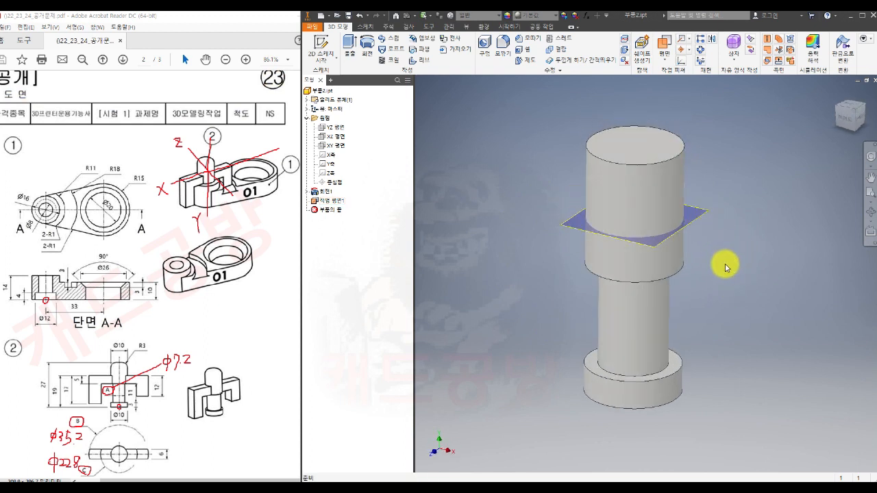
{"action": "middle_click_drag", "start_coordinate": [740, 276], "coordinate": [710, 222], "text": "shift"}
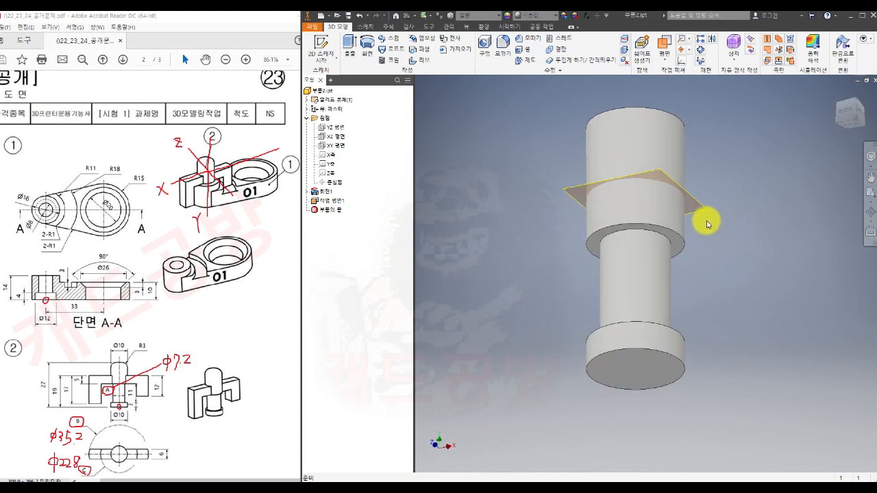
{"action": "middle_click_drag", "start_coordinate": [701, 251], "coordinate": [730, 280], "text": "shift"}
{"action": "scroll", "coordinate": [734, 264], "scroll_direction": "up", "scroll_amount": 3}
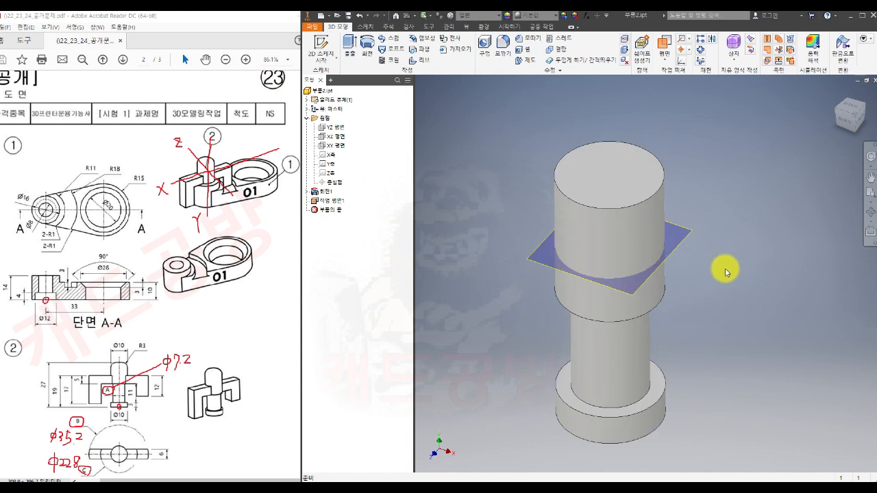
{"action": "right_click", "coordinate": [688, 236]}
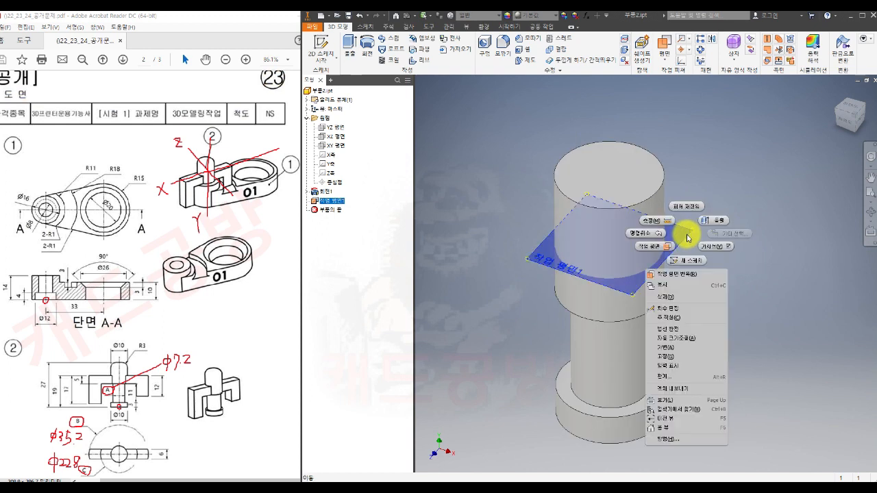
{"action": "left_click", "coordinate": [698, 332]}
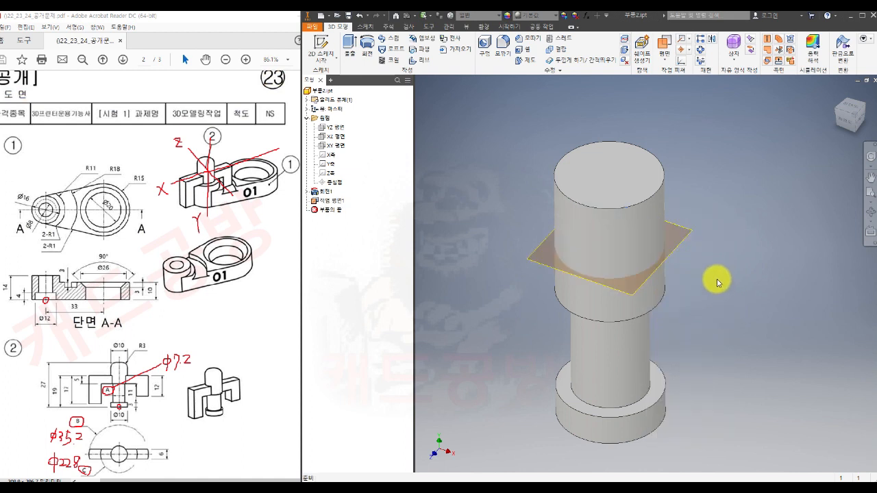
- Start a sketch on the offset work plane with slice graphics on, and hide the work plane
{"action": "left_click", "coordinate": [629, 239]}
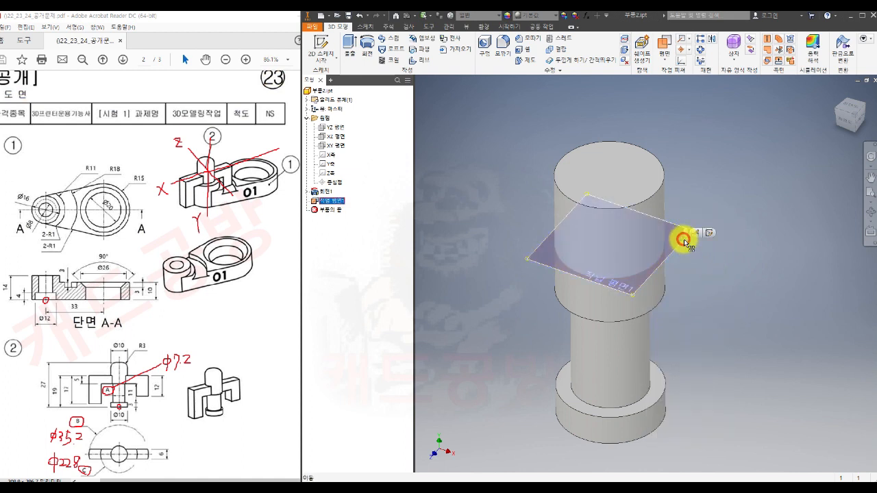
{"action": "key", "text": "s"}
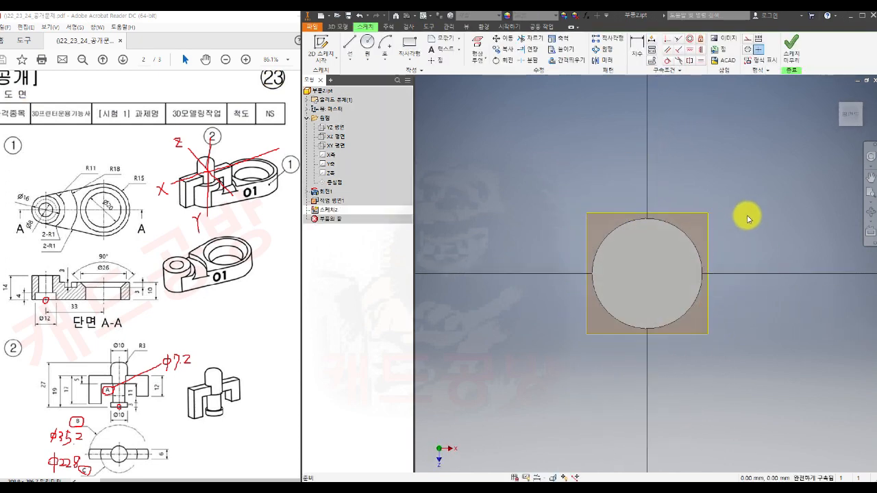
{"action": "key", "text": "F7"}
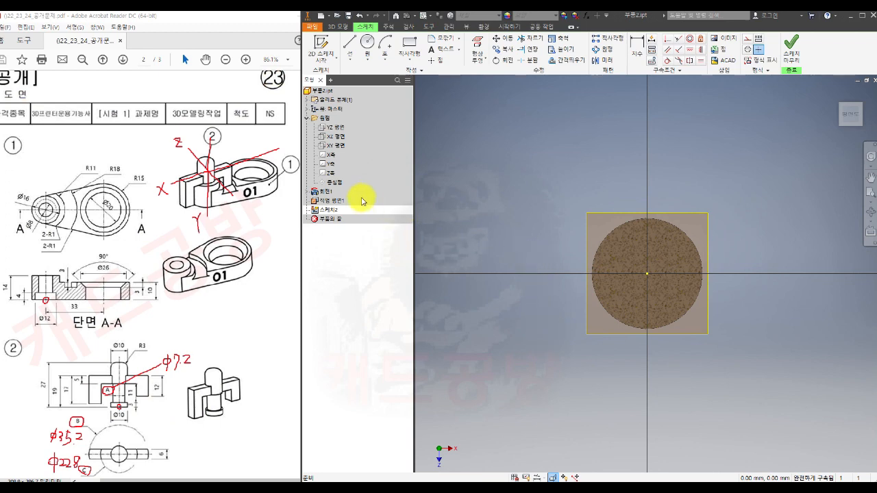
{"action": "right_click", "coordinate": [335, 200]}
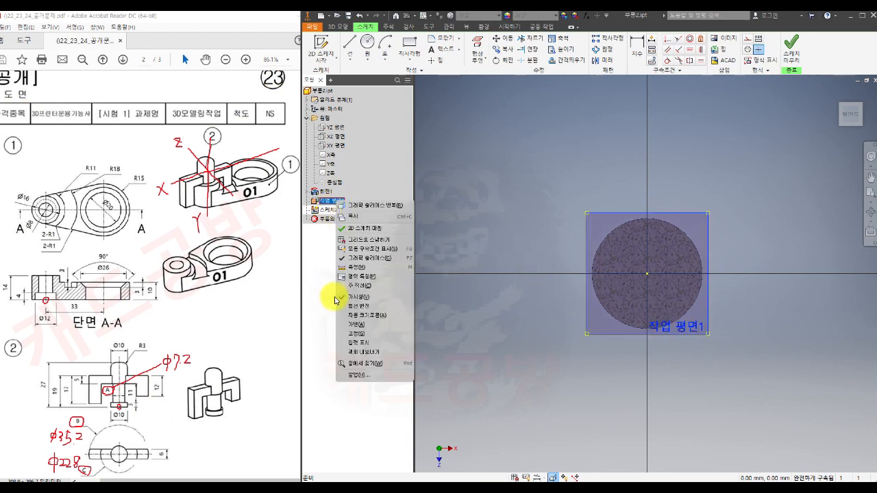
{"action": "left_click", "coordinate": [343, 299]}
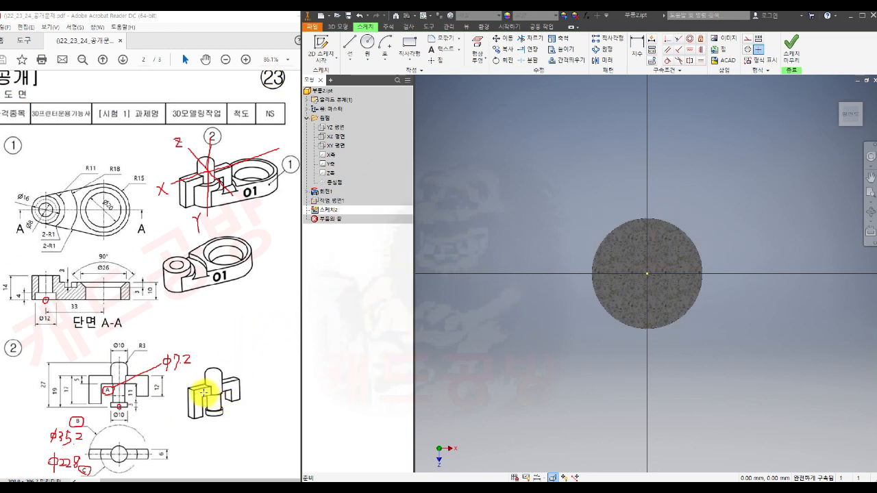
- Project the origin X and Z axes into the sketch and convert both projected lines to construction
{"action": "left_click", "coordinate": [478, 46]}
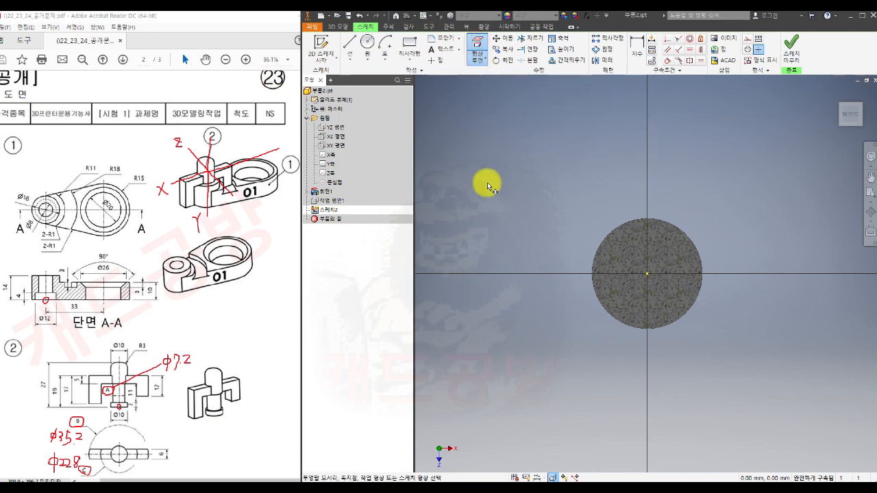
{"action": "left_click", "coordinate": [331, 162]}
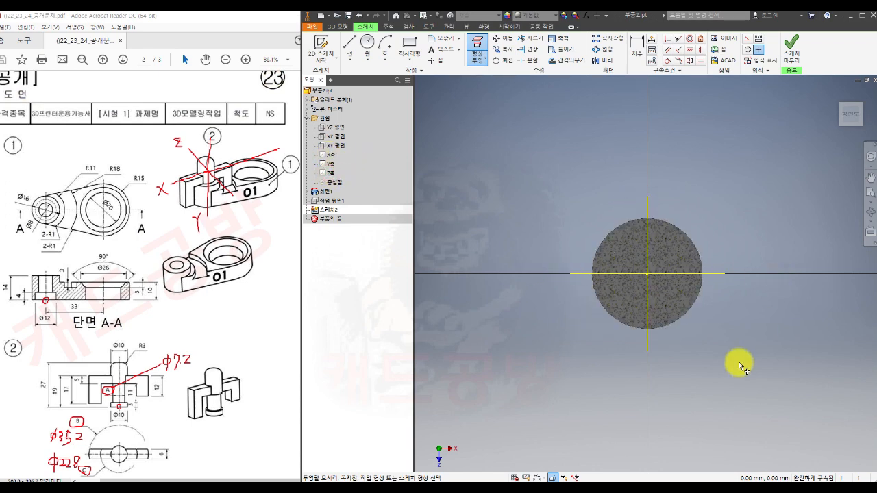
{"action": "key", "text": "Escape"}
{"action": "left_click_drag", "start_coordinate": [752, 298], "coordinate": [725, 255]}
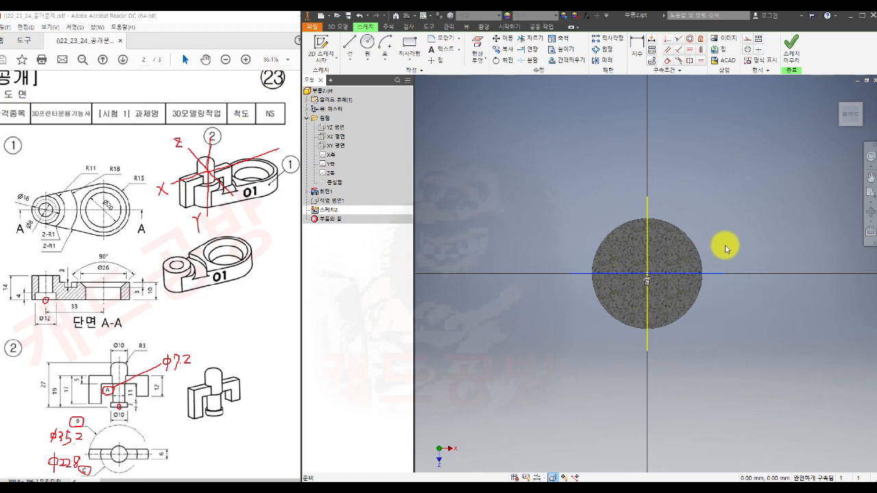
{"action": "left_click_drag", "start_coordinate": [673, 207], "coordinate": [647, 181]}
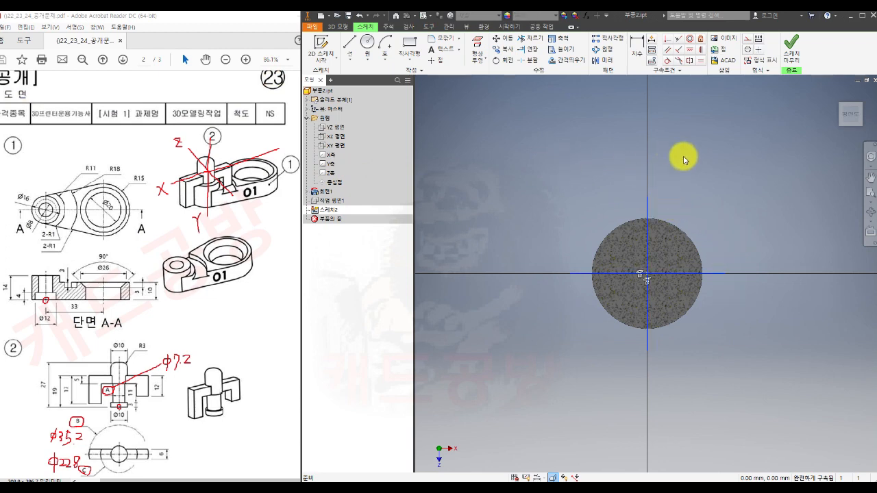
{"action": "left_click", "coordinate": [746, 40]}
{"action": "left_click", "coordinate": [735, 196]}
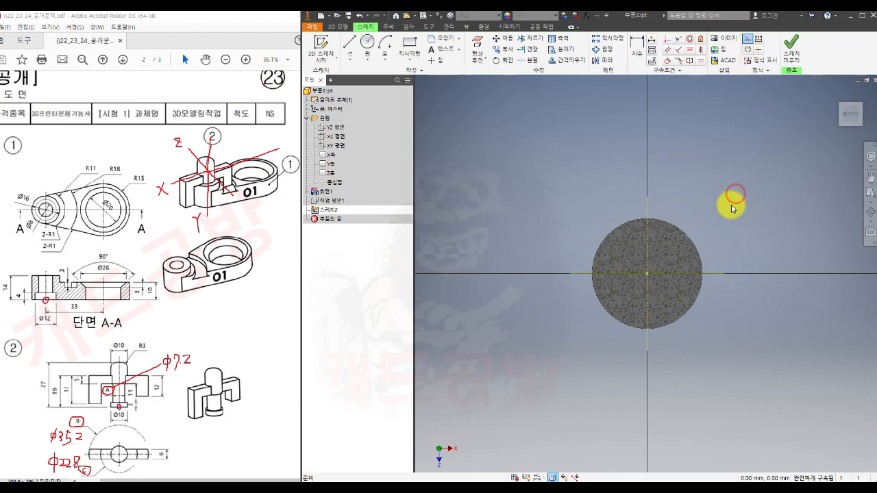
- Sketch a wide two-point rectangle across the pin's circular section, extending past it on both sides along the projected X axis
{"action": "left_click", "coordinate": [409, 46]}
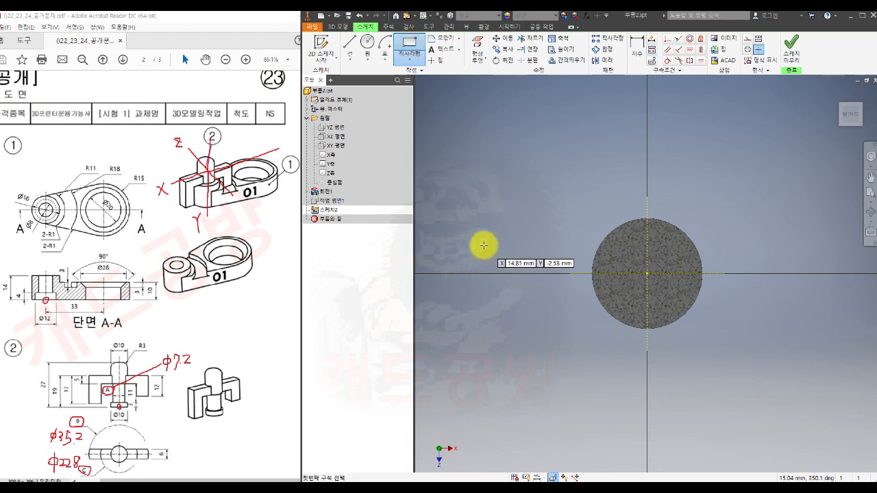
{"action": "left_click", "coordinate": [484, 244]}
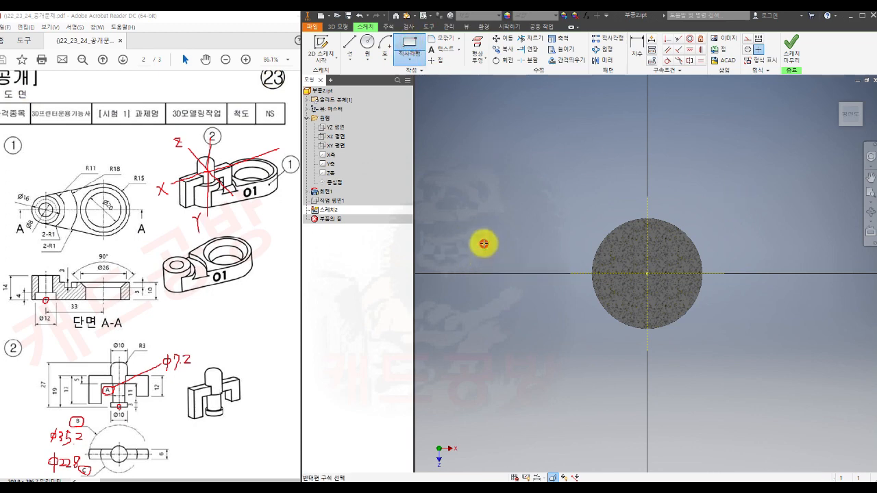
{"action": "left_click", "coordinate": [822, 304]}
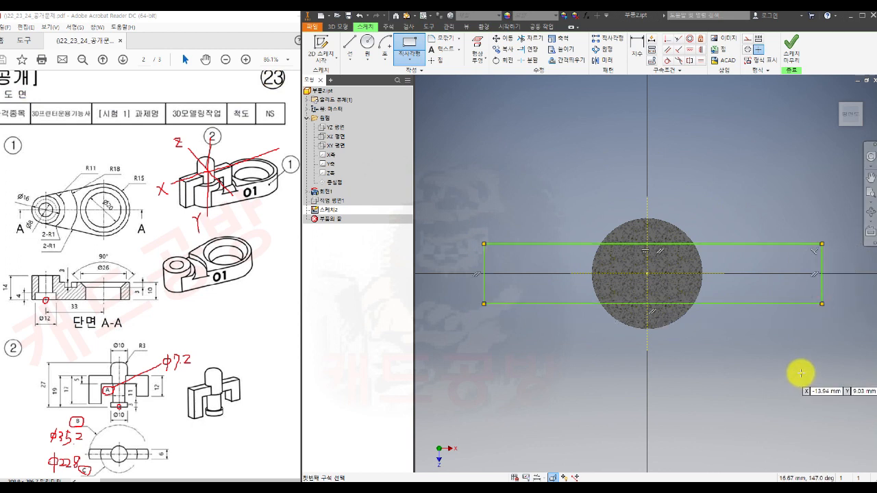
{"action": "key", "text": "Escape"}
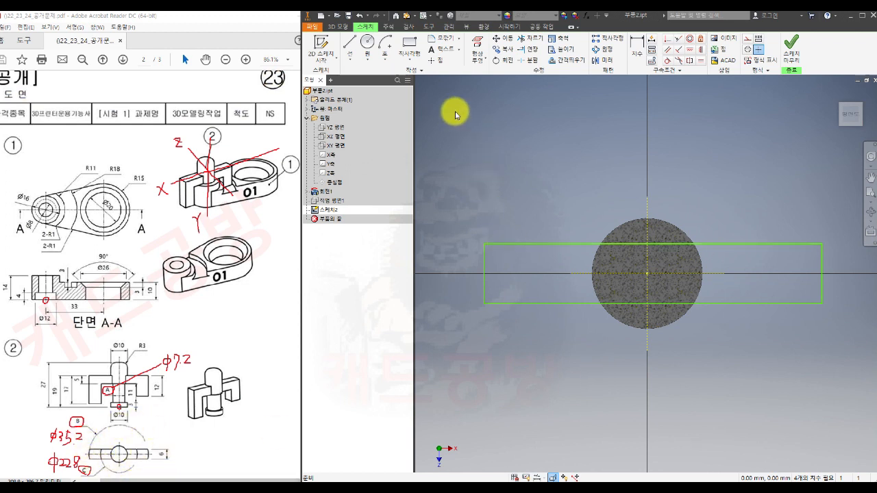
- Sketch a circle centred on the origin, larger than the pin's section but narrower than the rectangle's length
{"action": "left_click", "coordinate": [367, 43]}
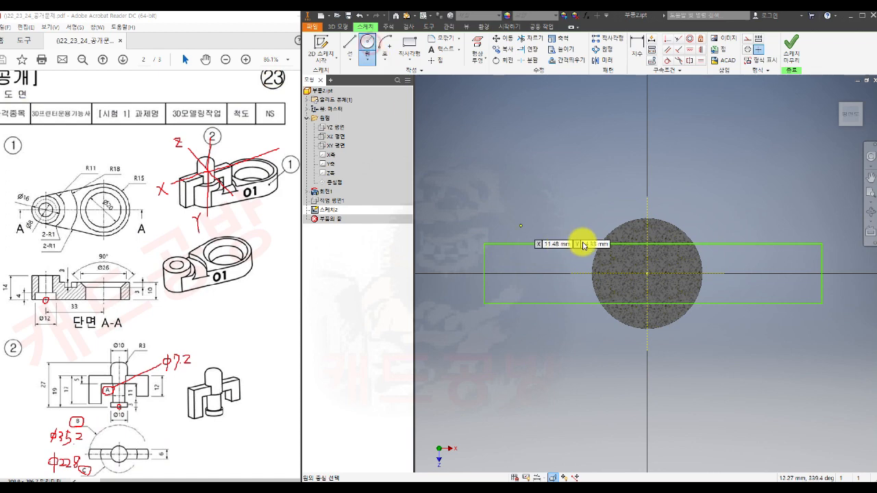
{"action": "left_click", "coordinate": [646, 274]}
{"action": "left_click", "coordinate": [690, 364]}
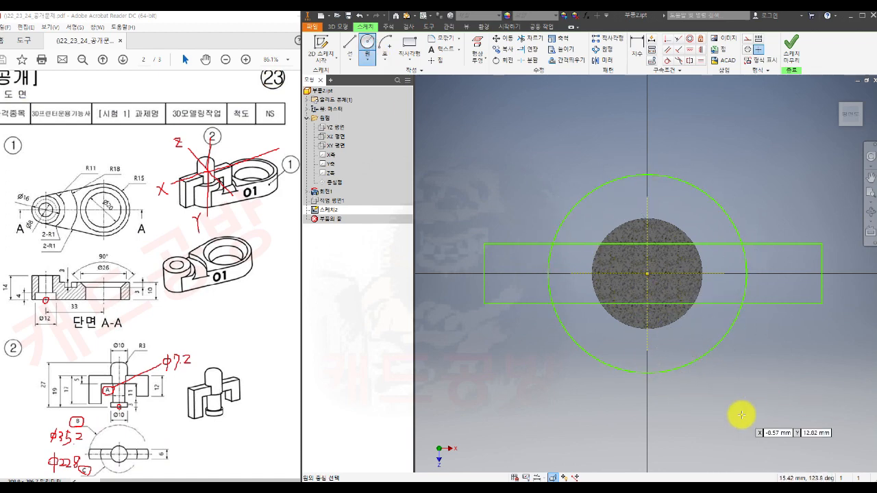
{"action": "key", "text": "Escape"}
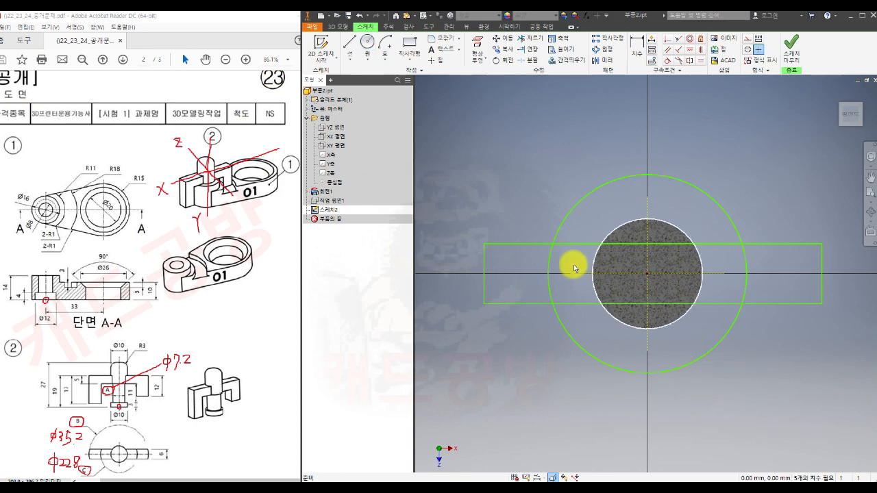
- Sketch a second, larger circle slightly off the origin and make it concentric with the first circle
{"action": "left_click", "coordinate": [373, 52]}
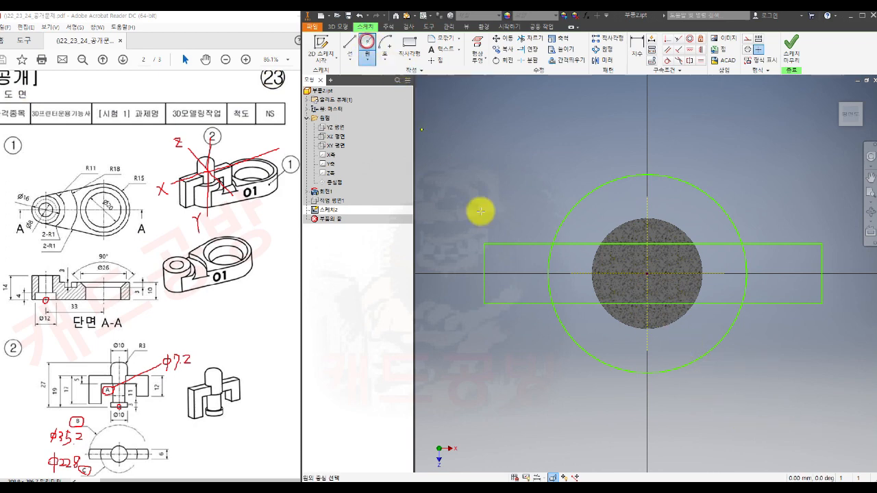
{"action": "left_click", "coordinate": [663, 290]}
{"action": "left_click", "coordinate": [719, 406]}
{"action": "left_click", "coordinate": [689, 39]}
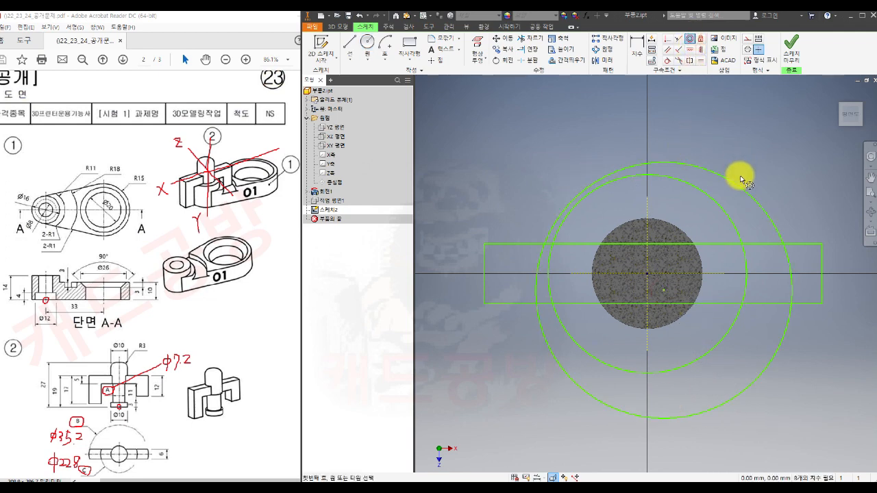
{"action": "left_click", "coordinate": [744, 188]}
{"action": "left_click", "coordinate": [724, 209]}
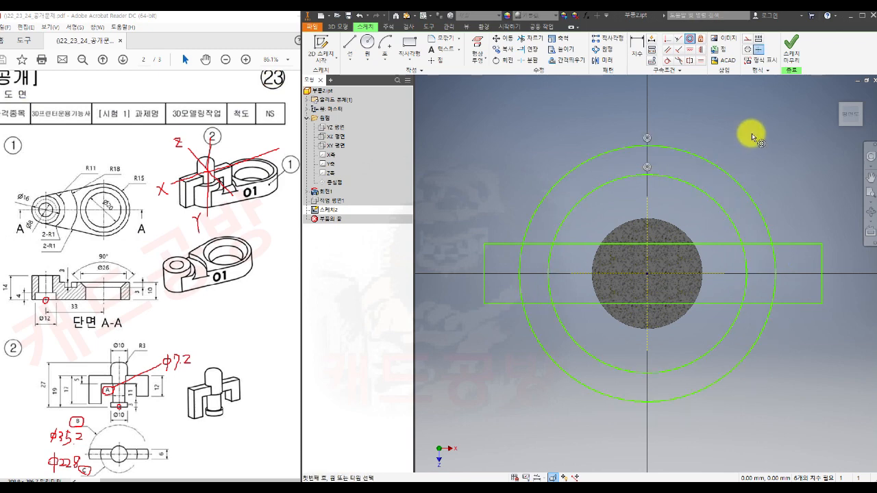
{"action": "key", "text": "Escape"}
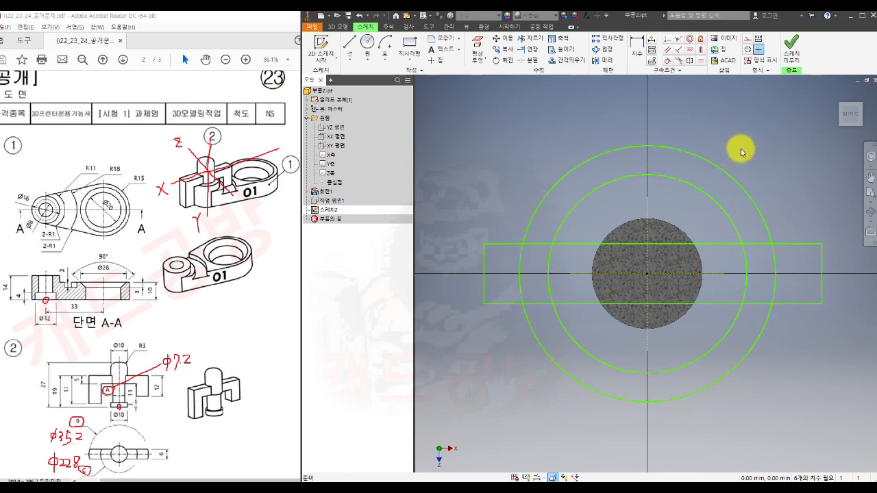
- Make the rectangle's two long edges symmetric about the projected X axis
{"action": "left_click", "coordinate": [690, 62]}
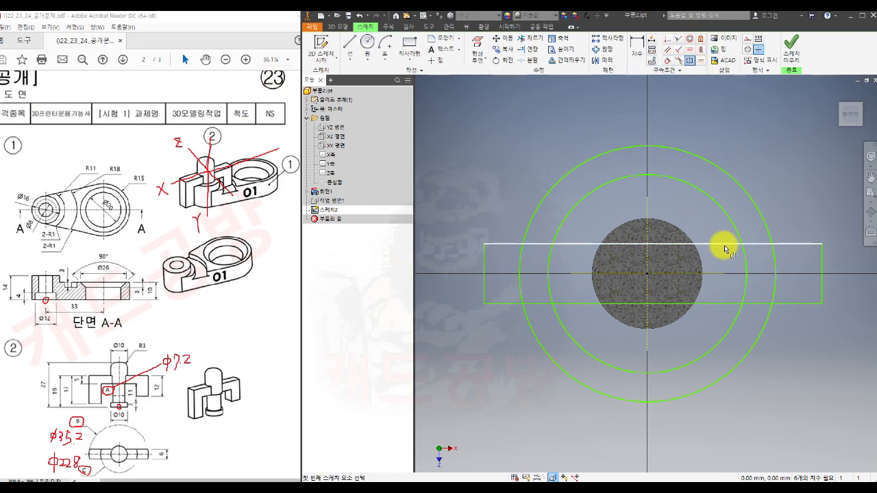
{"action": "left_click", "coordinate": [724, 244]}
{"action": "left_click", "coordinate": [724, 303]}
{"action": "left_click", "coordinate": [717, 274]}
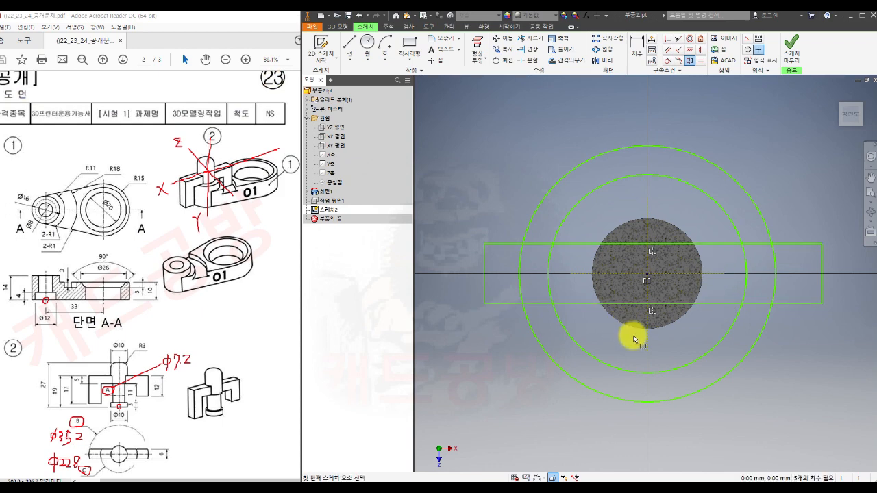
{"action": "key", "text": "Escape"}
- Make the rectangle's two short edges symmetric about the projected Z axis
{"action": "left_click", "coordinate": [689, 61]}
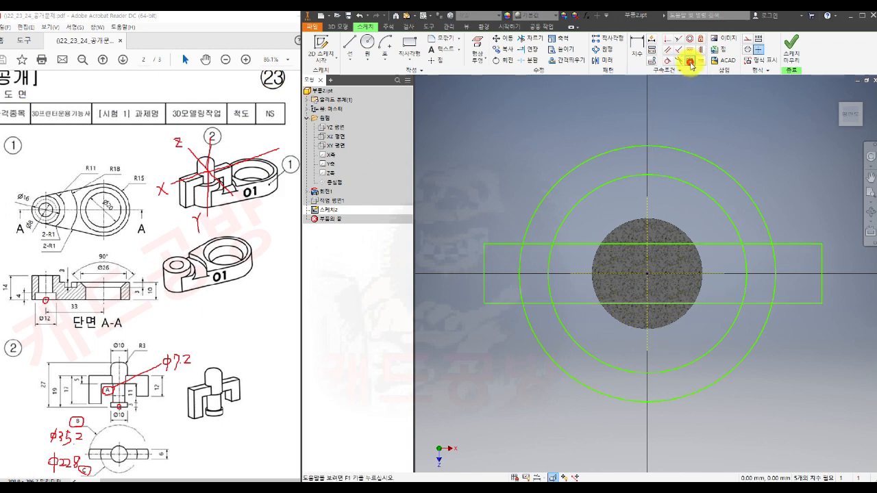
{"action": "left_click", "coordinate": [484, 251]}
{"action": "left_click", "coordinate": [821, 257]}
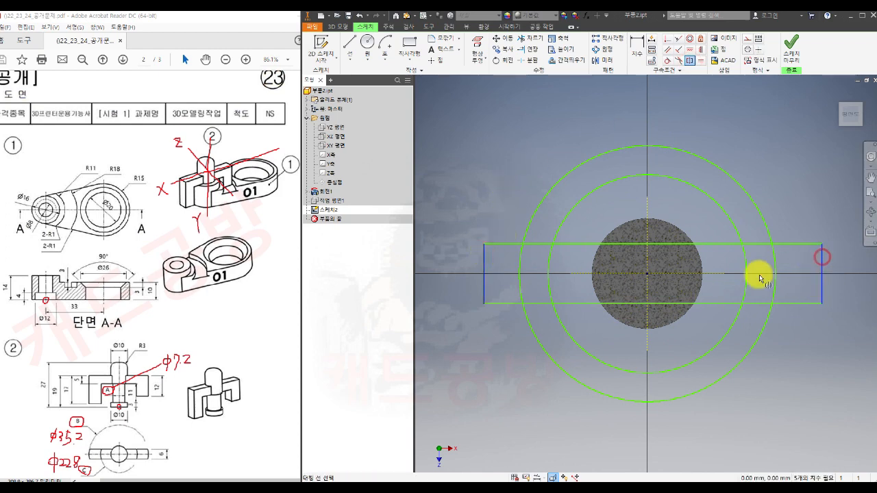
{"action": "left_click", "coordinate": [646, 256]}
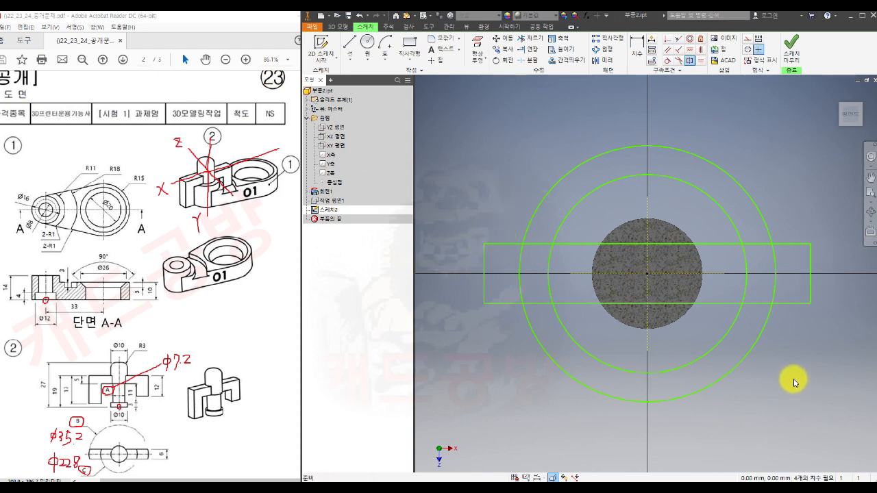
- Trim away both rectangle ends that stick out beyond the outer circle, including the short edges
{"action": "middle_click_drag", "start_coordinate": [795, 384], "coordinate": [784, 380]}
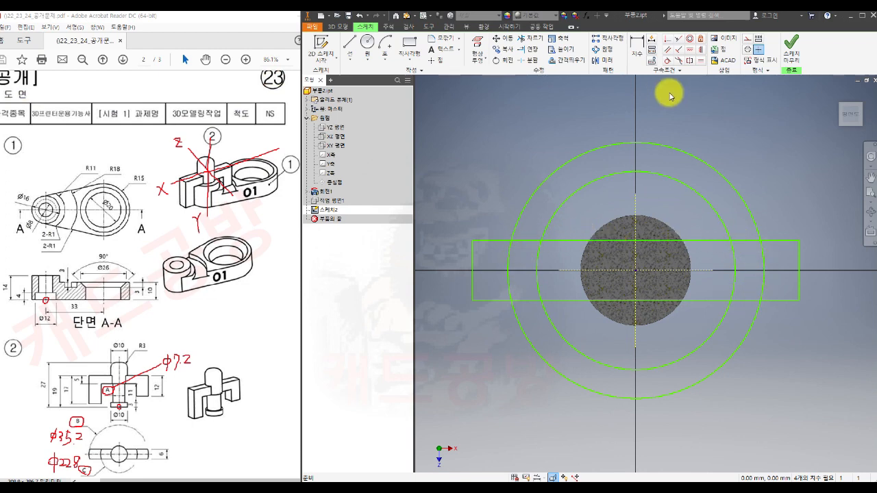
{"action": "left_click", "coordinate": [531, 39]}
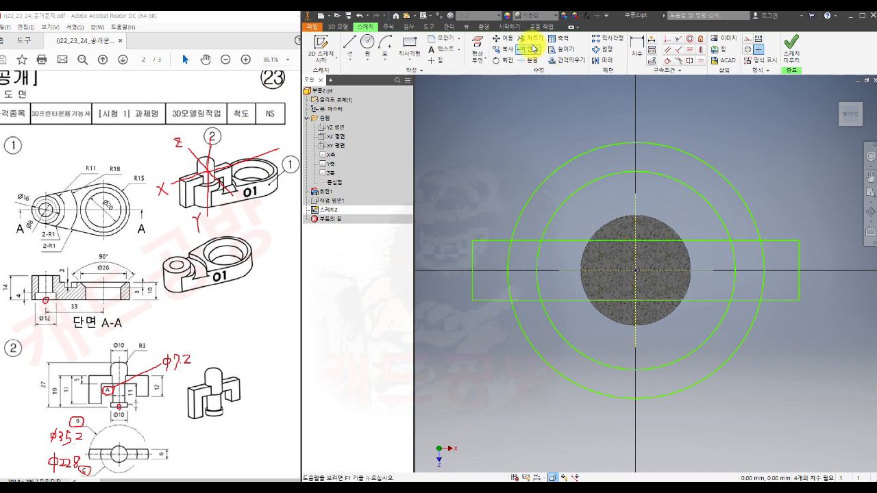
{"action": "left_click", "coordinate": [484, 241]}
{"action": "left_click", "coordinate": [472, 281]}
{"action": "left_click", "coordinate": [481, 299]}
{"action": "left_click", "coordinate": [794, 300]}
{"action": "left_click", "coordinate": [799, 278]}
{"action": "left_click", "coordinate": [790, 241]}
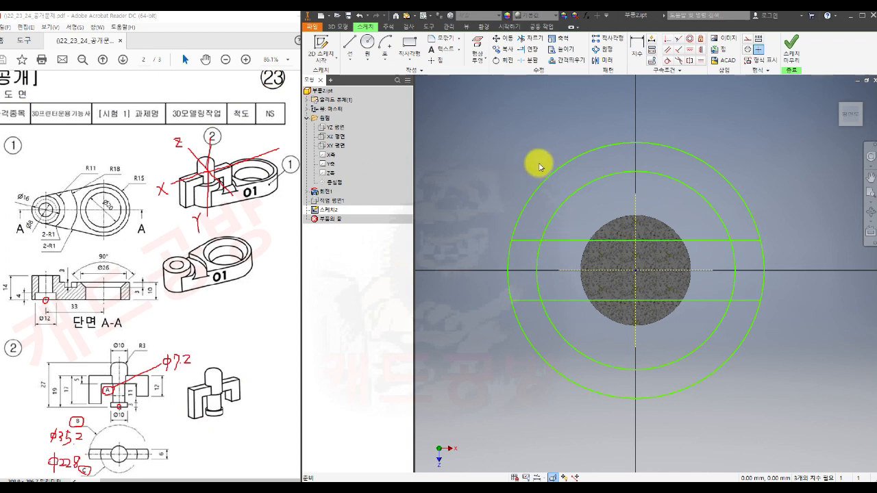
- Split the two long rectangle lines at their intersections with the inner circle on both sides
{"action": "left_click", "coordinate": [529, 61]}
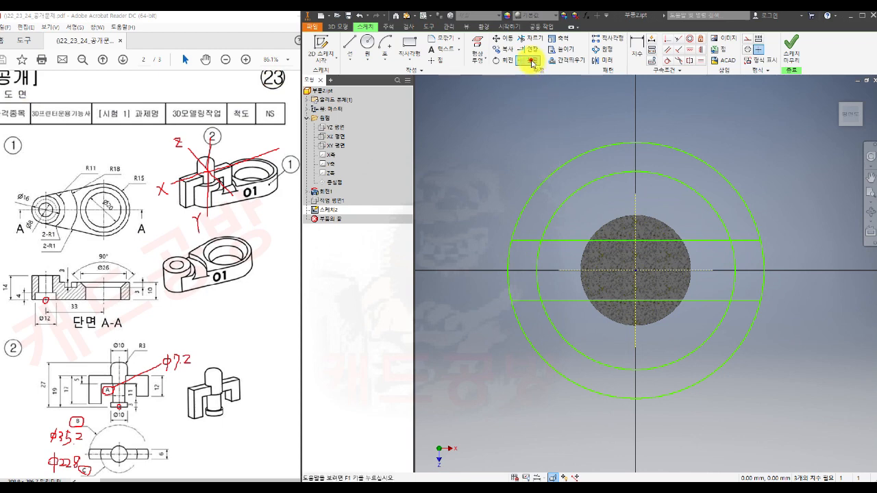
{"action": "left_click", "coordinate": [529, 241]}
{"action": "left_click", "coordinate": [525, 300]}
{"action": "left_click", "coordinate": [742, 300]}
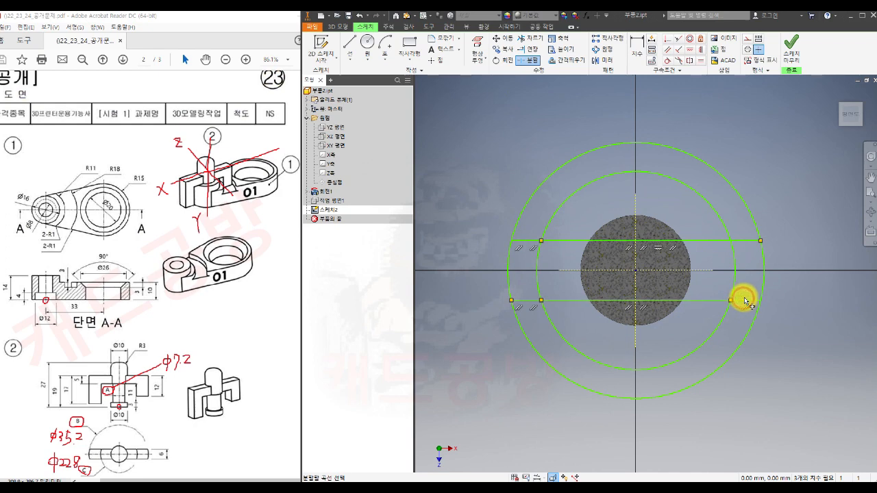
{"action": "left_click", "coordinate": [745, 241]}
{"action": "key", "text": "Escape"}
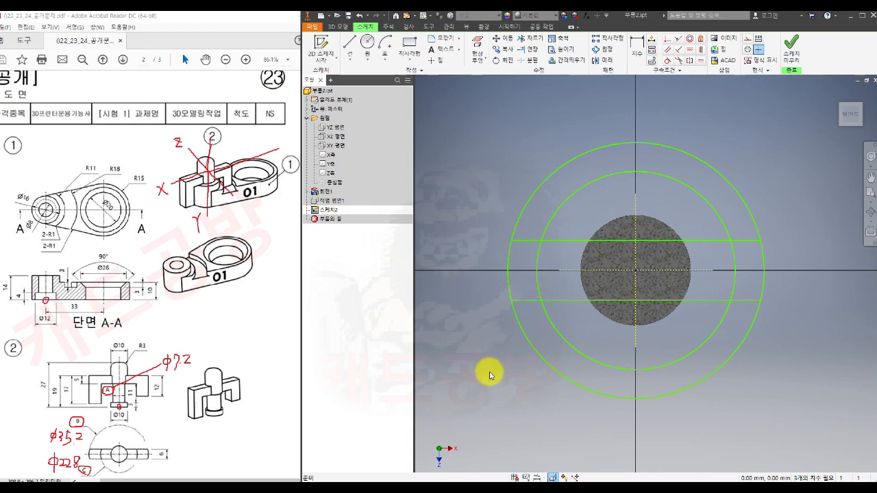
- Dimension the distance between the two long parallel lines as 6 mm
{"action": "left_click", "coordinate": [637, 53]}
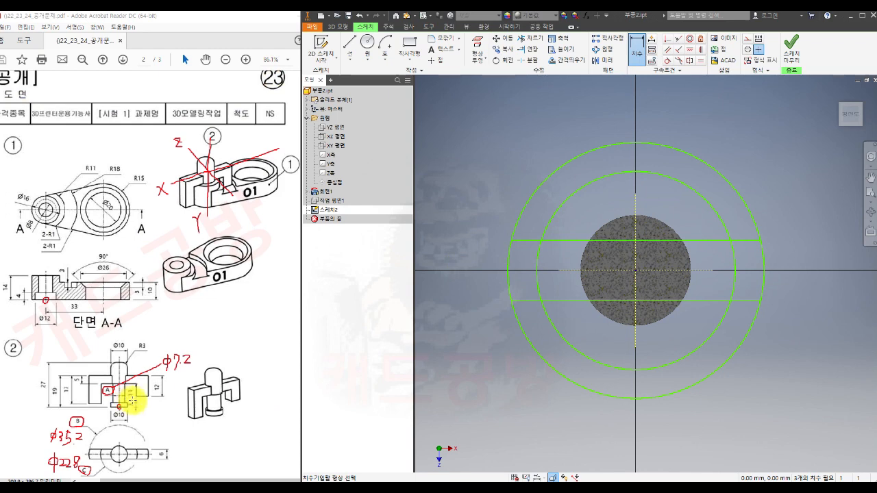
{"action": "left_click", "coordinate": [526, 242]}
{"action": "left_click", "coordinate": [525, 300]}
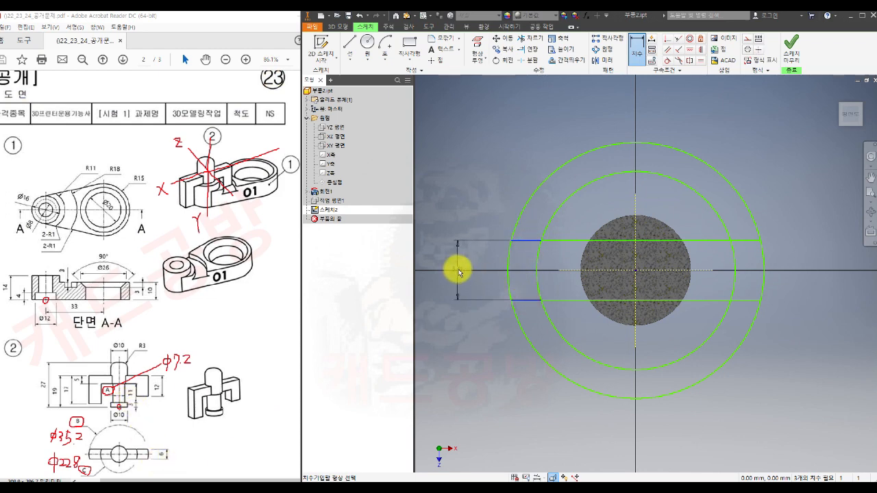
{"action": "left_click", "coordinate": [457, 269]}
{"action": "type", "text": "6"}
{"action": "key", "text": "Return"}
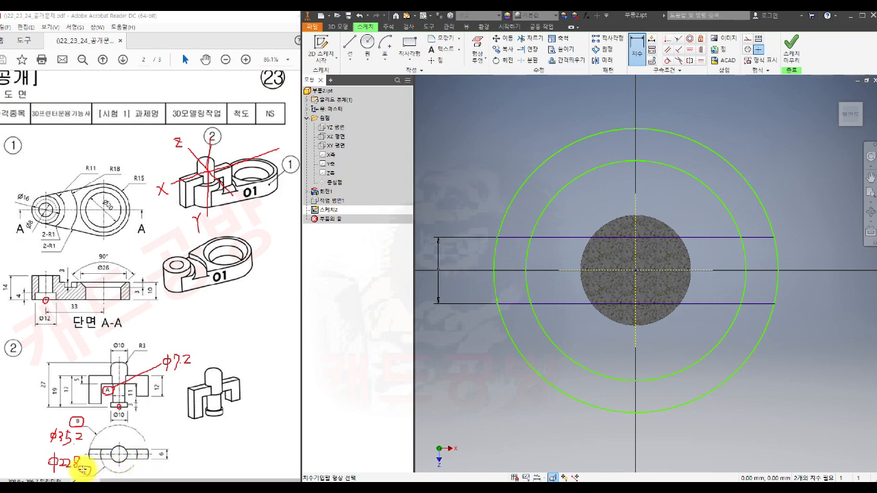
- Dimension the inner circle's diameter as 22.8 mm
{"action": "left_click", "coordinate": [573, 358]}
{"action": "left_click", "coordinate": [583, 350]}
{"action": "type", "text": "22"}
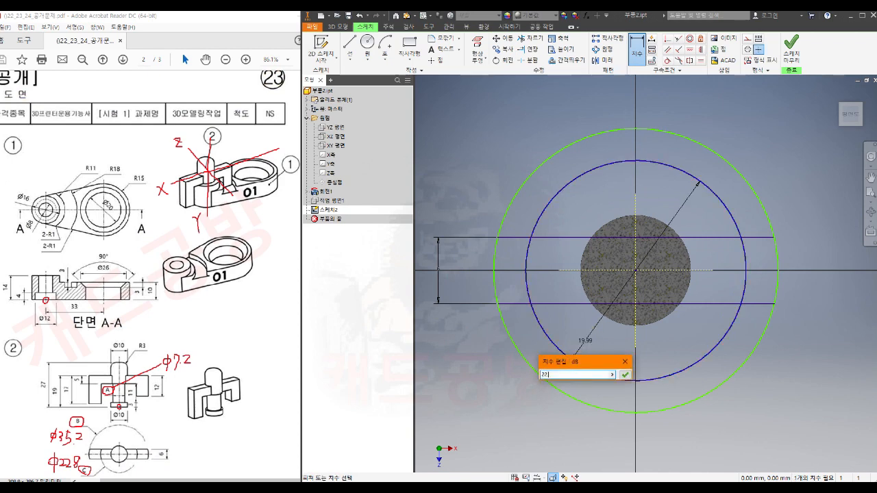
{"action": "key", "text": "Return"}
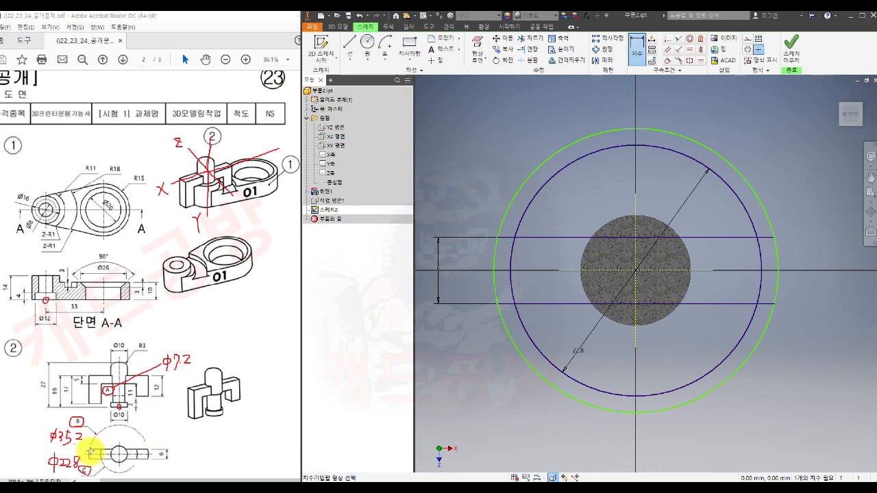
- Dimension the outer circle's diameter as 35.2 mm
{"action": "left_click", "coordinate": [528, 186]}
{"action": "left_click", "coordinate": [556, 200]}
{"action": "type", "text": "3"}
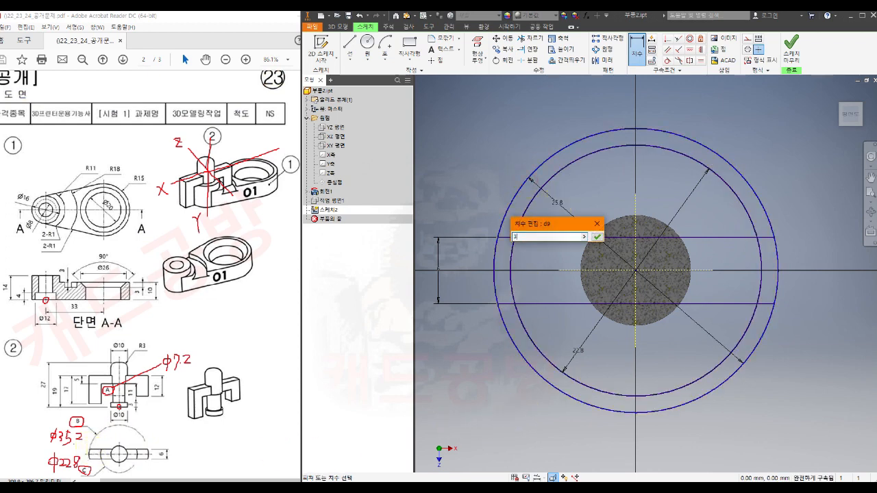
{"action": "type", "text": "5.2"}
{"action": "key", "text": "Return"}
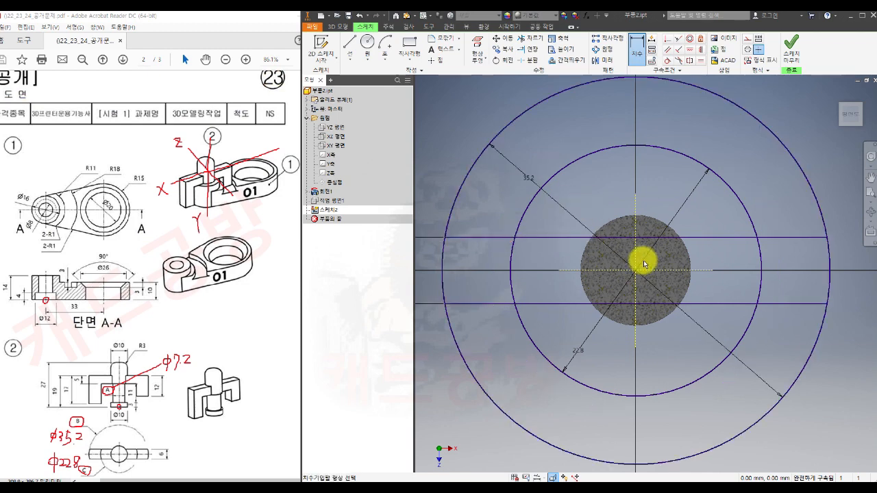
{"action": "scroll", "coordinate": [646, 256], "scroll_direction": "down", "scroll_amount": 2}
{"action": "key", "text": "Escape"}
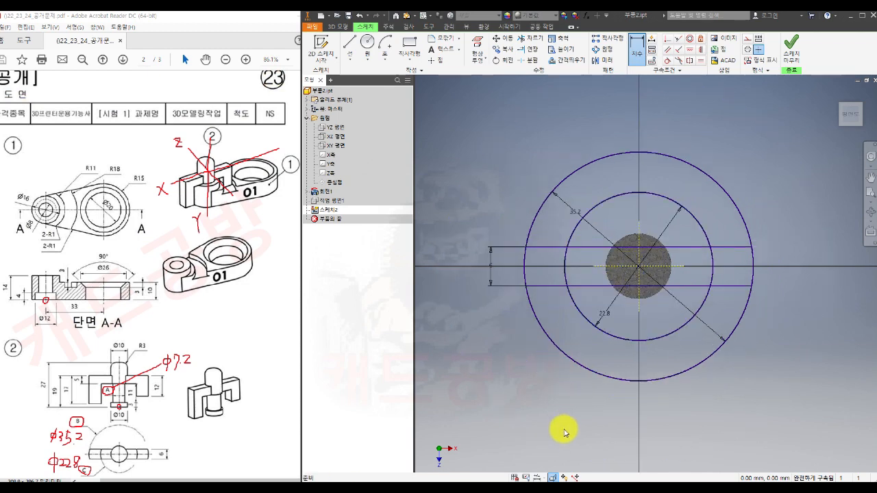
- Finish the sketch and extrude the strip inside the inner circle 5 mm downward, joined to the pin
{"action": "left_click", "coordinate": [791, 52]}
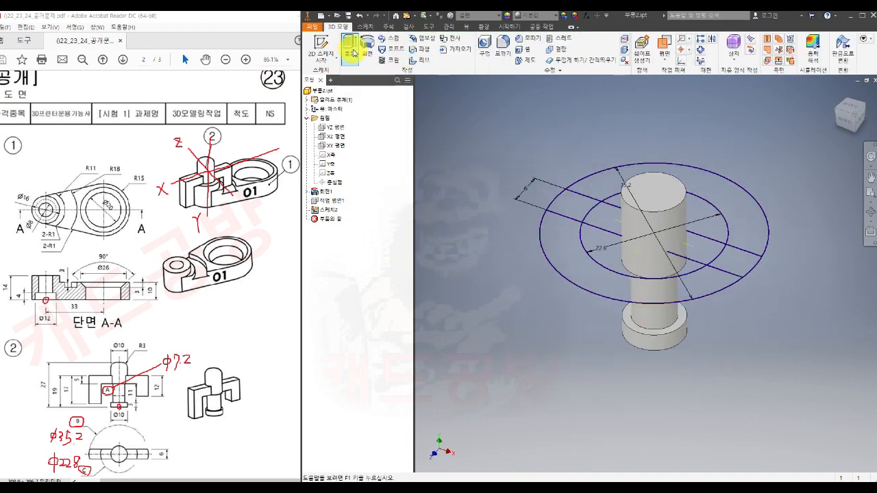
{"action": "left_click", "coordinate": [350, 47]}
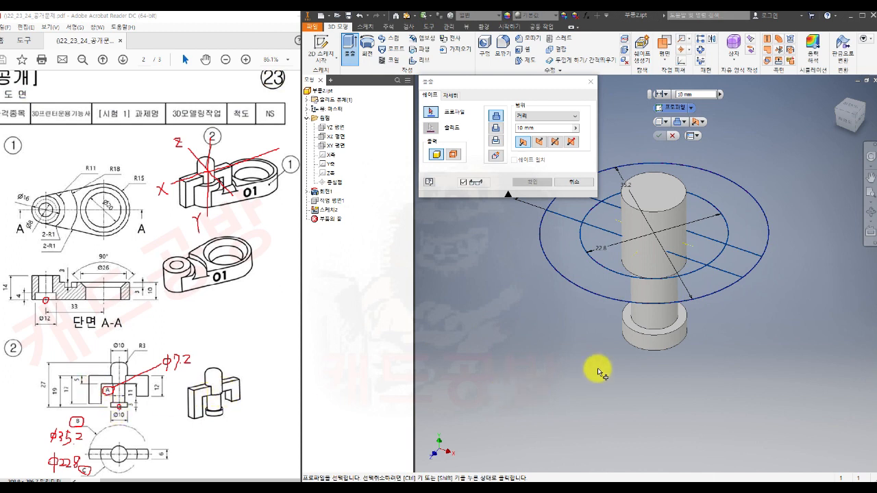
{"action": "left_click", "coordinate": [702, 254]}
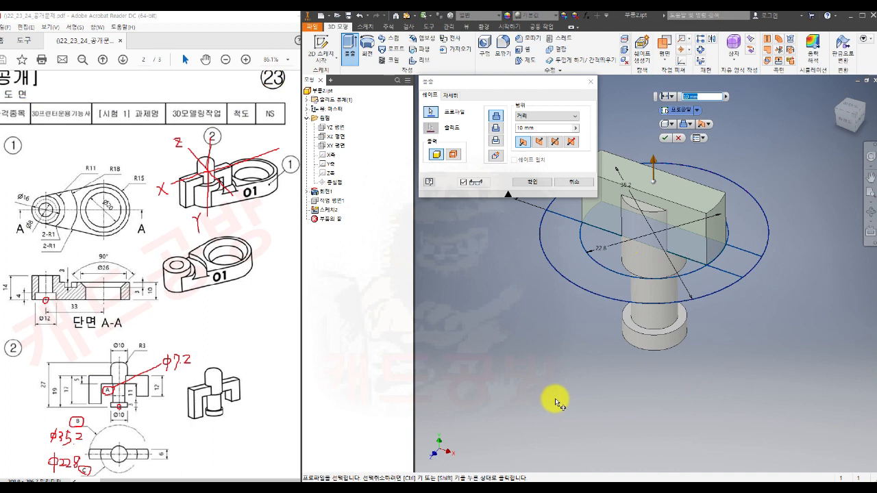
{"action": "middle_click_drag", "start_coordinate": [562, 377], "coordinate": [622, 388]}
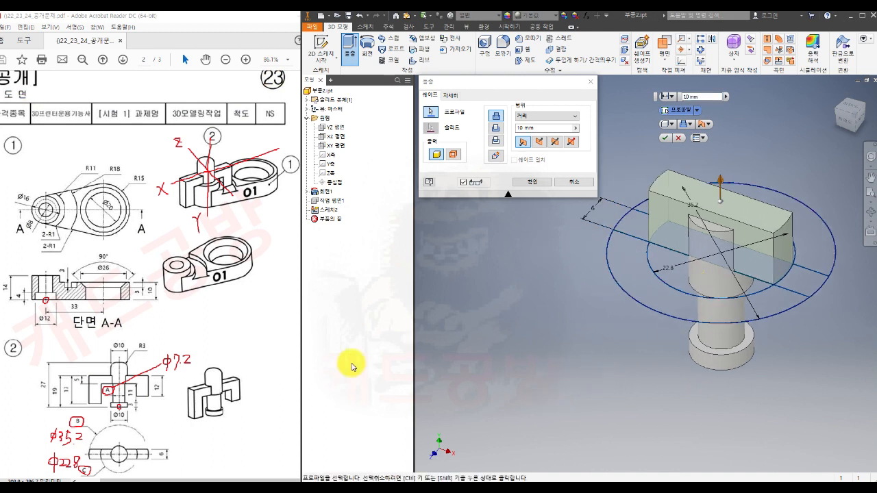
{"action": "left_click", "coordinate": [540, 141]}
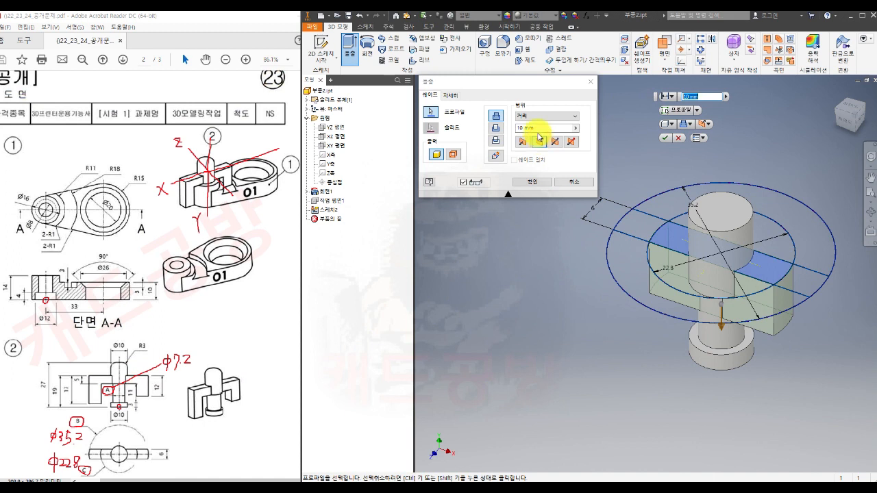
{"action": "left_click", "coordinate": [527, 128]}
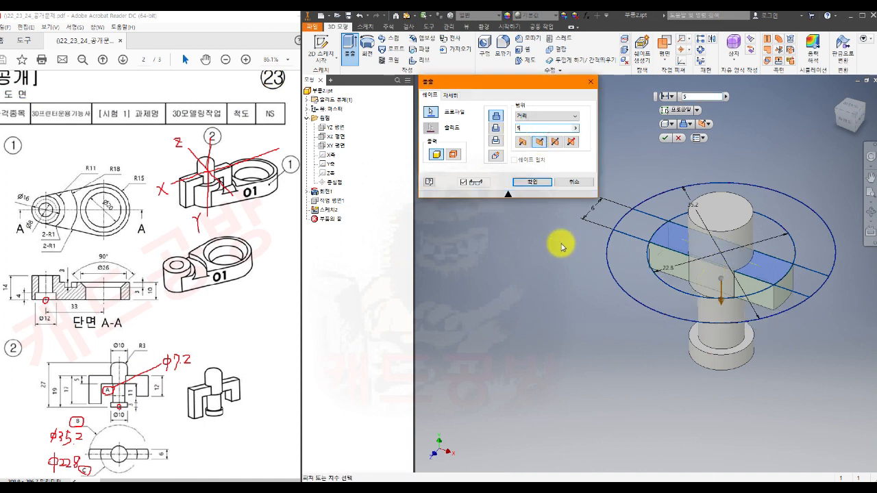
{"action": "left_click", "coordinate": [531, 183]}
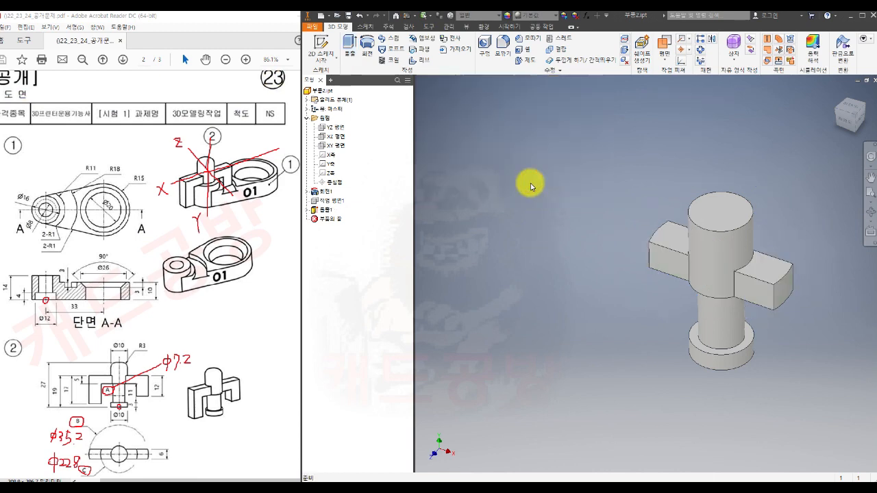
- Share the sketch consumed by the 5 mm arm extrusion so its other profiles are reusable
{"action": "left_click", "coordinate": [307, 211]}
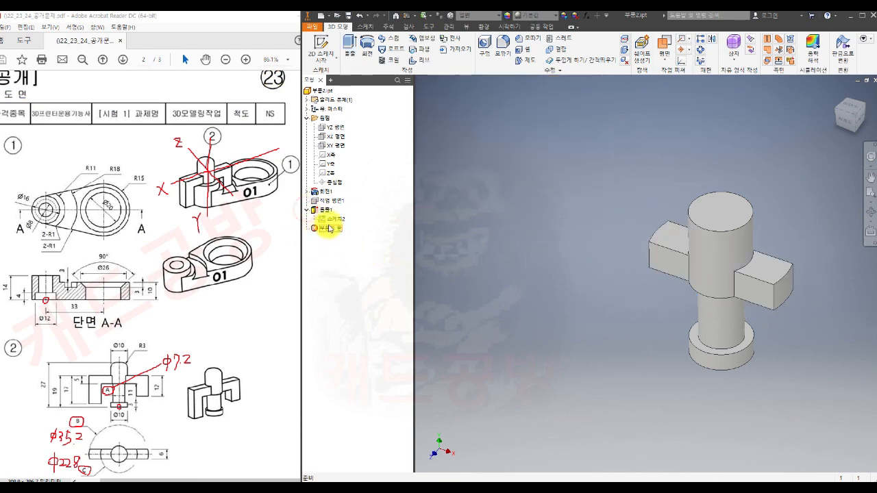
{"action": "right_click", "coordinate": [340, 220]}
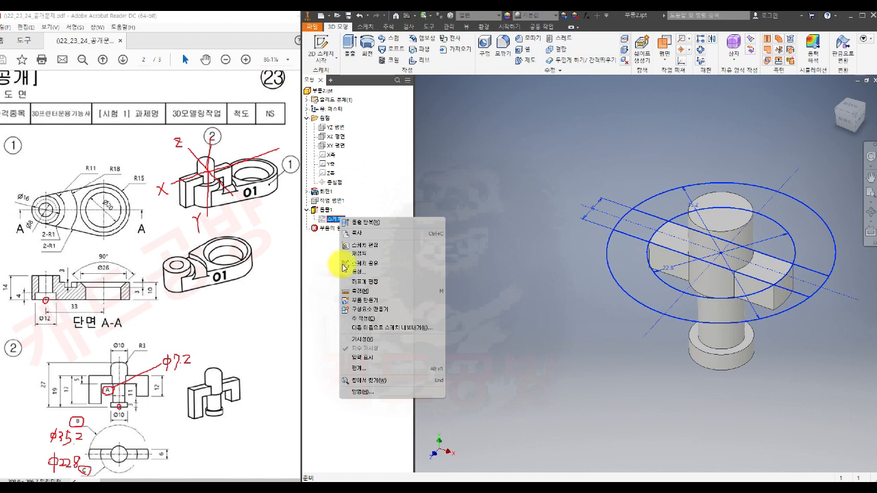
{"action": "left_click", "coordinate": [363, 263]}
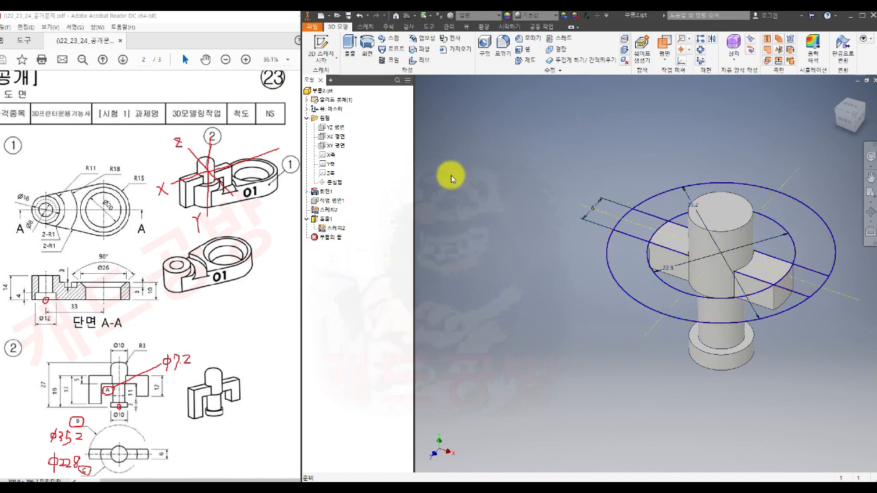
- Extrude the strip segment between the two circles on the positive X side 12 mm downward
{"action": "left_click", "coordinate": [350, 47]}
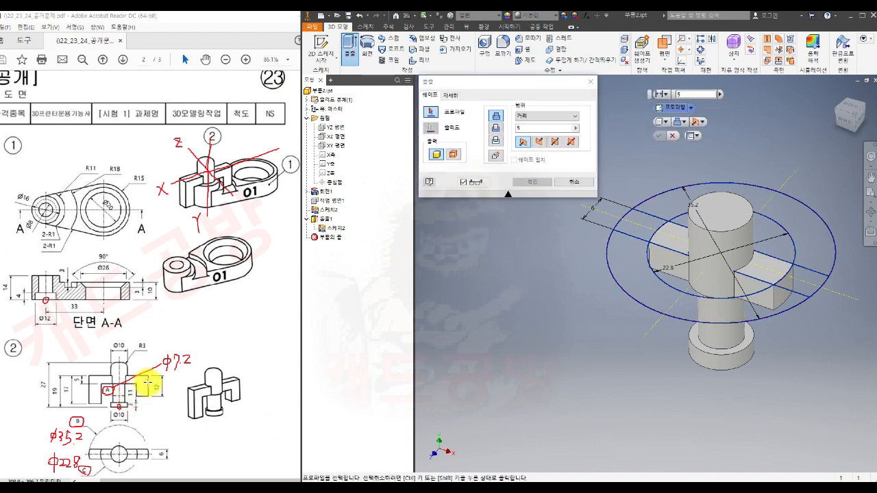
{"action": "left_click", "coordinate": [797, 286]}
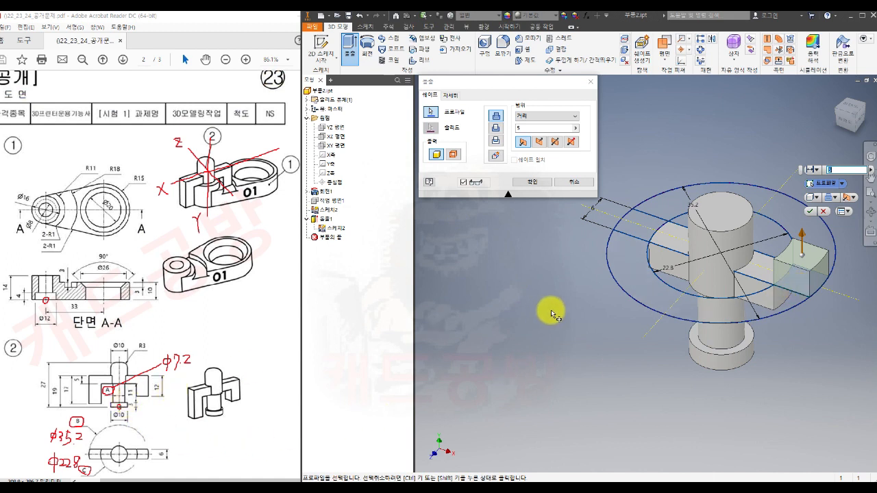
{"action": "left_click", "coordinate": [545, 146]}
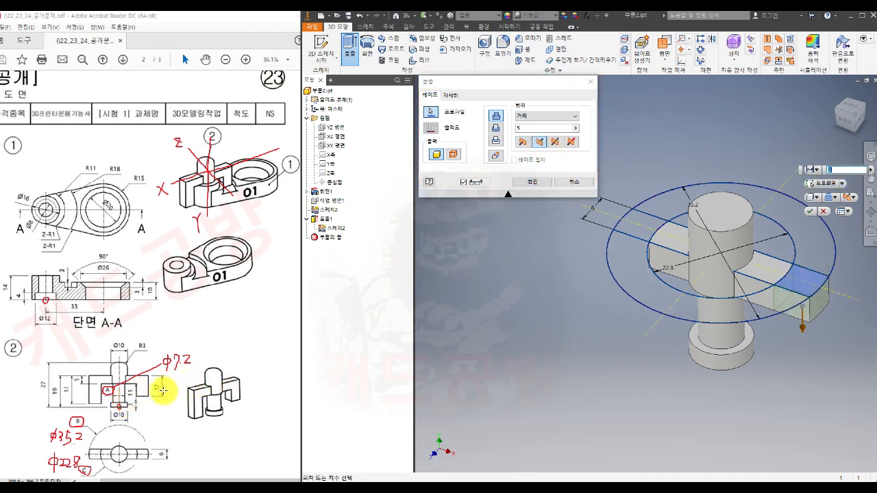
{"action": "left_click", "coordinate": [519, 128]}
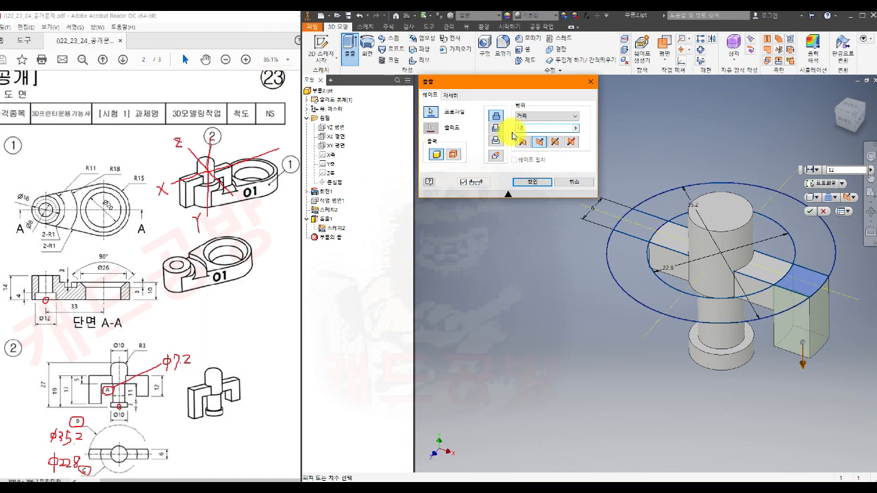
{"action": "left_click", "coordinate": [529, 184]}
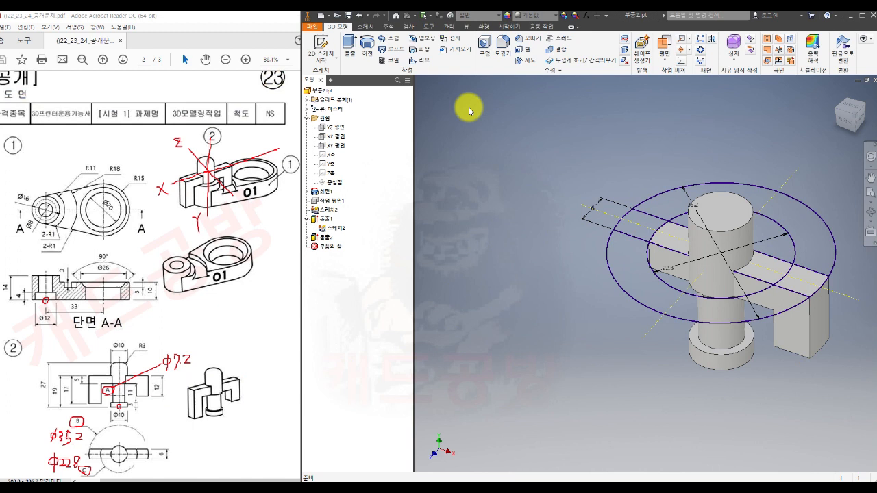
- Extrude the strip segment between the two circles on the negative X side 17 mm downward
{"action": "left_click", "coordinate": [350, 42]}
{"action": "left_click", "coordinate": [623, 229]}
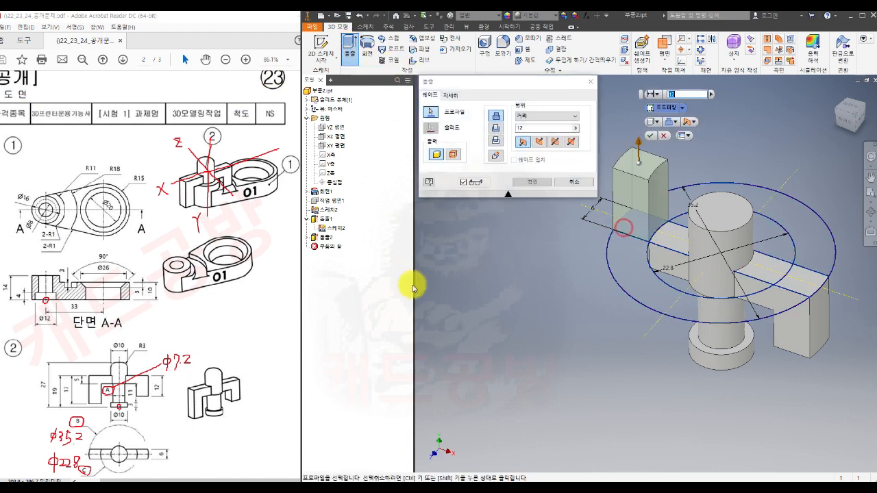
{"action": "left_click", "coordinate": [539, 141]}
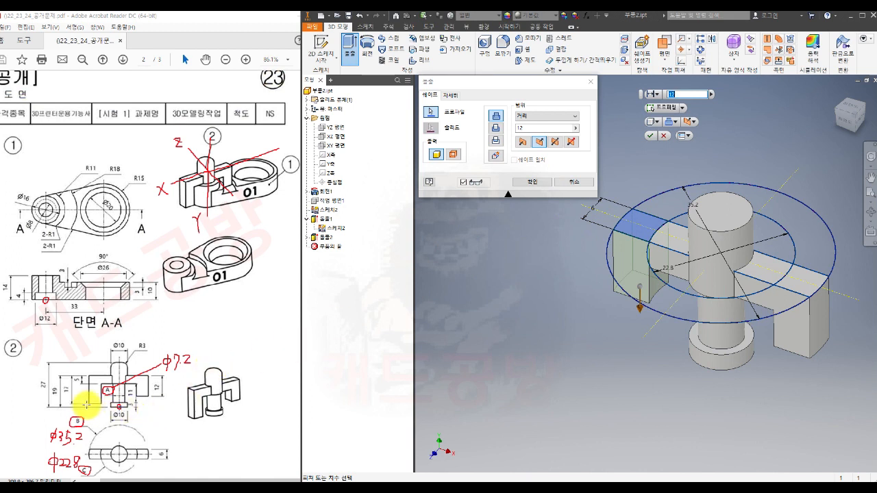
{"action": "left_click", "coordinate": [531, 127]}
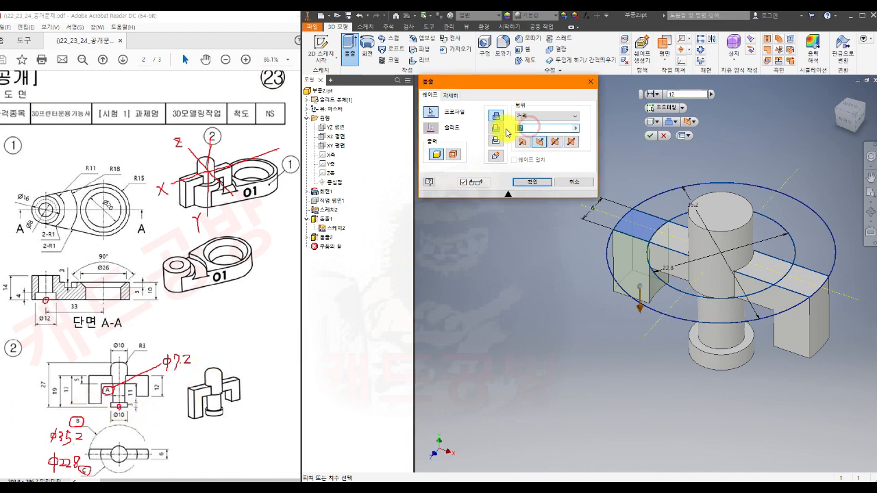
{"action": "type", "text": "17"}
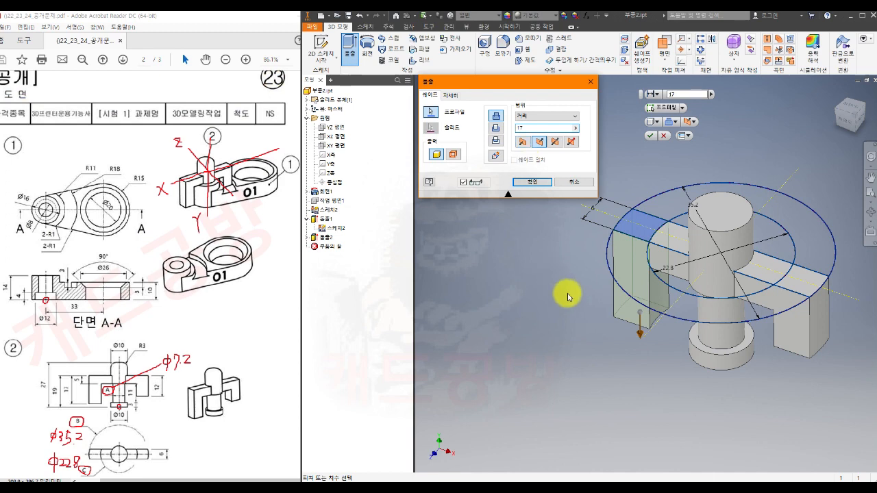
{"action": "left_click", "coordinate": [529, 183]}
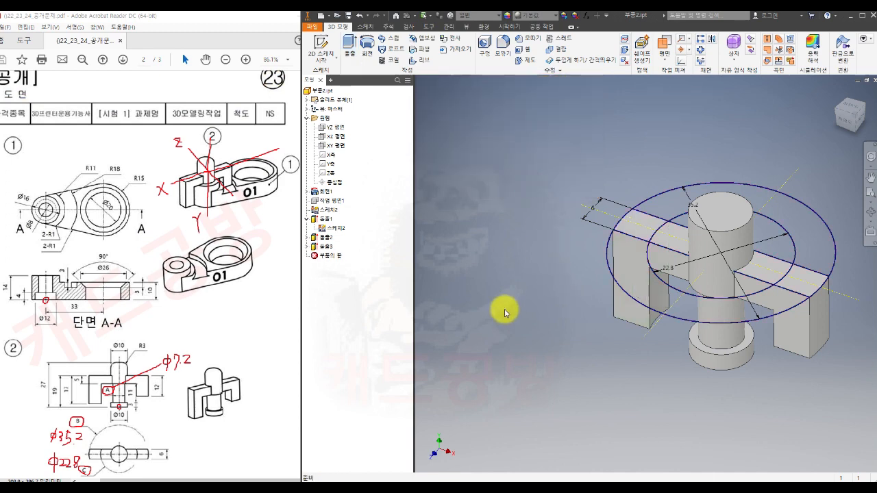
- Hide the shared arm sketch and collapse the first extrusion in the model tree
{"action": "right_click", "coordinate": [329, 211]}
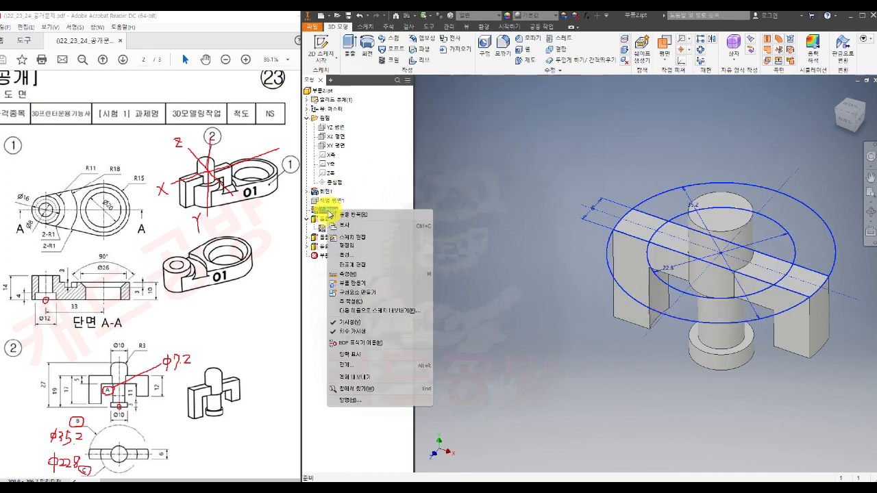
{"action": "left_click", "coordinate": [339, 322]}
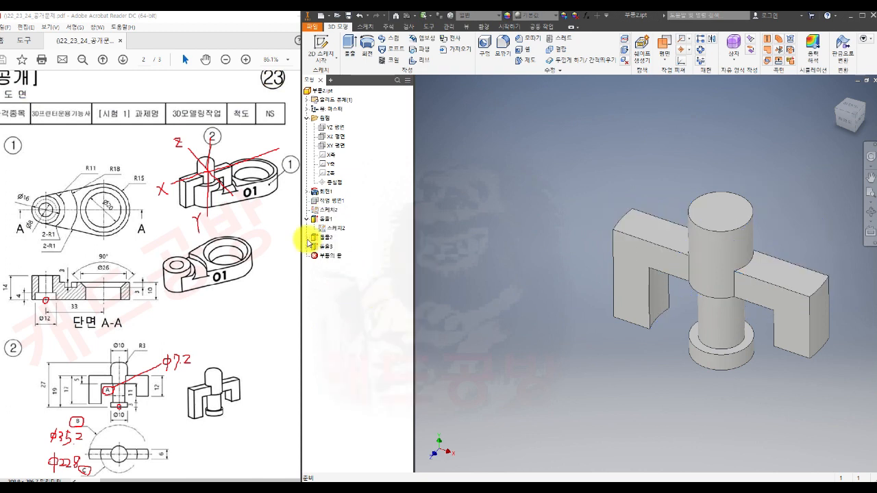
{"action": "left_click", "coordinate": [307, 219]}
- Fillet the upper circular edge of the pin with a 3 mm radius
{"action": "middle_click_drag", "start_coordinate": [671, 371], "coordinate": [651, 274]}
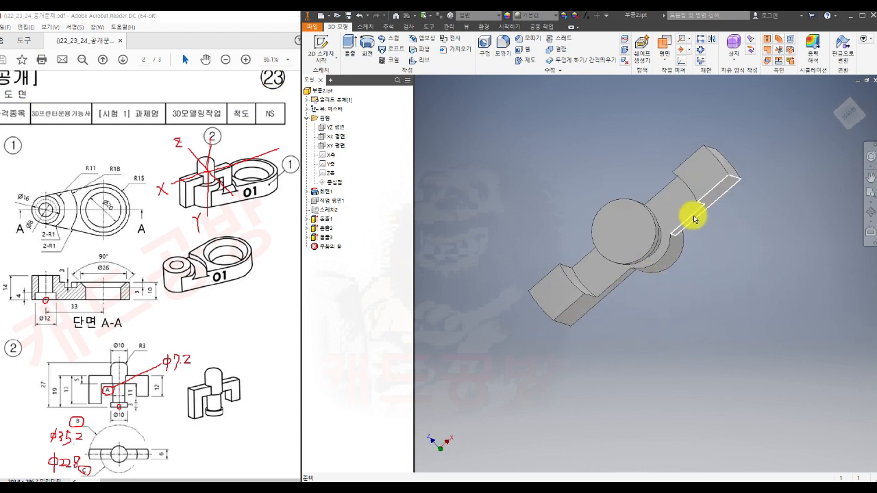
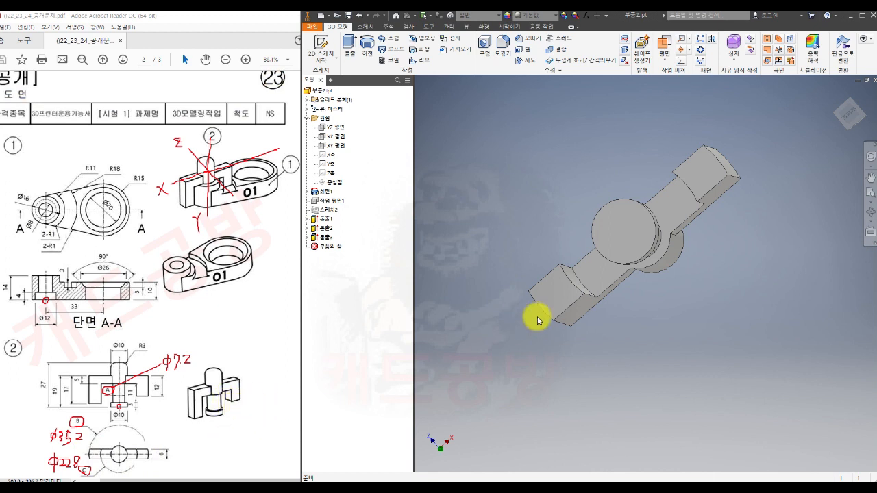
{"action": "middle_click_drag", "start_coordinate": [590, 194], "coordinate": [630, 285], "text": "shift"}
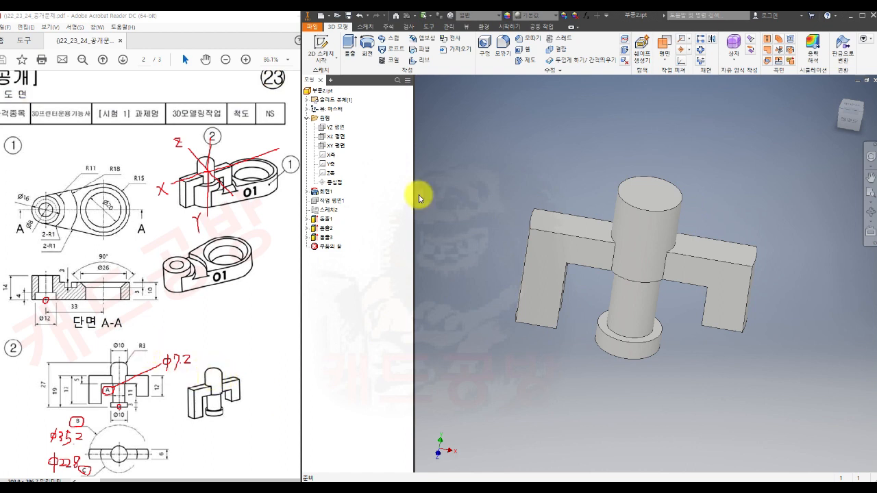
{"action": "left_click", "coordinate": [505, 48]}
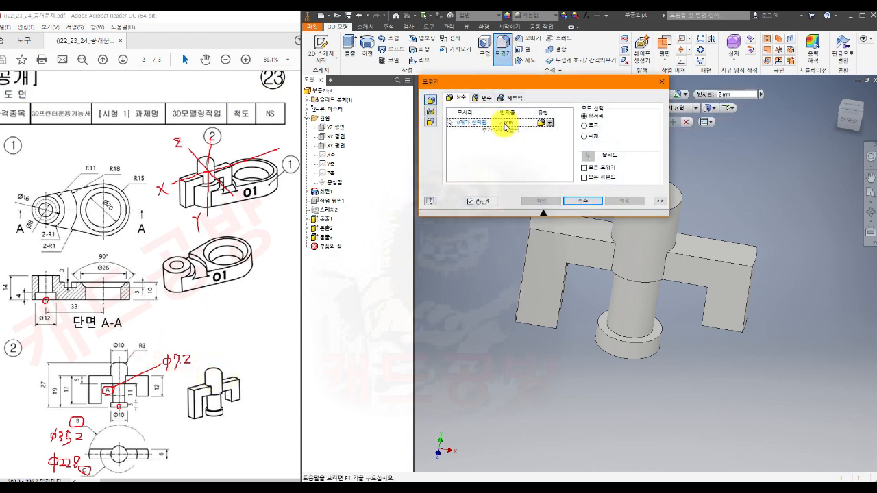
{"action": "type", "text": "3"}
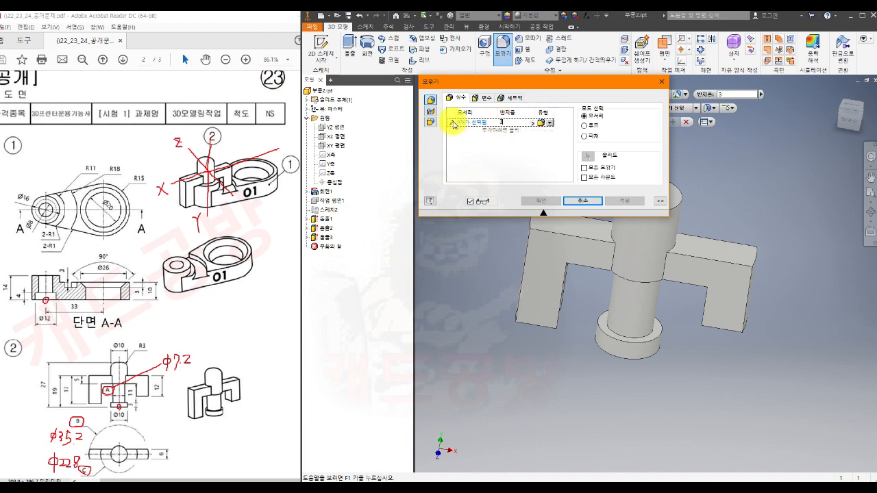
{"action": "middle_click_drag", "start_coordinate": [468, 259], "coordinate": [509, 294]}
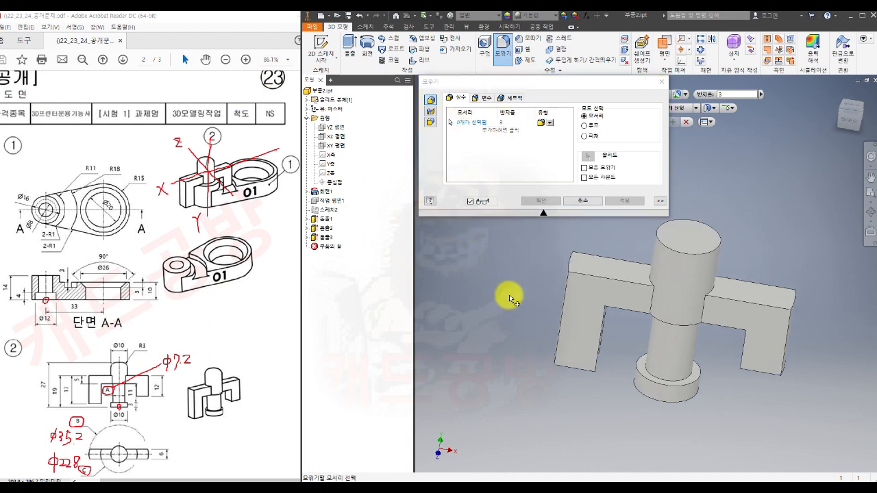
{"action": "left_click", "coordinate": [720, 240]}
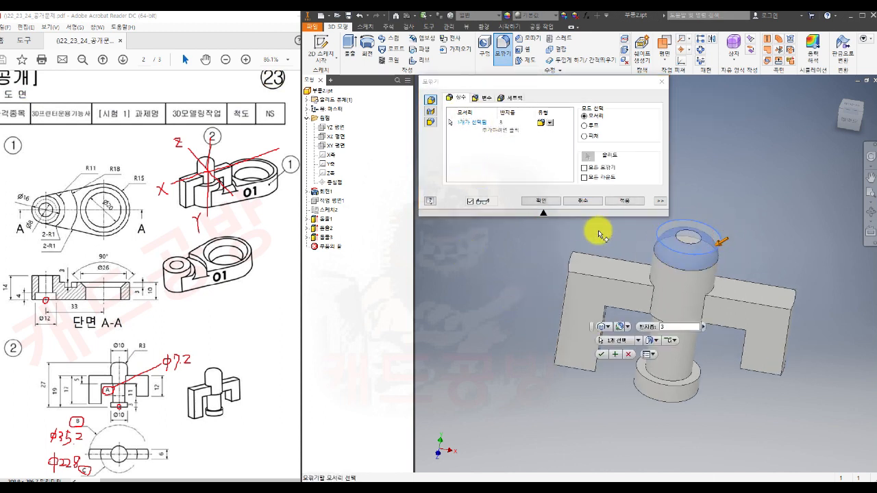
{"action": "left_click", "coordinate": [541, 200]}
- Show the finished pin in an isometric view with the longer arm in front and close the part file
{"action": "key", "text": "F5"}
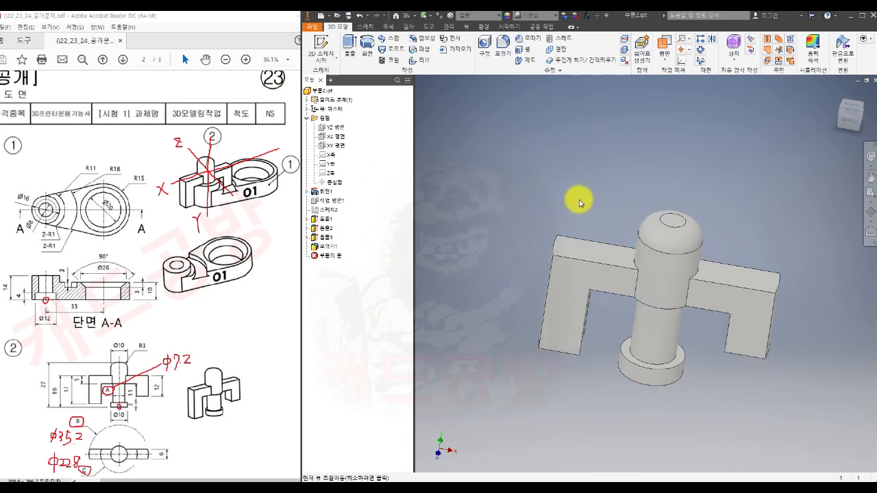
{"action": "left_click", "coordinate": [835, 92]}
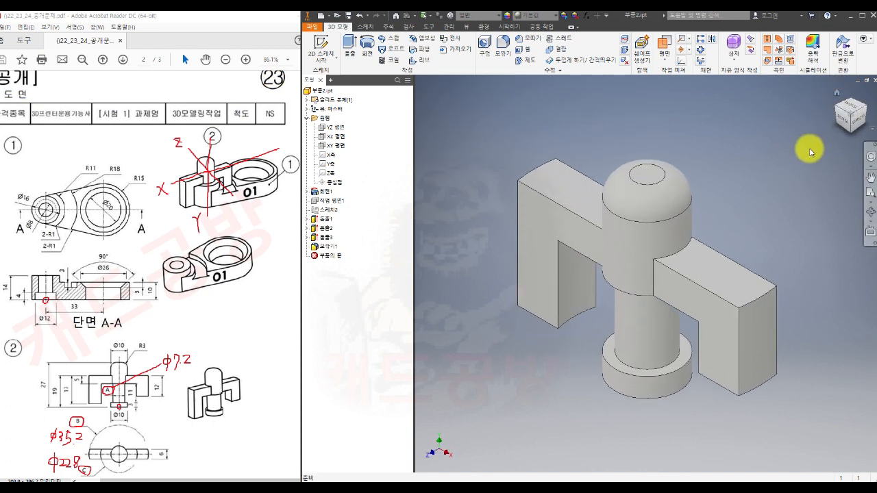
{"action": "left_click", "coordinate": [837, 109]}
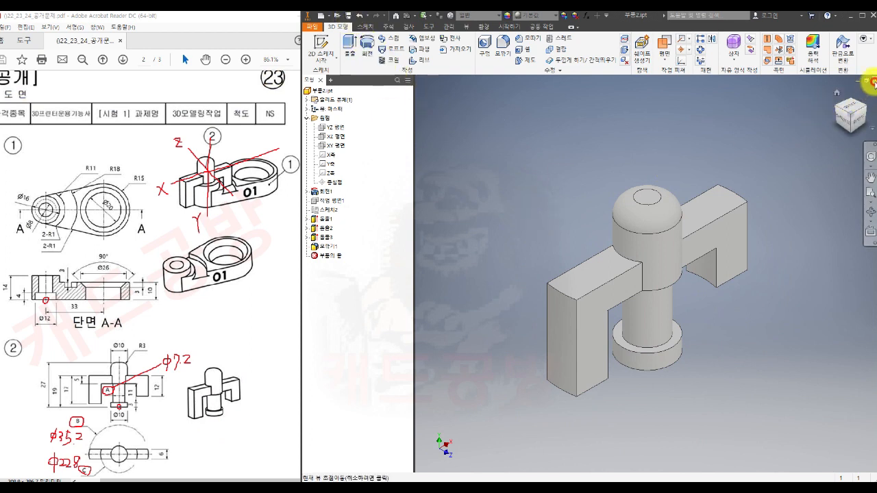
{"action": "left_click", "coordinate": [870, 82]}
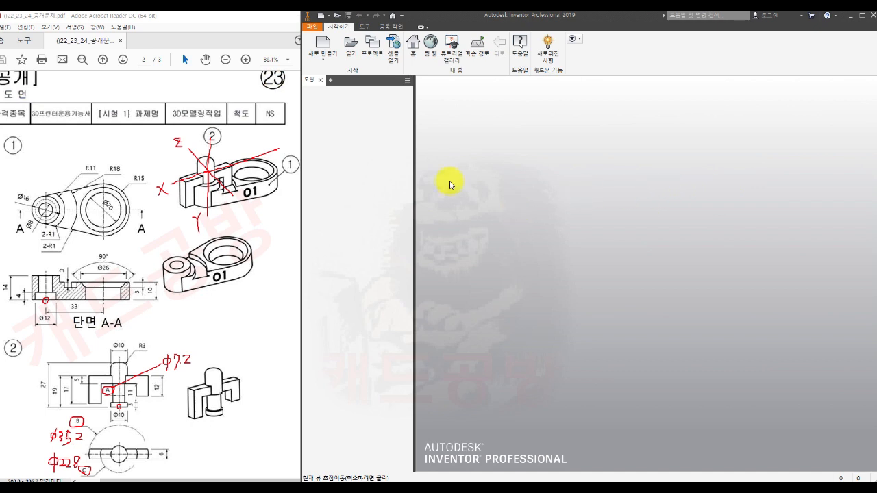
- Create a new assembly file from the SM templates.iam template in the Works folder
{"action": "left_click", "coordinate": [322, 47]}
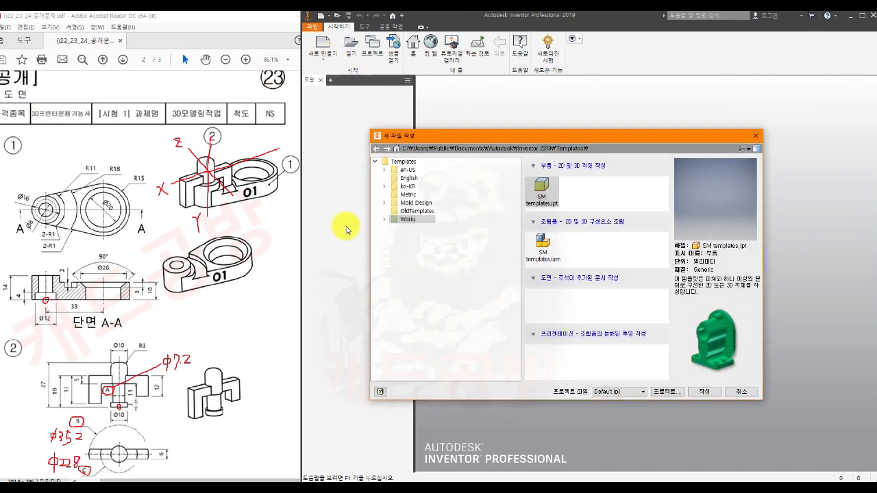
{"action": "left_click", "coordinate": [541, 246]}
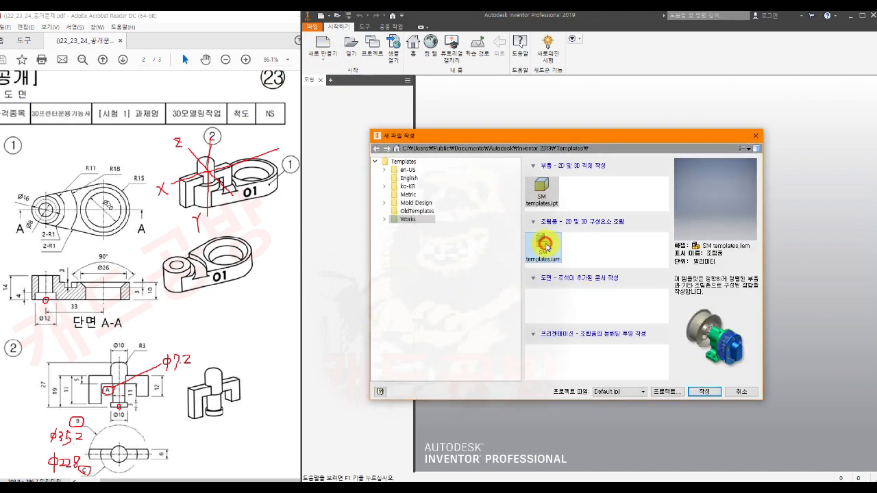
{"action": "left_click", "coordinate": [706, 392]}
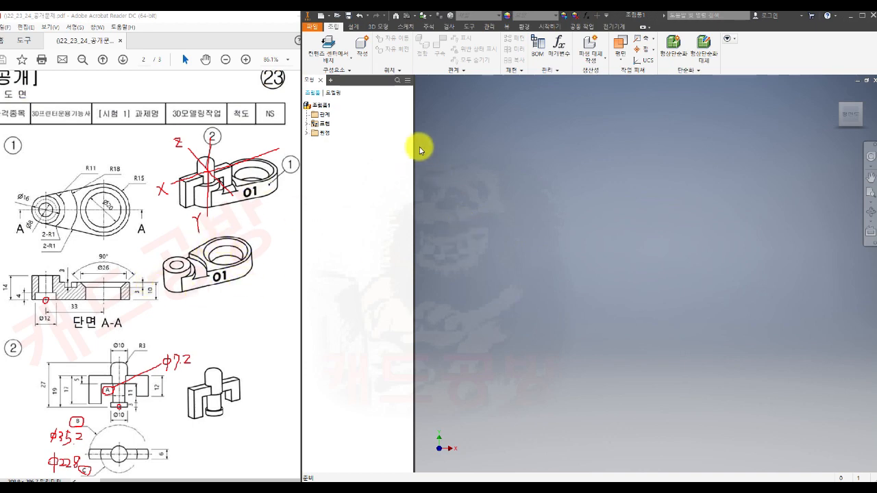
- Place one instance of 부품1.ipt in the assembly, grounded at the origin
{"action": "left_click", "coordinate": [349, 61]}
{"action": "left_click", "coordinate": [347, 76]}
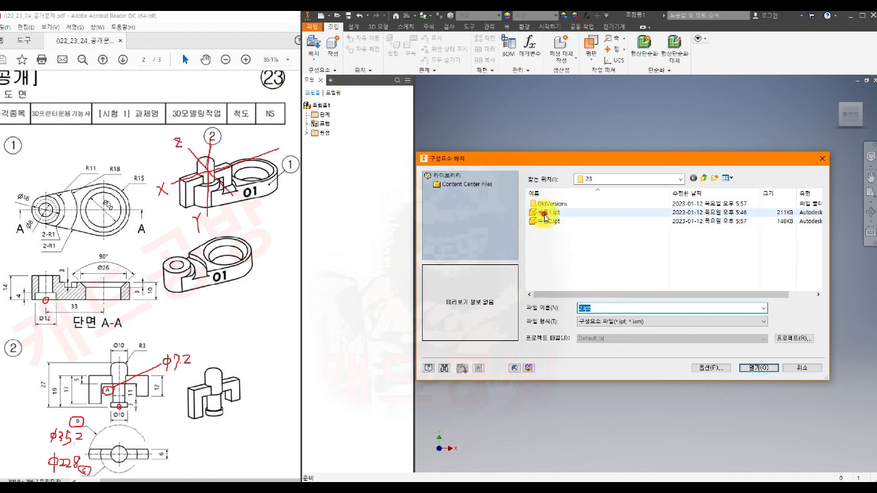
{"action": "left_click", "coordinate": [543, 213]}
{"action": "left_click", "coordinate": [757, 369]}
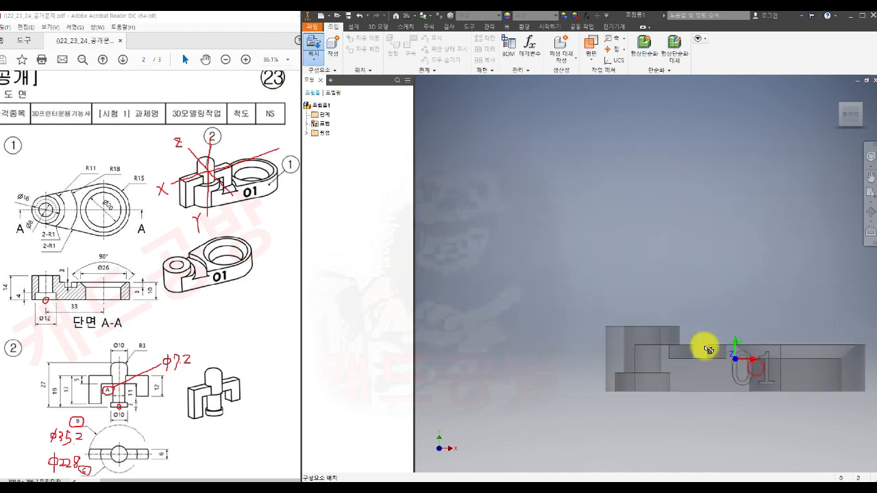
{"action": "right_click", "coordinate": [641, 259]}
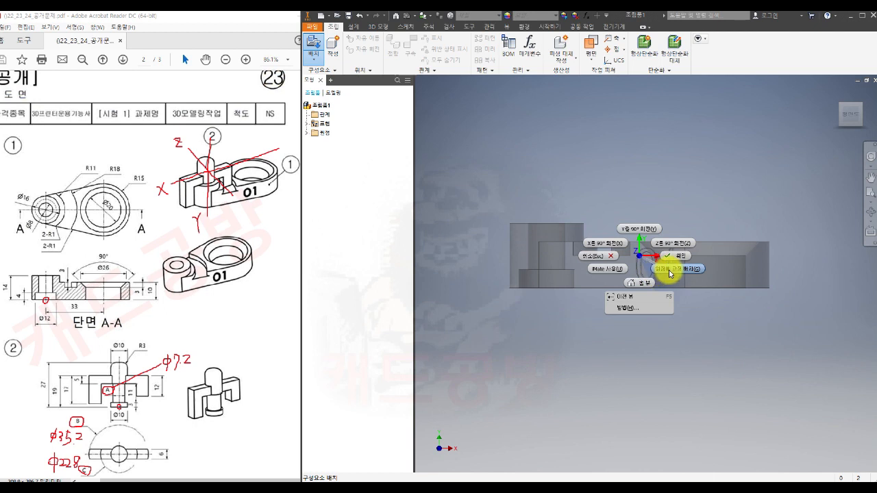
{"action": "left_click", "coordinate": [668, 268]}
{"action": "key", "text": "Escape"}
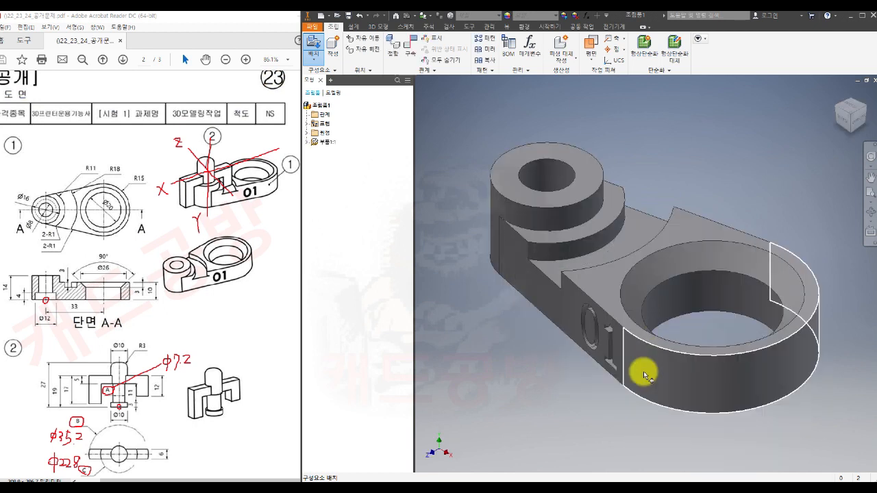
- Place one instance of 부품2.ipt just above the small ring of the grounded part
{"action": "middle_click_drag", "start_coordinate": [556, 359], "coordinate": [589, 371]}
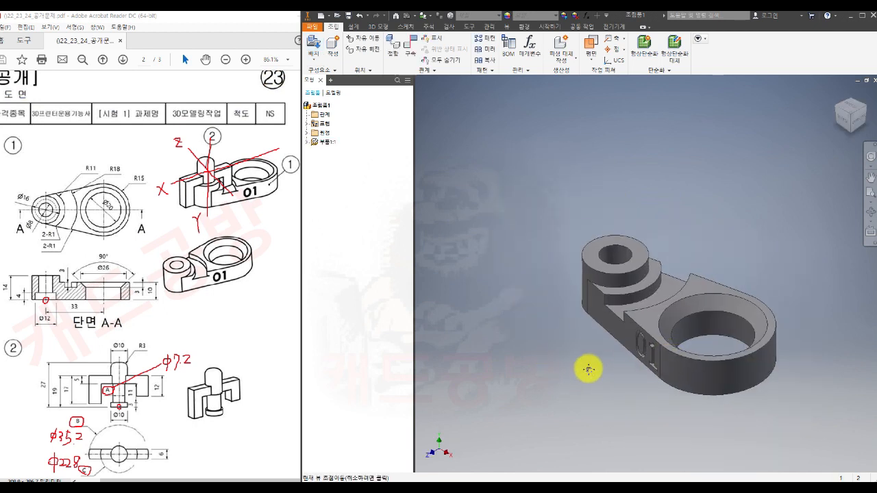
{"action": "left_click", "coordinate": [315, 44]}
{"action": "left_click", "coordinate": [548, 222]}
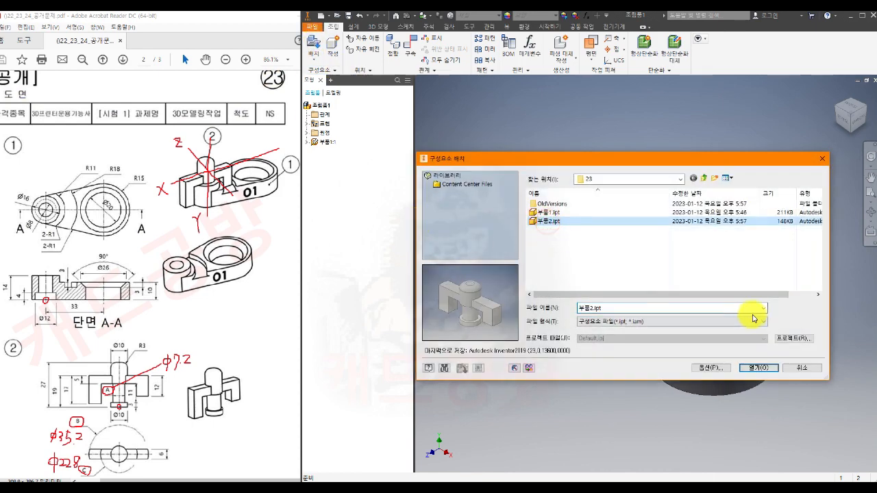
{"action": "left_click", "coordinate": [758, 369]}
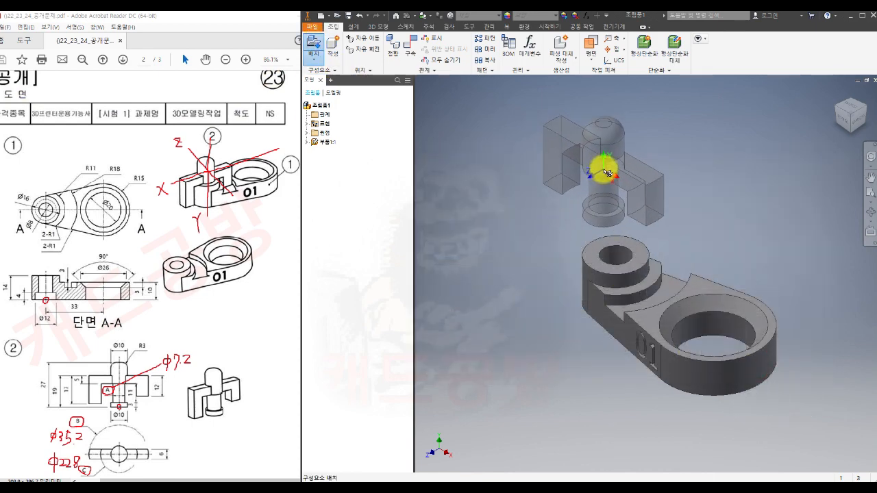
{"action": "left_click", "coordinate": [606, 173]}
{"action": "key", "text": "Escape"}
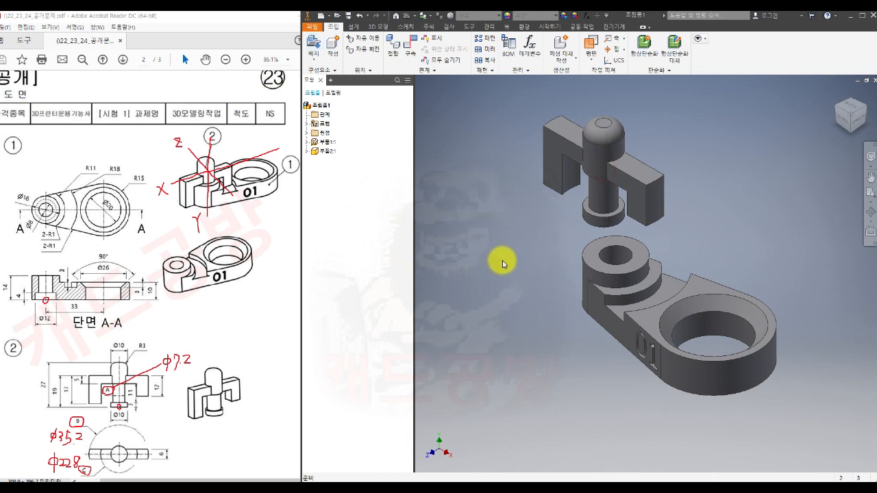
- Mate the pin's axis to the axis of the small hole using the aligned solution and a 0 mm offset
{"action": "left_click", "coordinate": [410, 47]}
{"action": "middle_click_drag", "start_coordinate": [471, 207], "coordinate": [551, 266]}
{"action": "left_click", "coordinate": [663, 230]}
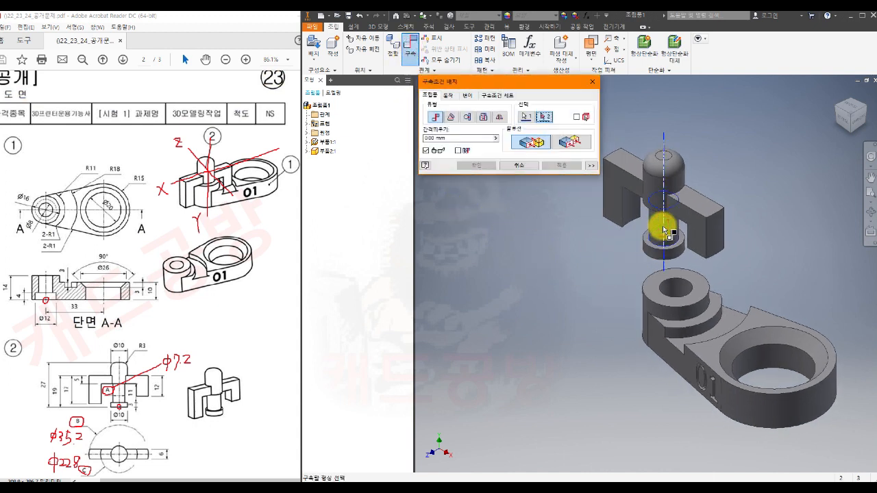
{"action": "left_click", "coordinate": [676, 288]}
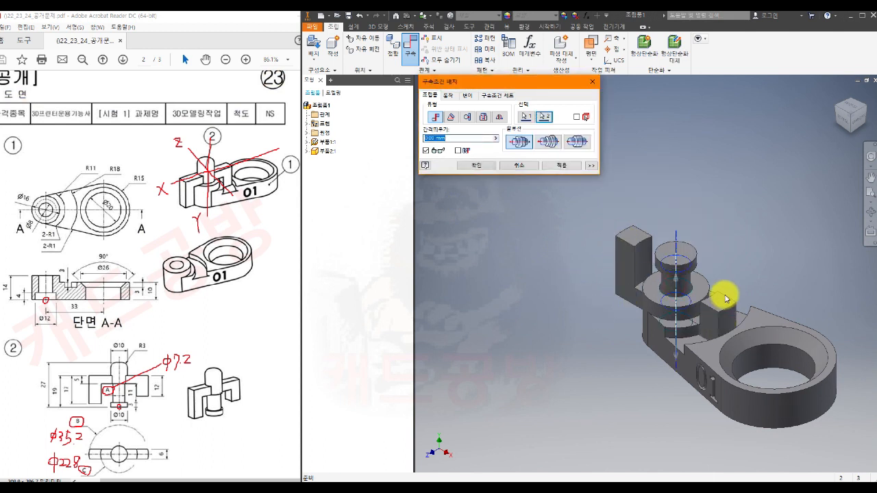
{"action": "left_click", "coordinate": [555, 142]}
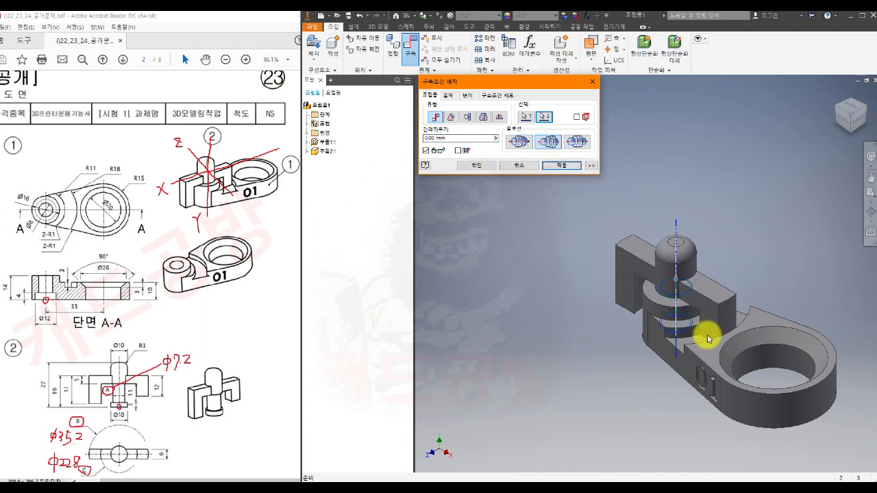
{"action": "left_click", "coordinate": [562, 166]}
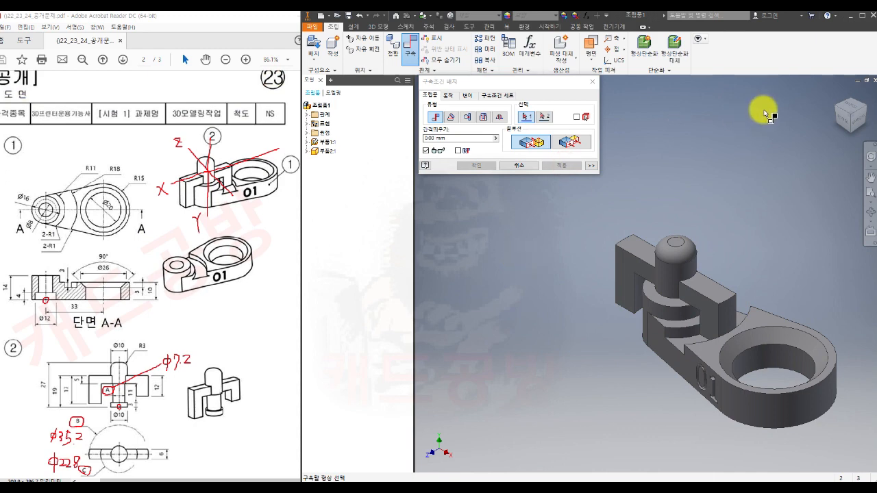
- Mate the small ring's upper face to the underside of the pin's arm with a 0.5 mm offset
{"action": "left_click", "coordinate": [848, 102]}
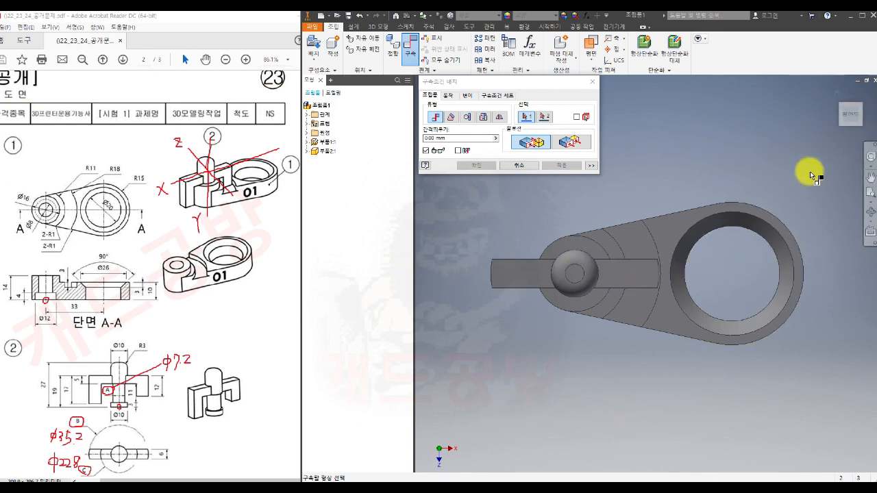
{"action": "left_click", "coordinate": [835, 92]}
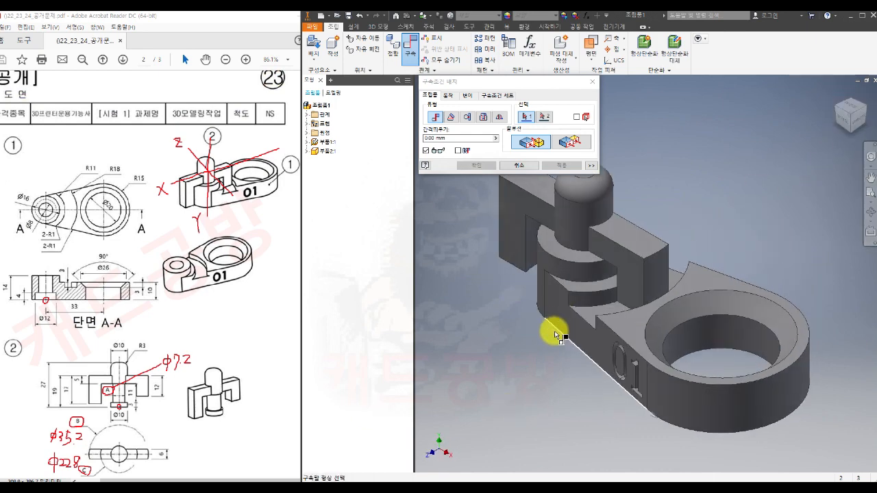
{"action": "middle_click_drag", "start_coordinate": [597, 398], "coordinate": [541, 320], "text": "shift"}
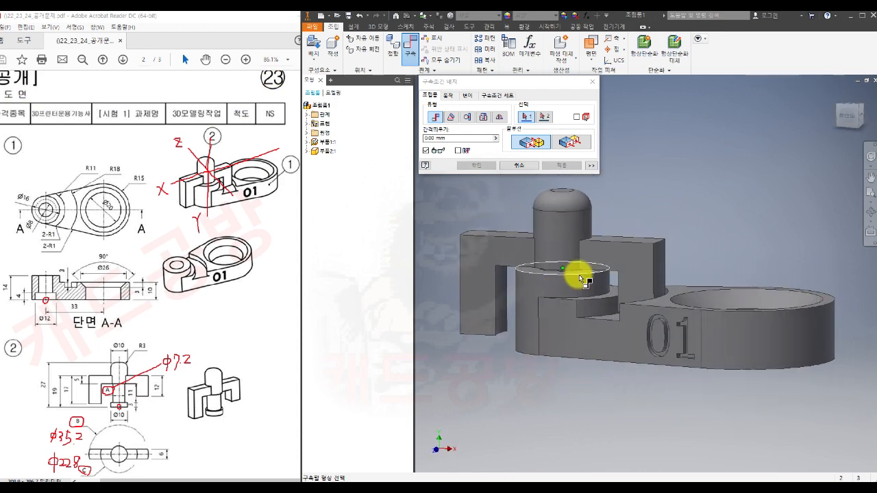
{"action": "middle_click_drag", "start_coordinate": [698, 206], "coordinate": [740, 208]}
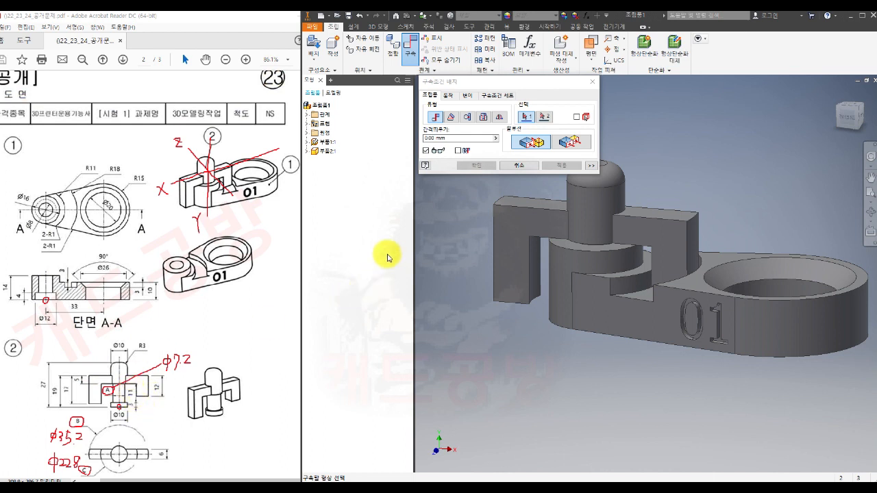
{"action": "left_click", "coordinate": [424, 139]}
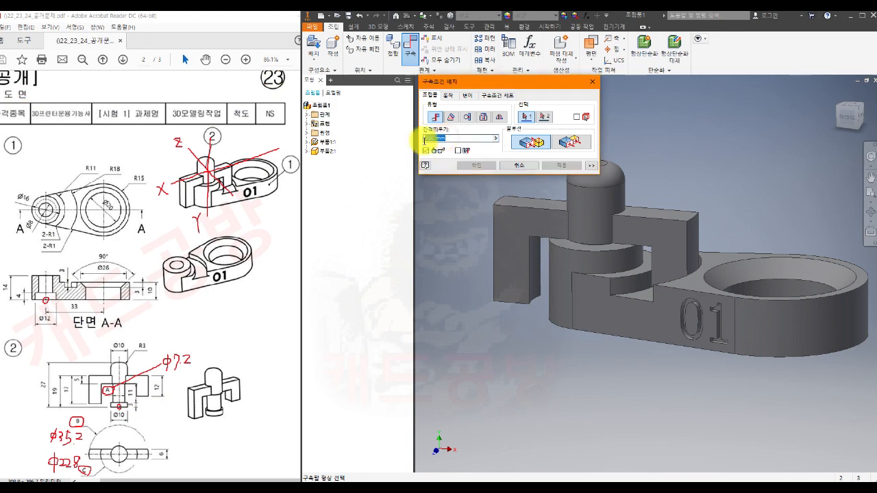
{"action": "type", "text": "0.5"}
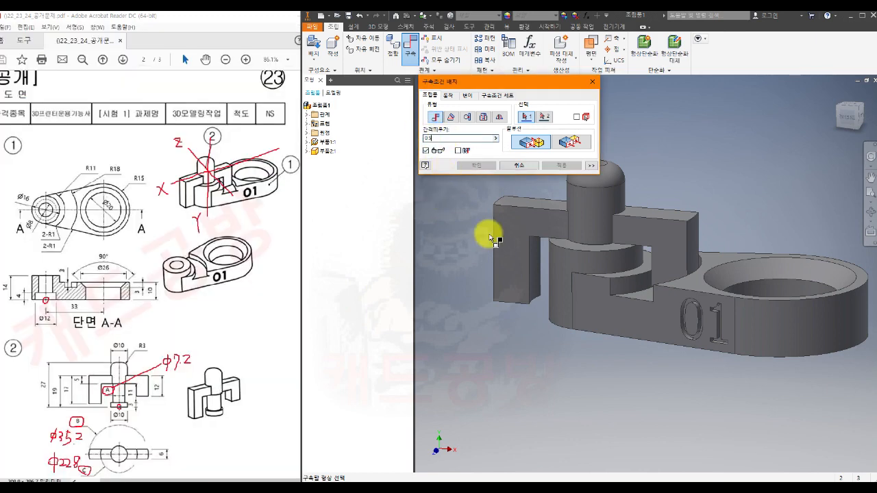
{"action": "scroll", "coordinate": [543, 240], "scroll_direction": "up", "scroll_amount": 3}
{"action": "left_click", "coordinate": [606, 257]}
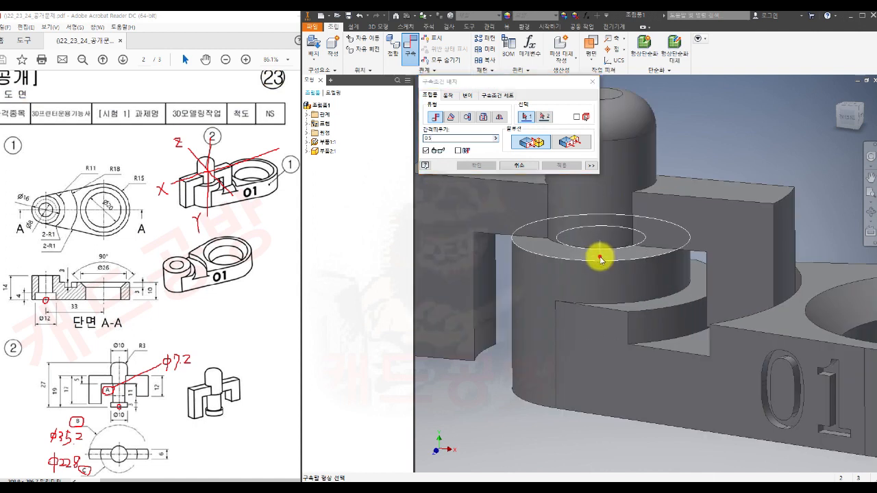
{"action": "middle_click_drag", "start_coordinate": [624, 292], "coordinate": [640, 273], "text": "shift"}
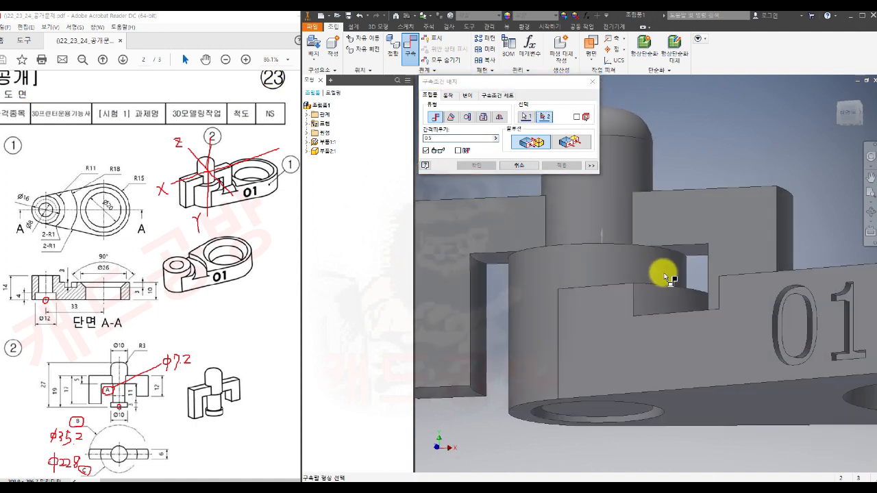
{"action": "left_click", "coordinate": [698, 250]}
{"action": "type", "text": "0.5"}
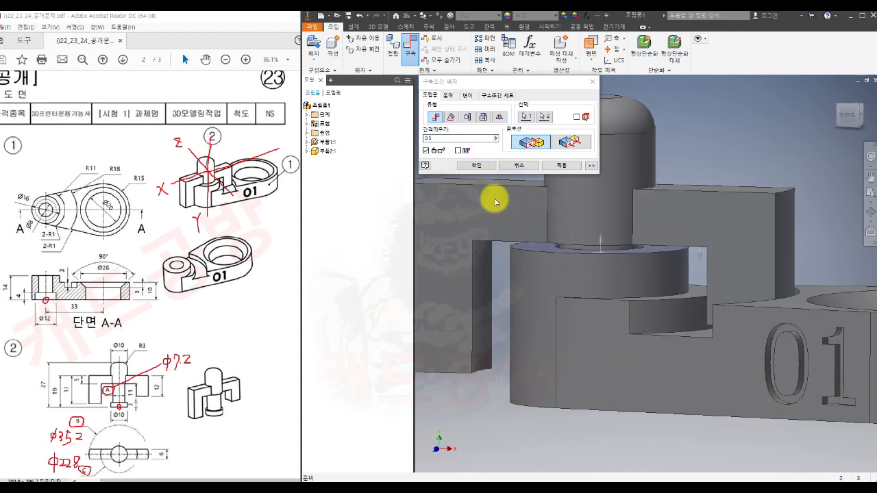
{"action": "left_click", "coordinate": [476, 166]}
- Cut the assembly with a half section view along the assembly's XY plane, seen from the front
{"action": "scroll", "coordinate": [529, 342], "scroll_direction": "down", "scroll_amount": 4}
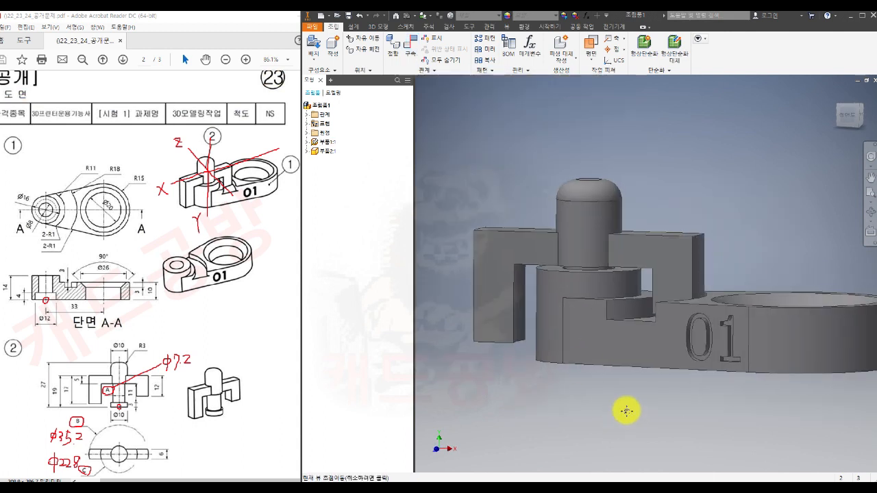
{"action": "middle_click_drag", "start_coordinate": [632, 415], "coordinate": [565, 380]}
{"action": "left_click", "coordinate": [847, 123]}
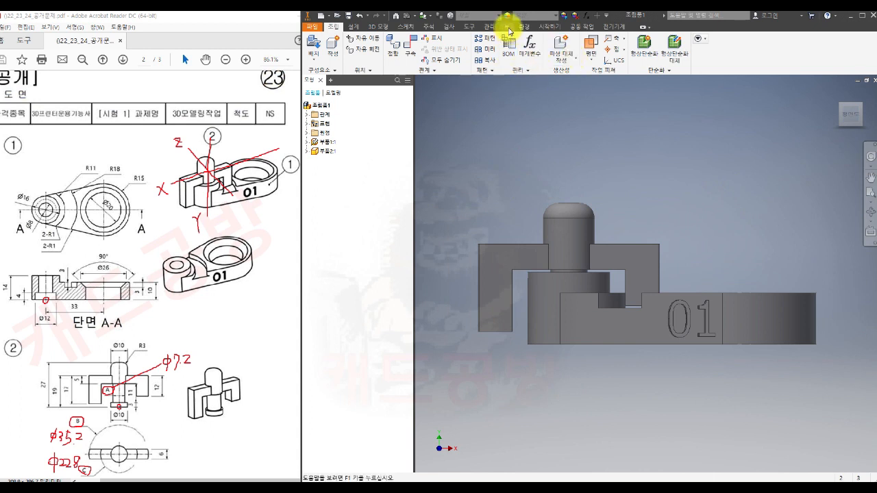
{"action": "left_click", "coordinate": [507, 27]}
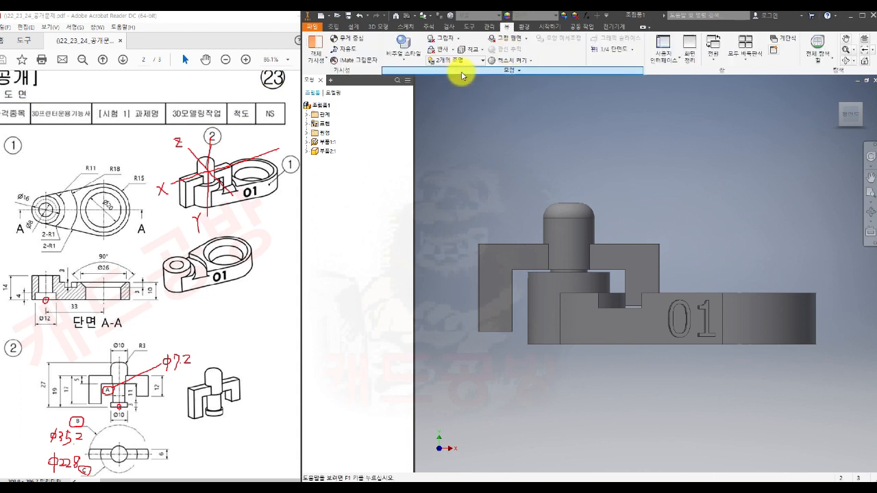
{"action": "left_click", "coordinate": [633, 49]}
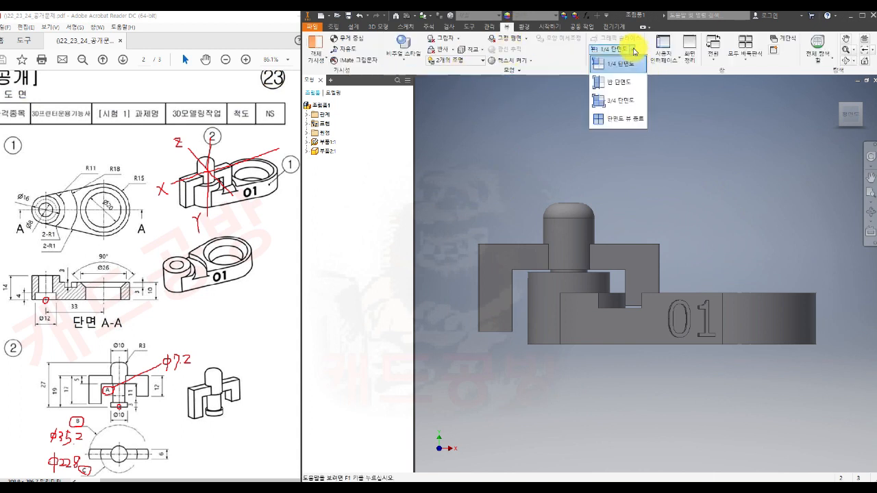
{"action": "left_click", "coordinate": [625, 83]}
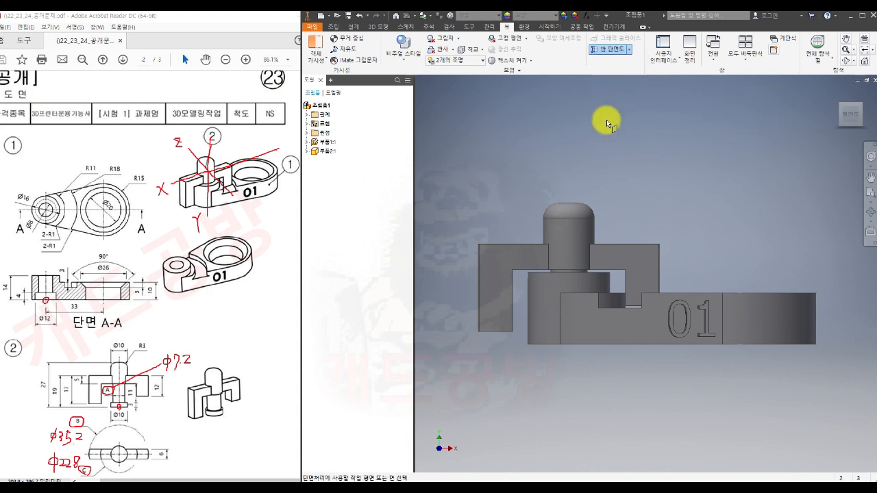
{"action": "left_click", "coordinate": [308, 133]}
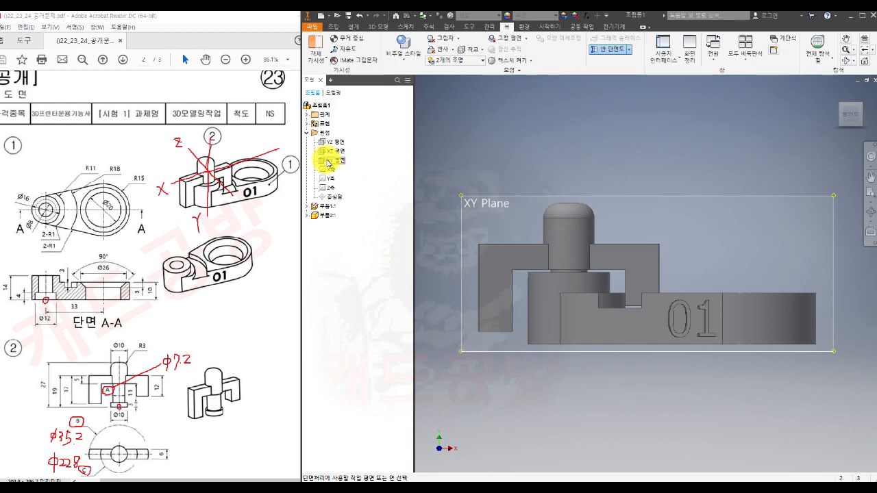
{"action": "left_click", "coordinate": [328, 163]}
{"action": "left_click_drag", "start_coordinate": [648, 278], "coordinate": [719, 121]}
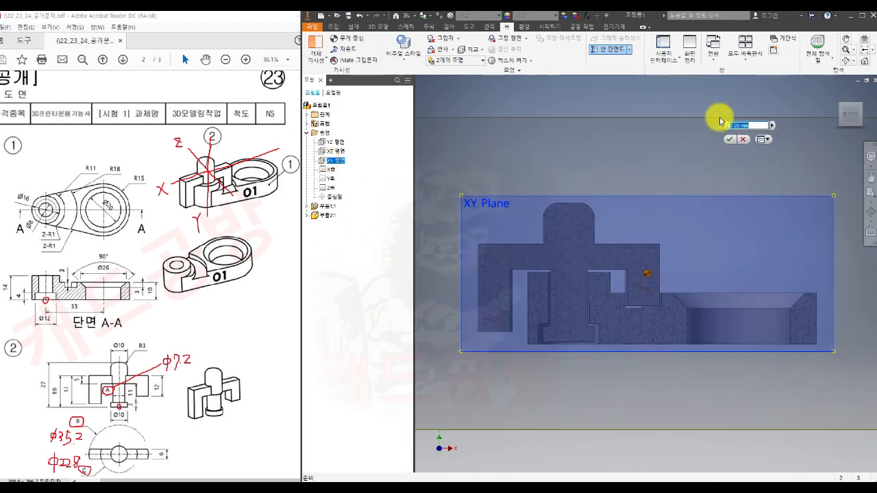
- Examine the clearances between the pin, its arms and the grounded part in the section
{"action": "scroll", "coordinate": [586, 312], "scroll_direction": "up", "scroll_amount": 5}
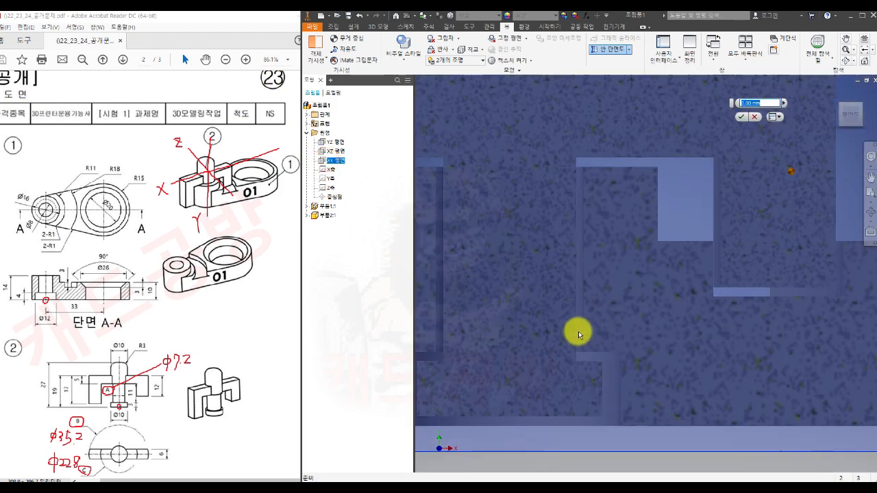
{"action": "scroll", "coordinate": [582, 334], "scroll_direction": "down", "scroll_amount": 5}
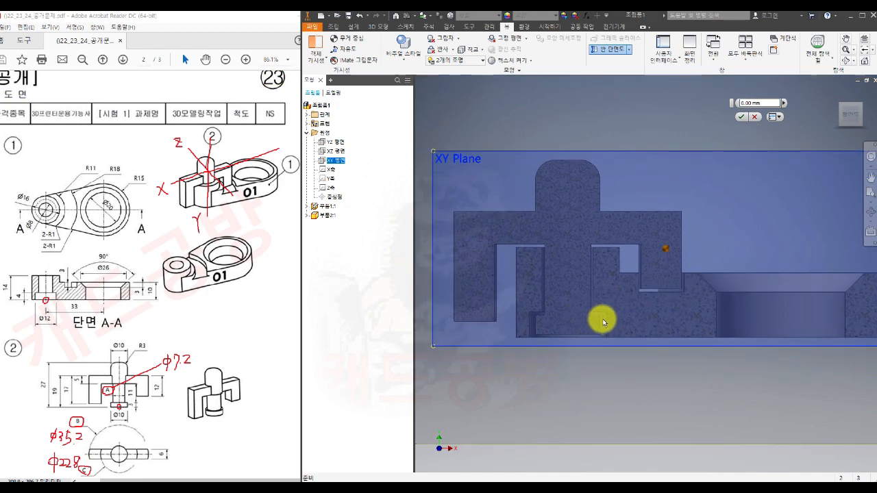
{"action": "middle_click_drag", "start_coordinate": [625, 314], "coordinate": [628, 313], "text": "shift"}
{"action": "scroll", "coordinate": [610, 302], "scroll_direction": "up", "scroll_amount": 3}
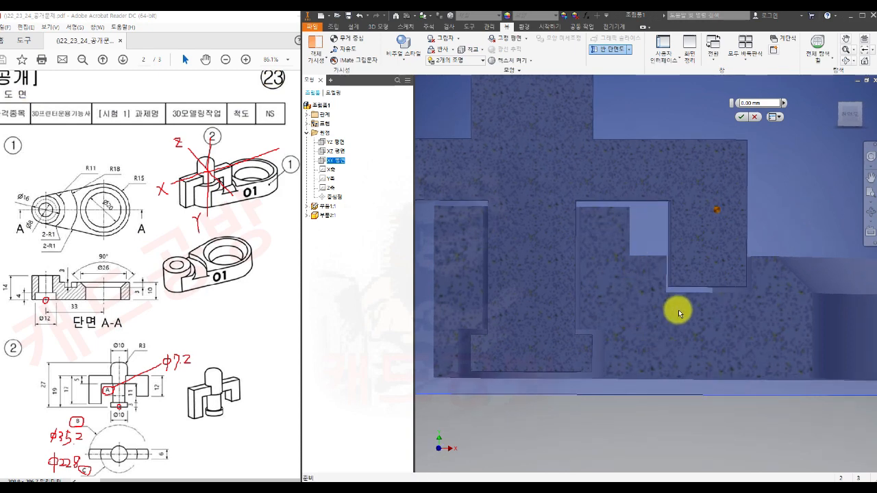
{"action": "mouse_move", "coordinate": [705, 317]}
{"action": "middle_mouse_down", "text": "shift"}
{"action": "mouse_move", "coordinate": [690, 320]}
{"action": "mouse_move", "coordinate": [708, 315]}
{"action": "mouse_move", "coordinate": [705, 327]}
{"action": "middle_mouse_up", "text": "shift"}
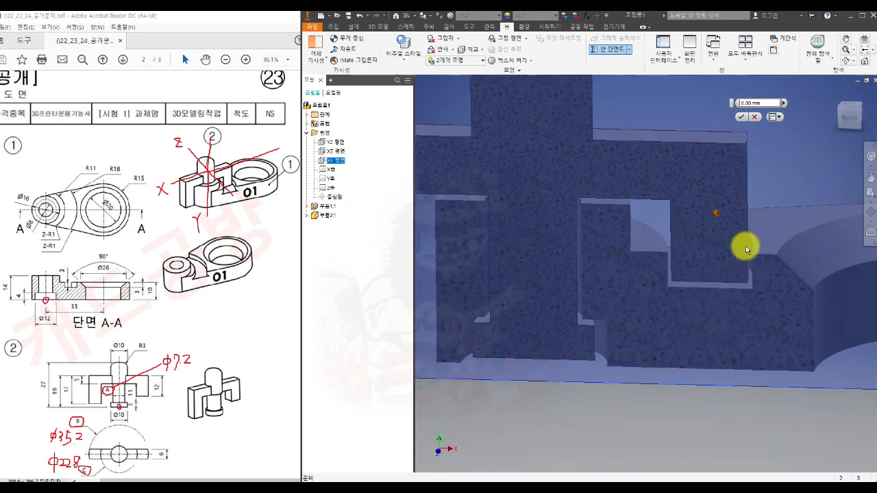
- Cancel the half section view and show the whole assembly in an isometric orientation
{"action": "middle_click_drag", "start_coordinate": [599, 309], "coordinate": [651, 322]}
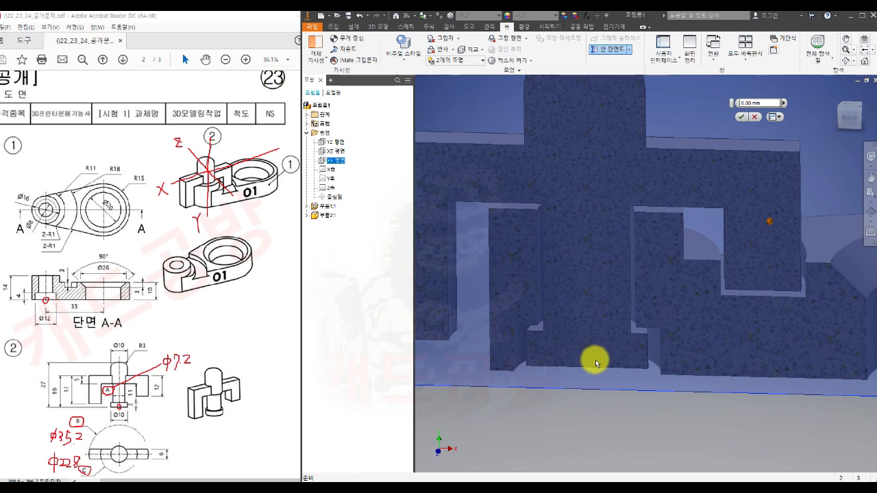
{"action": "left_click", "coordinate": [756, 118]}
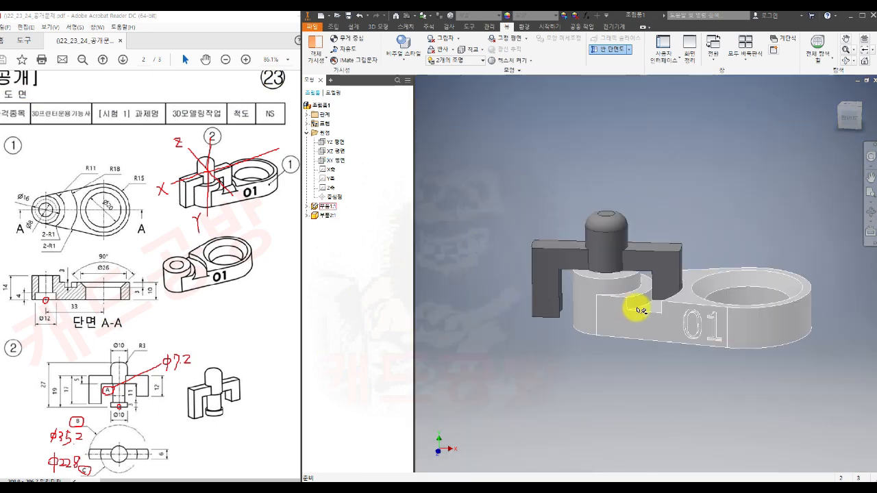
{"action": "left_click", "coordinate": [842, 90]}
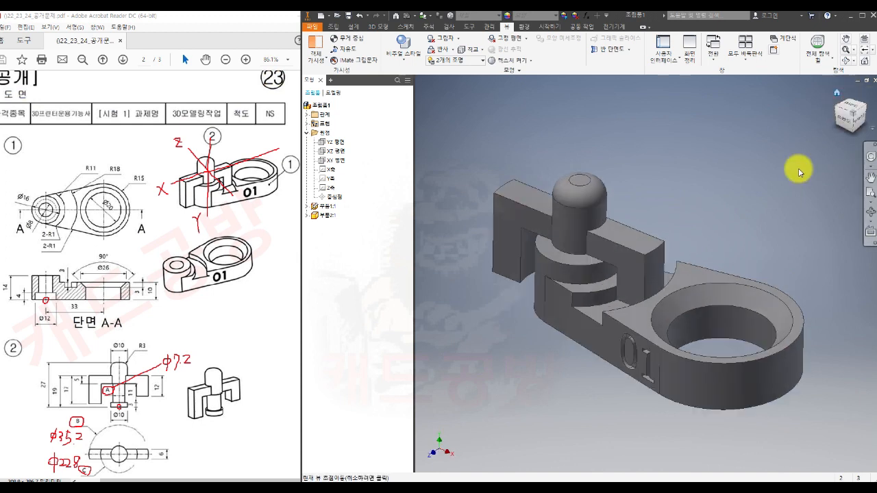
{"action": "left_click", "coordinate": [847, 118]}
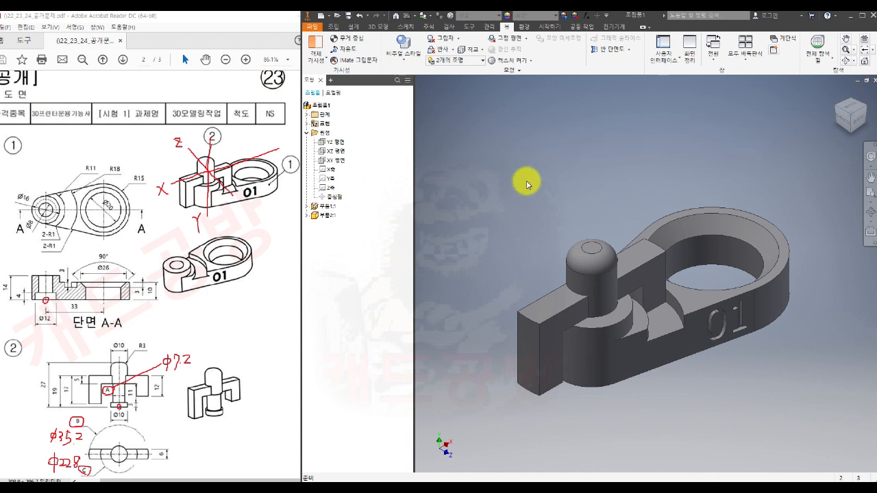
- Save the assembly in folder 23 under the file name 비번호_23
{"action": "left_click", "coordinate": [316, 28]}
{"action": "mouse_move", "coordinate": [321, 124]}
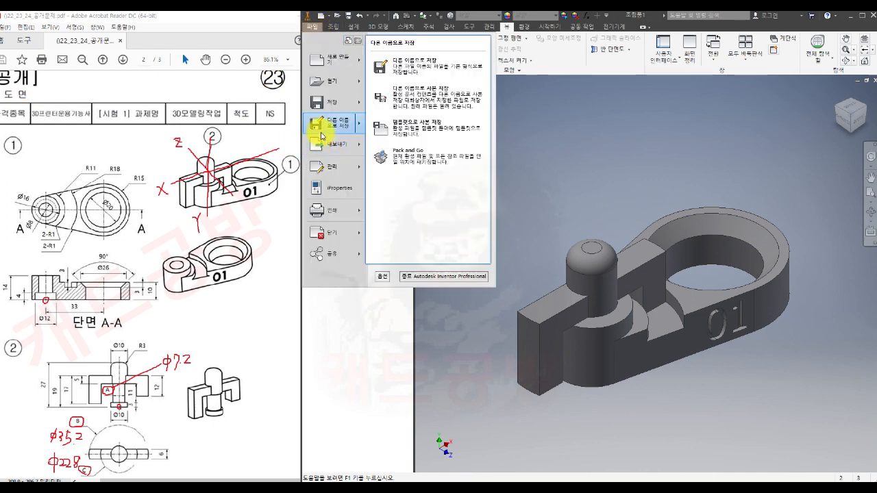
{"action": "left_click", "coordinate": [441, 70]}
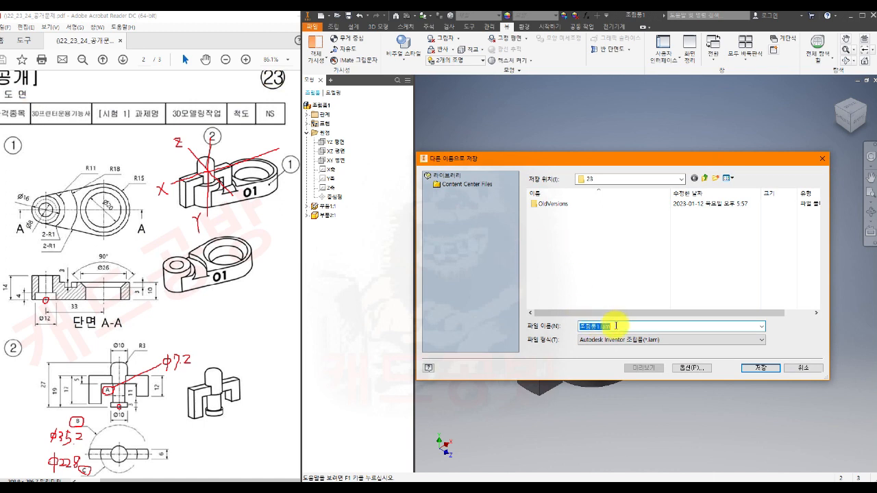
{"action": "type", "text": "이"}
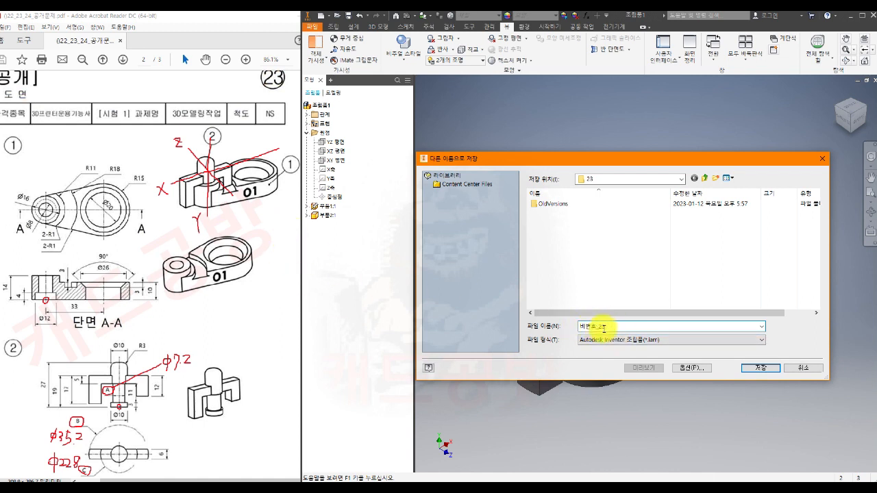
{"action": "left_click", "coordinate": [765, 369]}
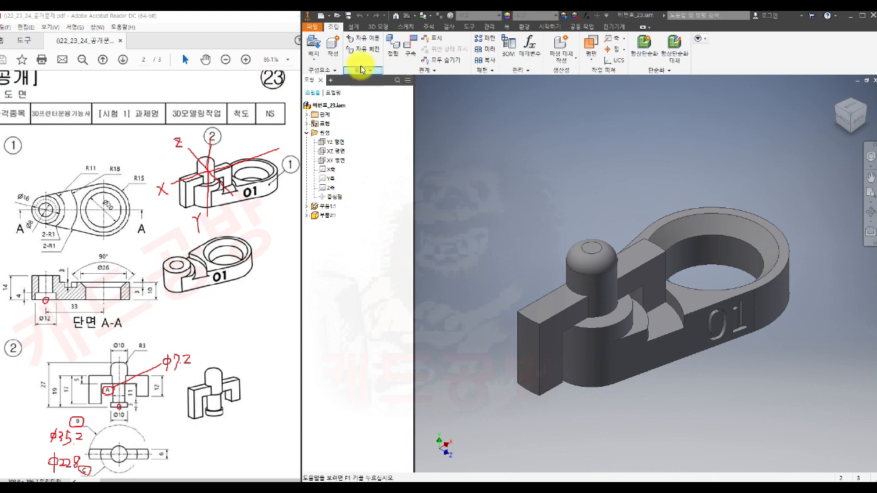
- Save a copy of the assembly as the STEP file 비번호_23.stp, using application protocol 214 and a 0.01 mm spline fit accuracy
{"action": "left_click", "coordinate": [316, 31]}
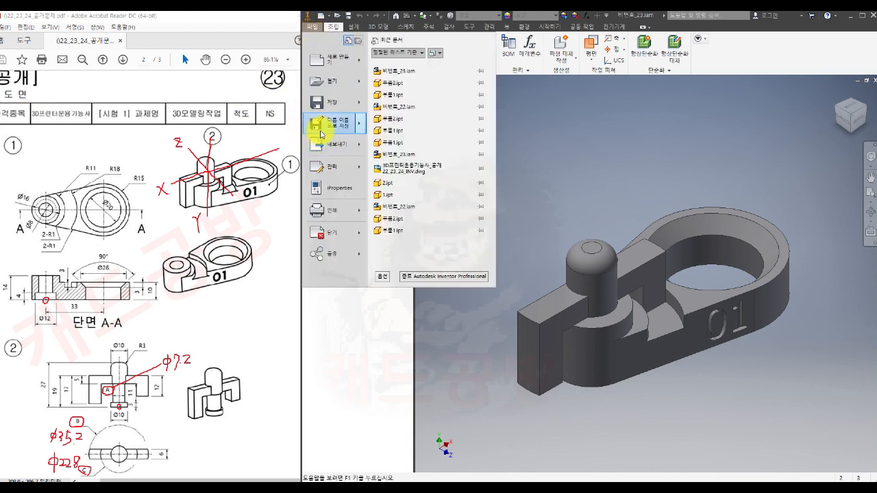
{"action": "mouse_move", "coordinate": [322, 130]}
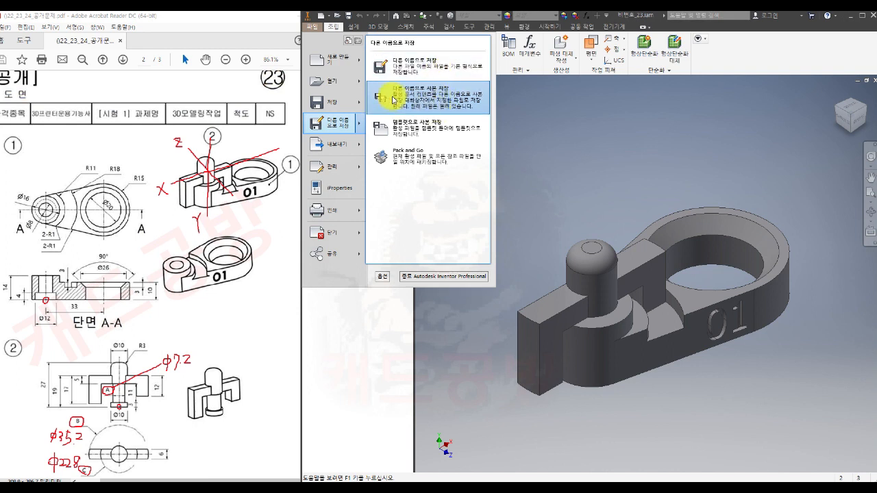
{"action": "left_click", "coordinate": [446, 101]}
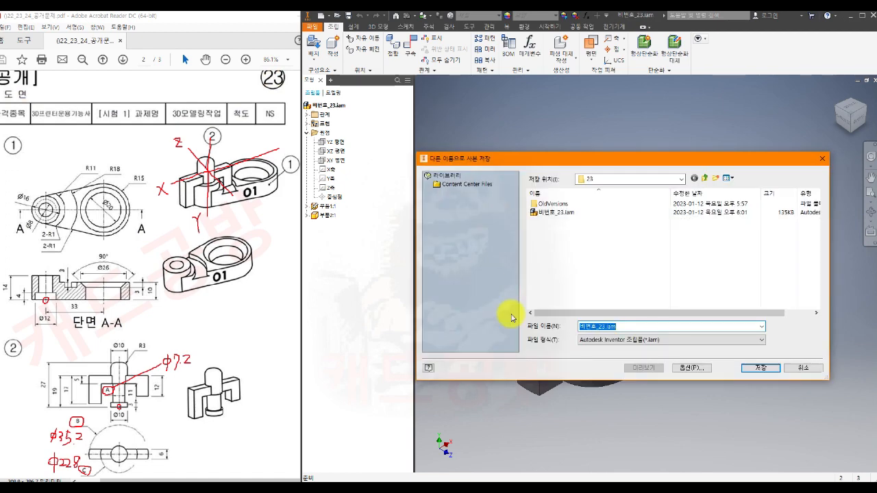
{"action": "left_click", "coordinate": [584, 340]}
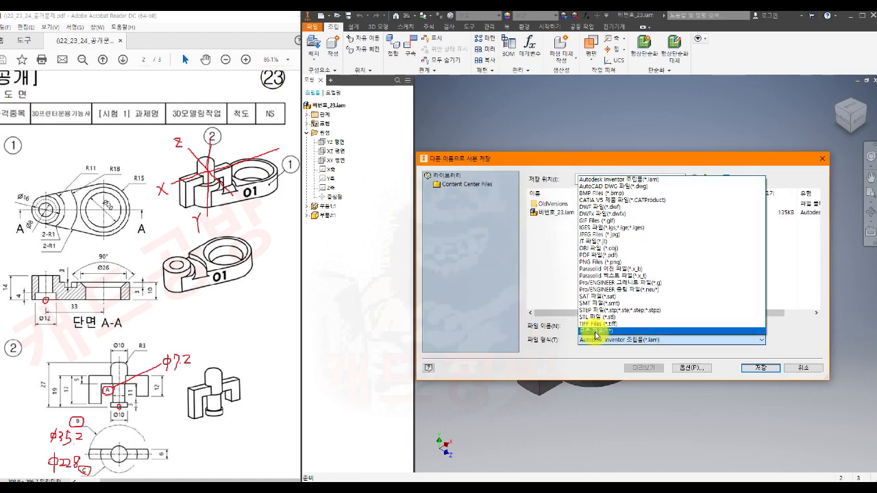
{"action": "left_click", "coordinate": [624, 312]}
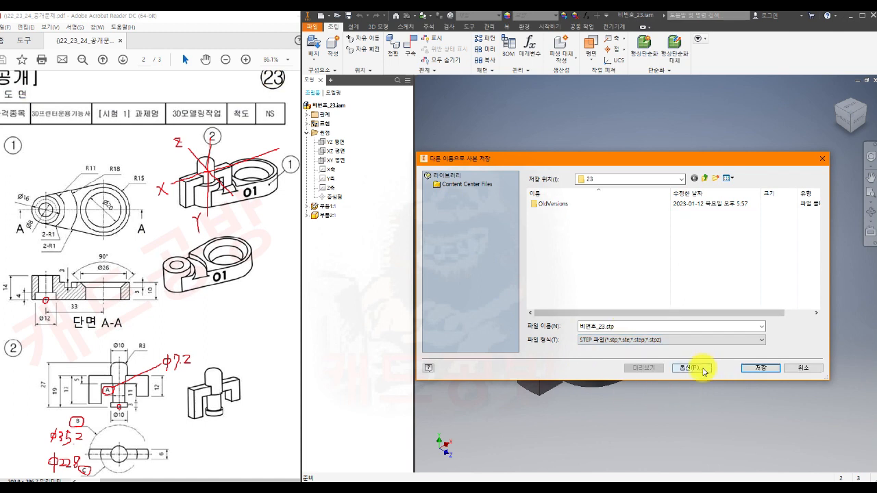
{"action": "left_click", "coordinate": [703, 369]}
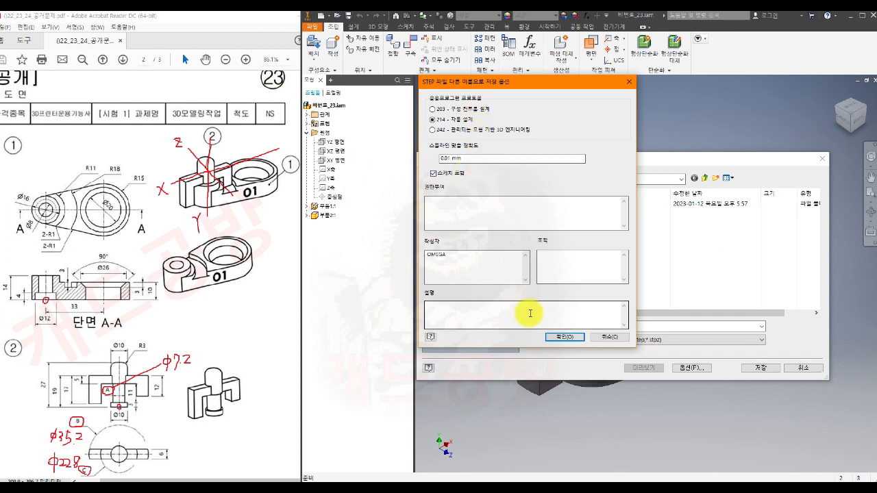
{"action": "left_click", "coordinate": [561, 337]}
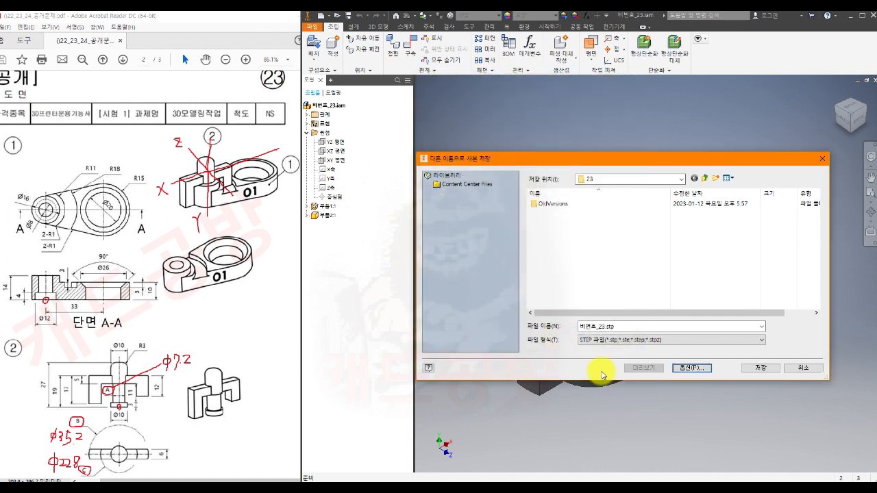
{"action": "left_click", "coordinate": [757, 369]}
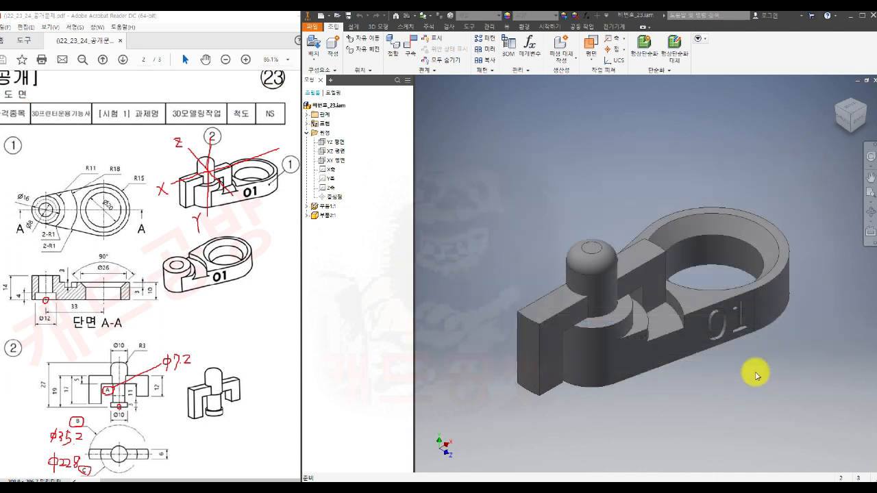
- Rotate the pin about its axis so its arms stand perpendicular to the base part's long direction
{"action": "middle_click_drag", "start_coordinate": [731, 382], "coordinate": [717, 362]}
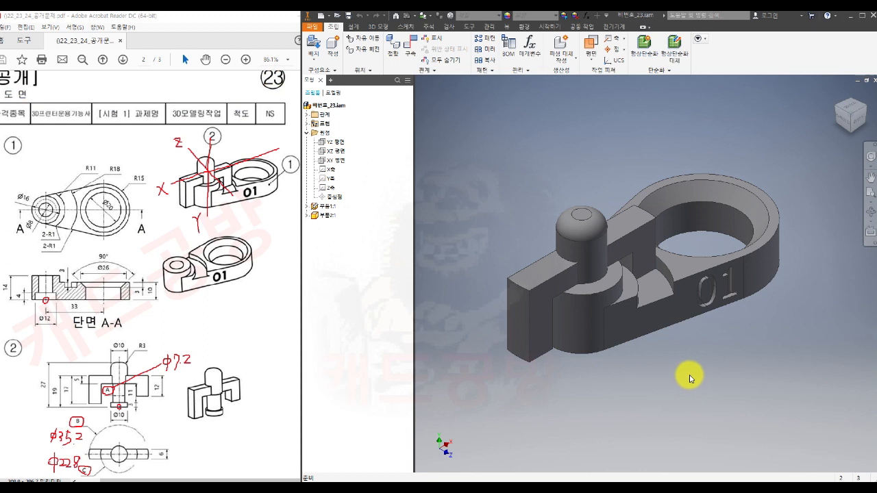
{"action": "left_click", "coordinate": [840, 109]}
{"action": "middle_click_drag", "start_coordinate": [644, 221], "coordinate": [741, 208], "text": "shift"}
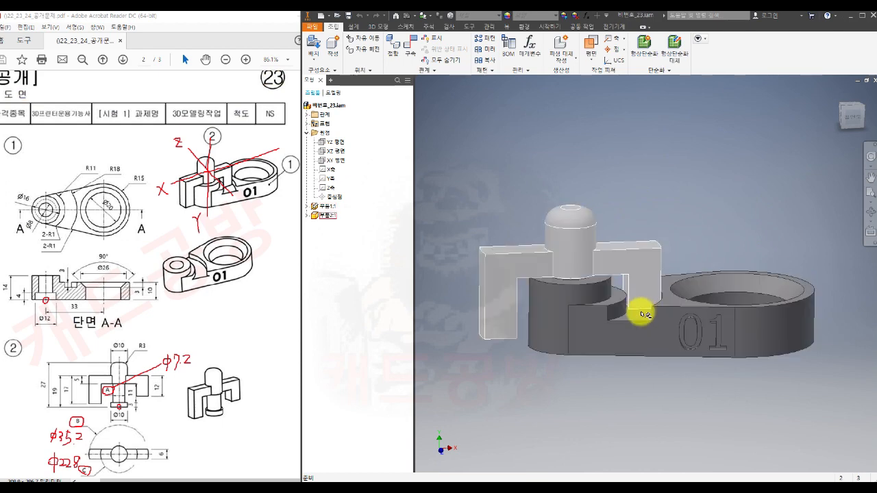
{"action": "middle_click_drag", "start_coordinate": [728, 176], "coordinate": [776, 172], "text": "shift"}
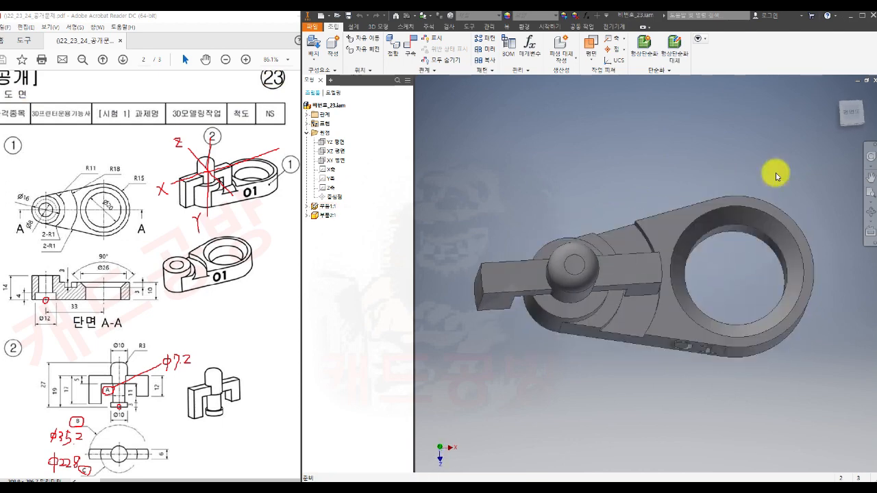
{"action": "left_click_drag", "start_coordinate": [644, 269], "coordinate": [576, 351]}
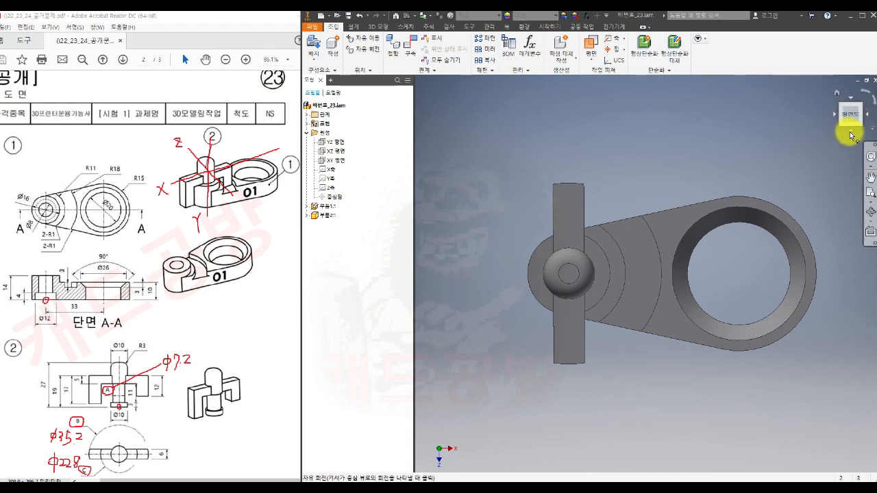
{"action": "left_click", "coordinate": [849, 136]}
{"action": "middle_click_drag", "start_coordinate": [636, 226], "coordinate": [681, 300], "text": "shift"}
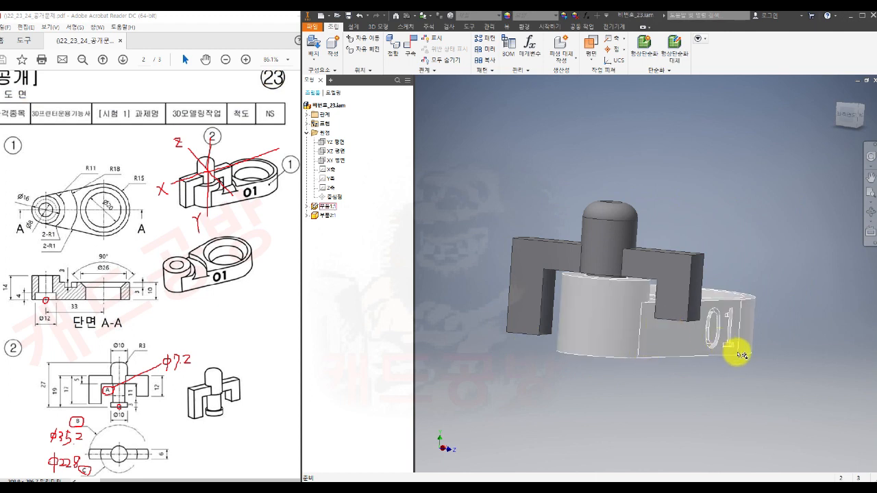
{"action": "middle_click_drag", "start_coordinate": [763, 417], "coordinate": [727, 418], "text": "shift"}
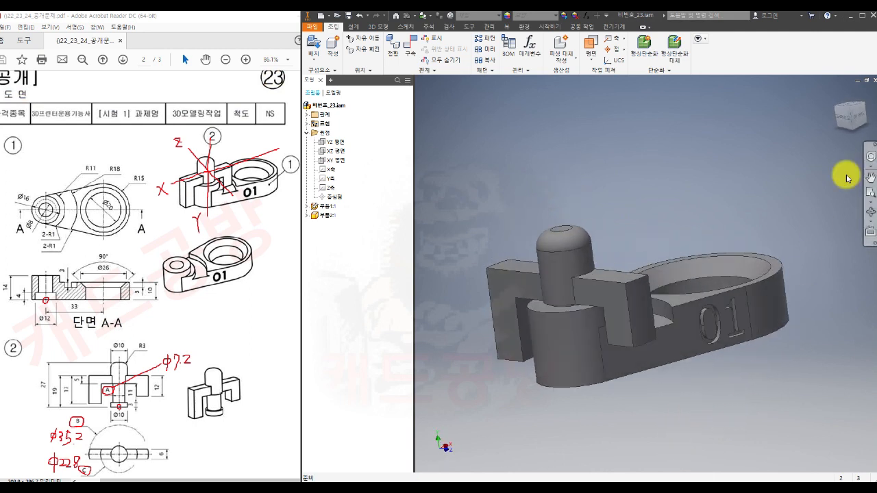
{"action": "left_click", "coordinate": [836, 108]}
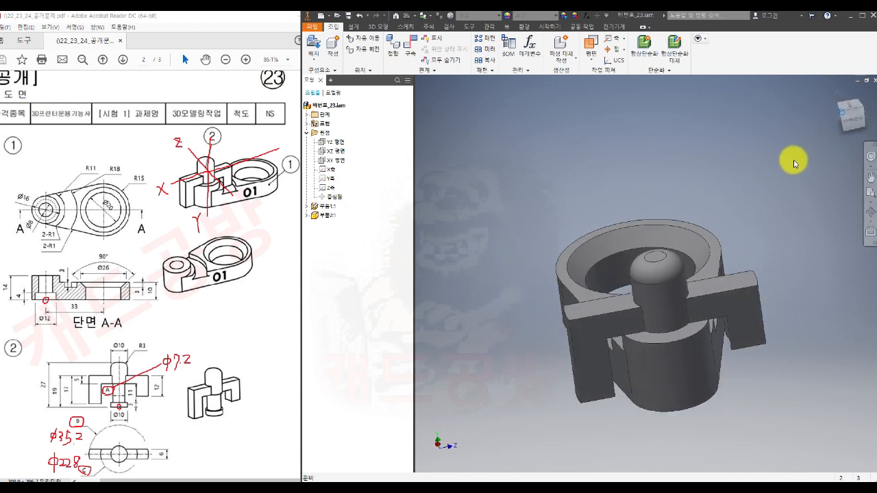
{"action": "left_click", "coordinate": [854, 126]}
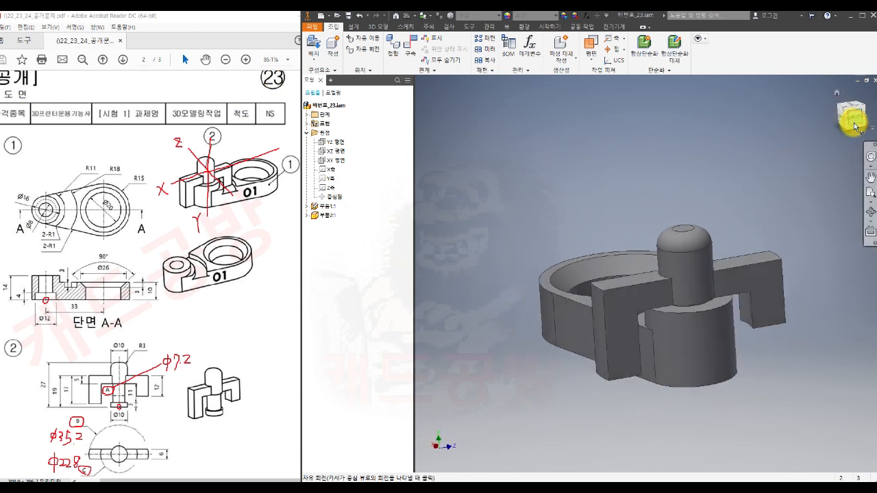
{"action": "left_click", "coordinate": [866, 114]}
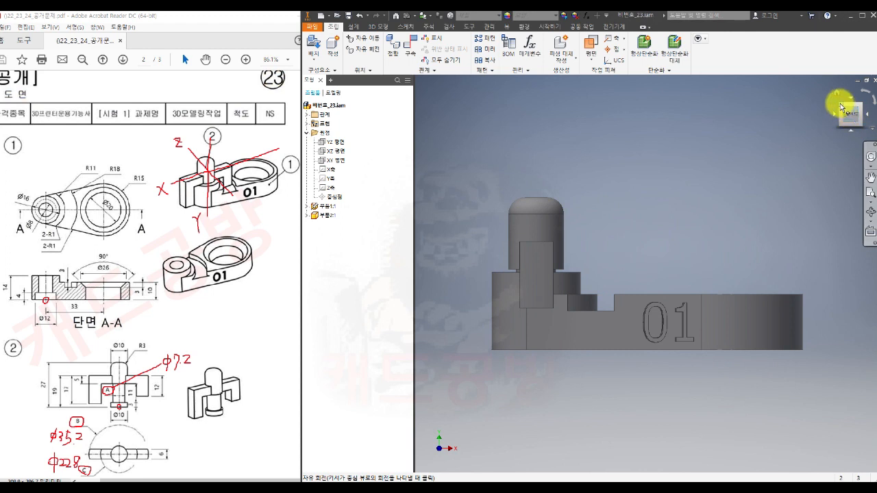
{"action": "left_click", "coordinate": [841, 106]}
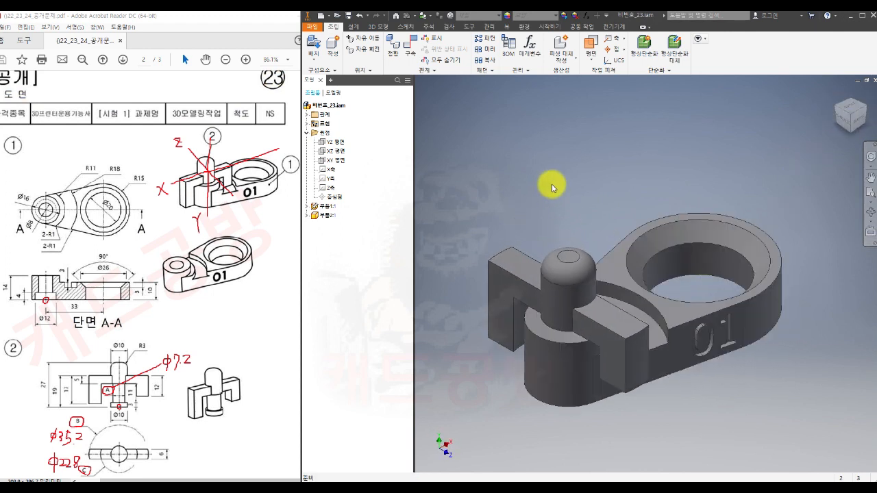
- Save a copy of the assembly as the STL file 비번호_23.stl in binary format, with millimetre units and Brep resolution
{"action": "left_click", "coordinate": [313, 29]}
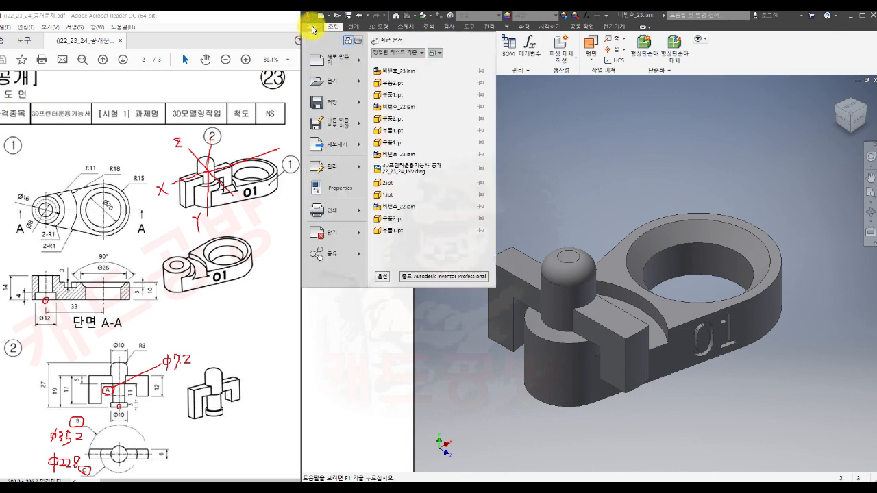
{"action": "mouse_move", "coordinate": [329, 125]}
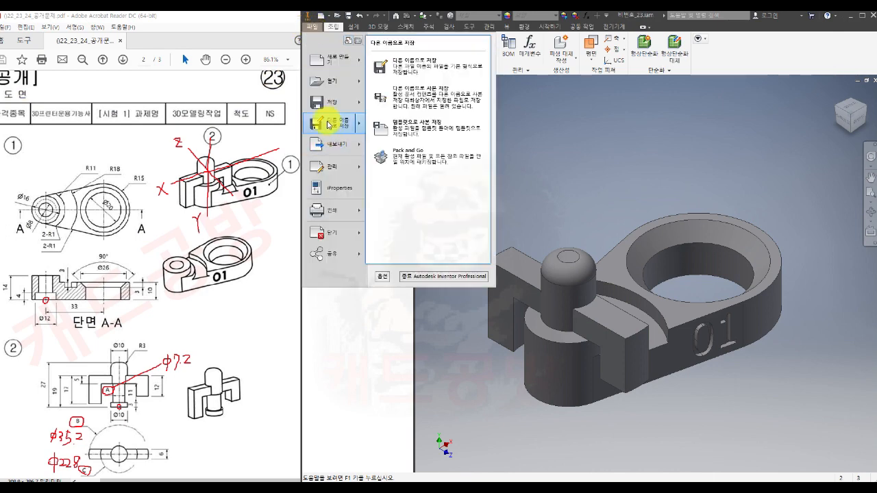
{"action": "left_click", "coordinate": [453, 94]}
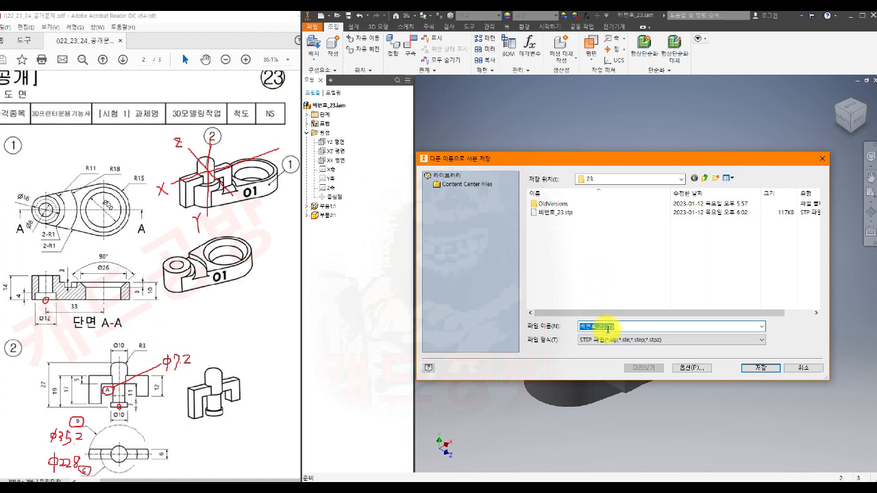
{"action": "left_click", "coordinate": [609, 341]}
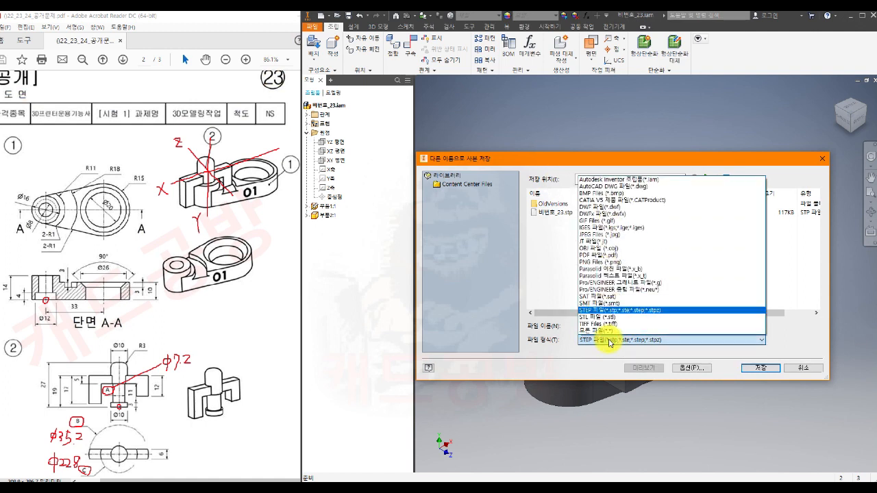
{"action": "left_click", "coordinate": [607, 317]}
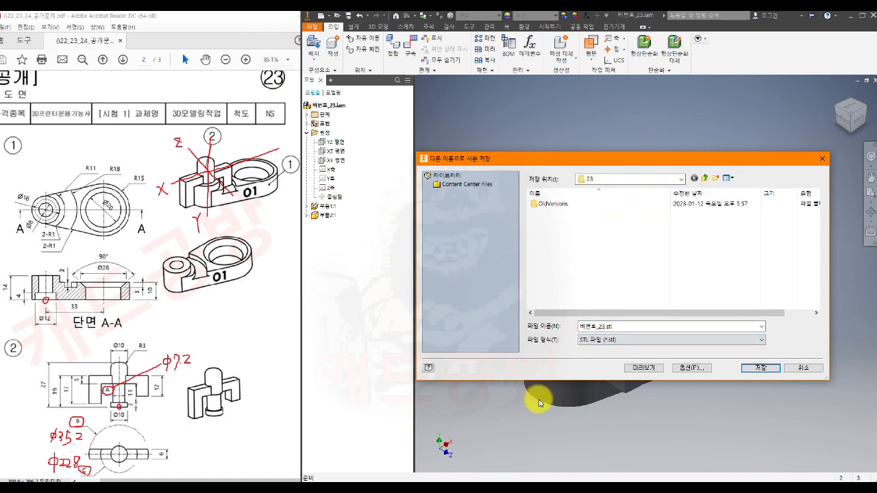
{"action": "left_click", "coordinate": [693, 368]}
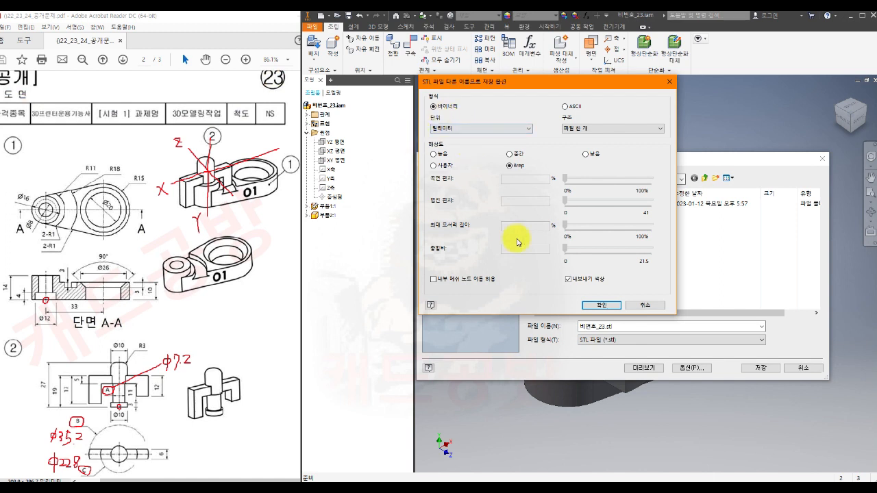
{"action": "left_click", "coordinate": [596, 305]}
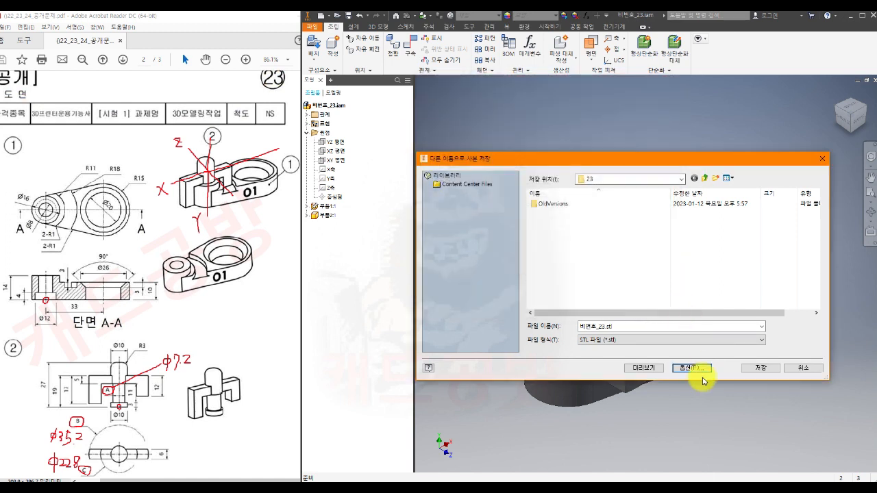
{"action": "left_click", "coordinate": [750, 366]}
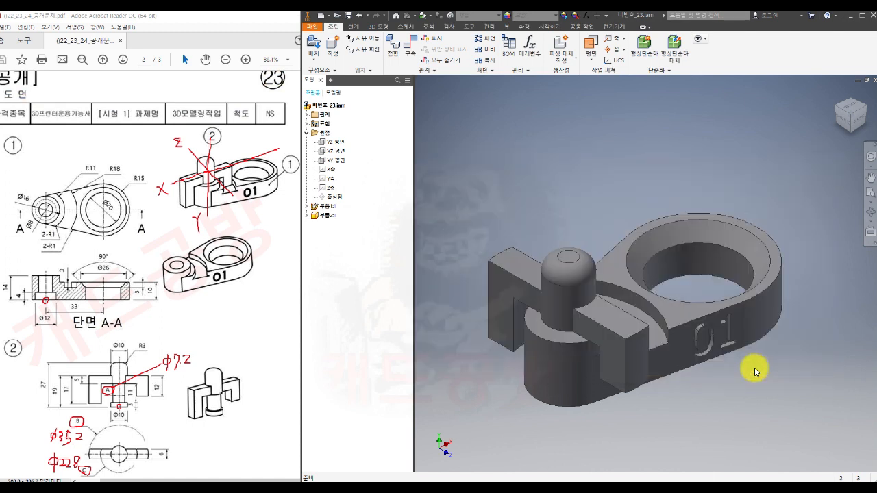
- Switch to File Explorer and show folder 23 to check the saved assembly, STEP and STL files
{"action": "middle_click_drag", "start_coordinate": [737, 402], "coordinate": [742, 374]}
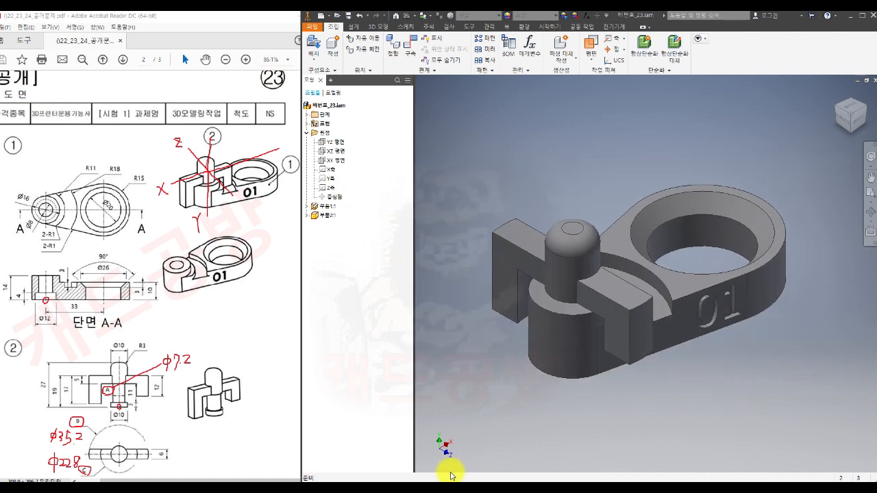
{"action": "mouse_move", "coordinate": [489, 462]}
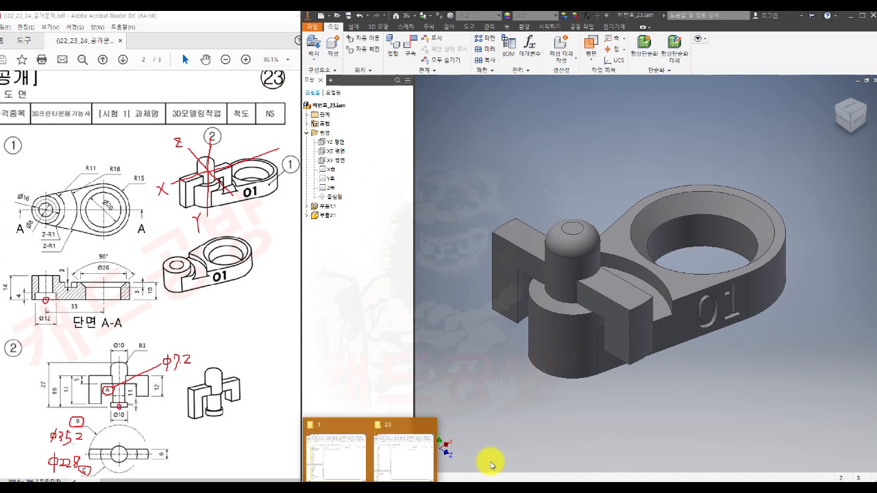
{"action": "left_click", "coordinate": [407, 461]}
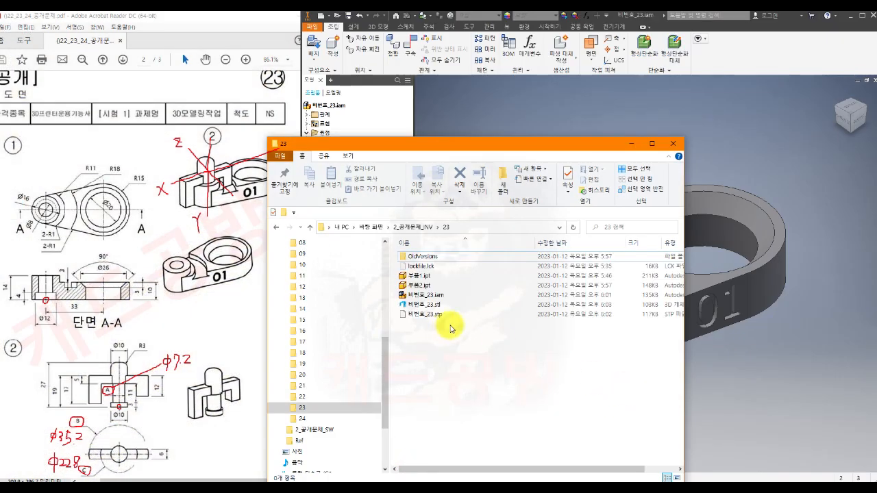